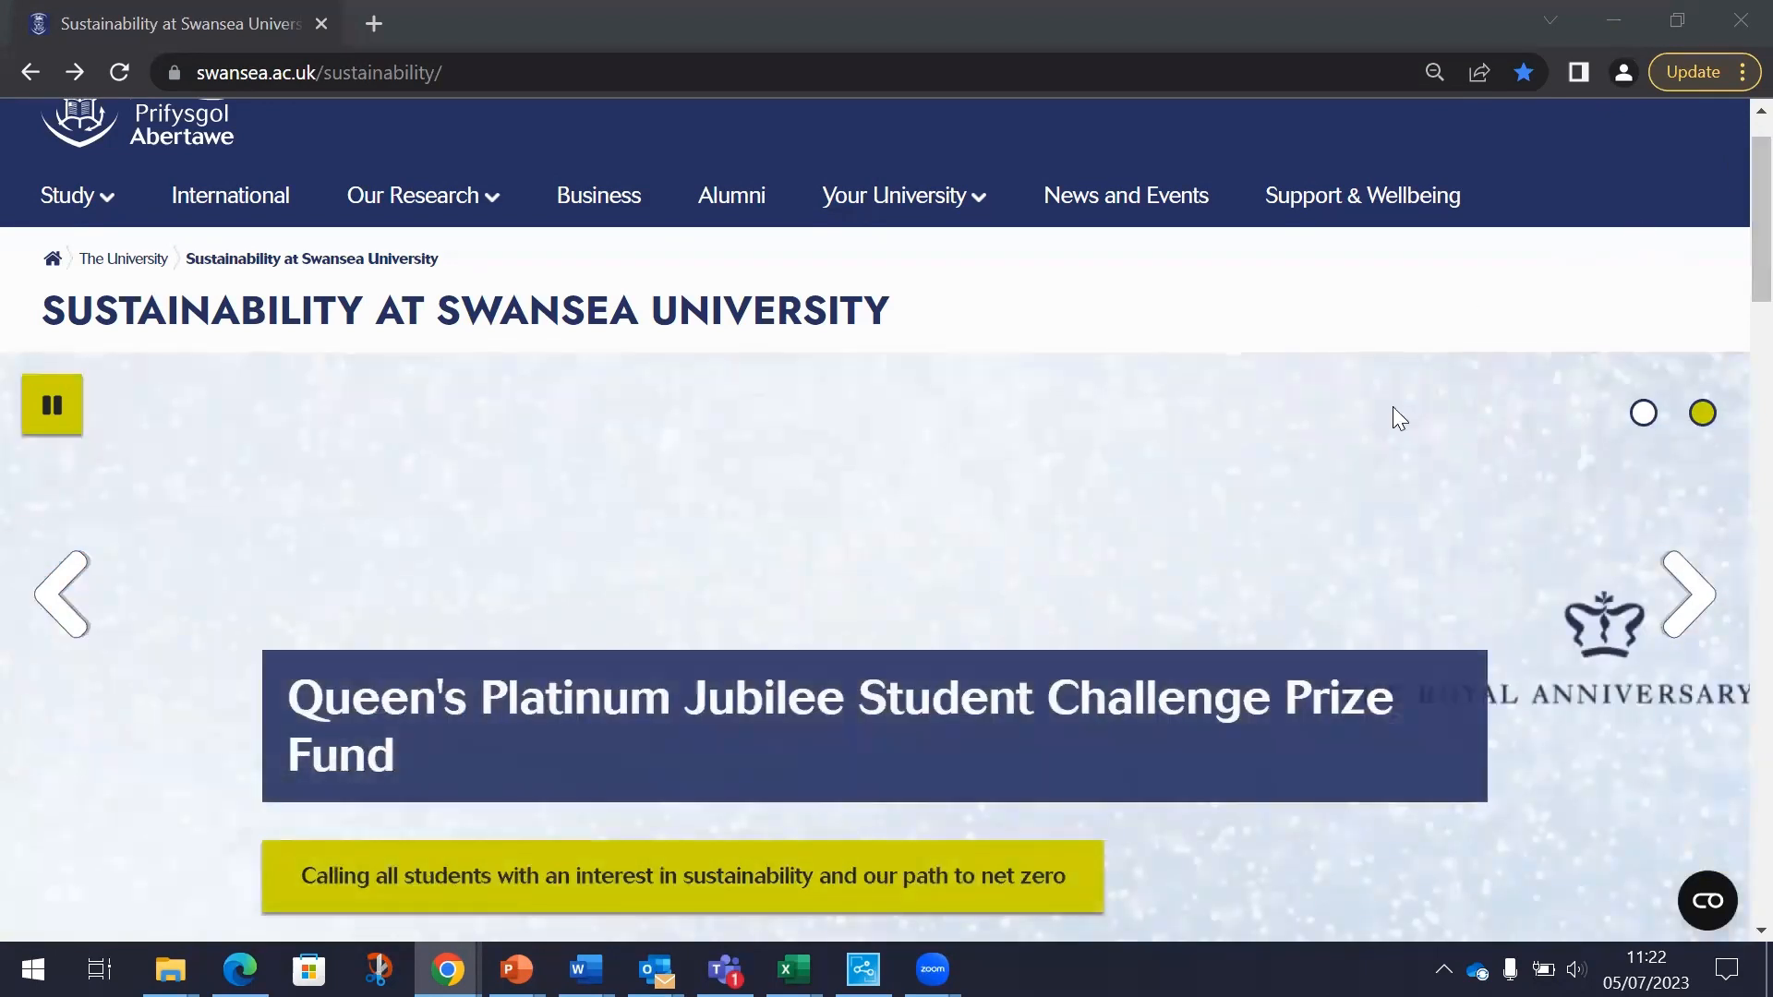
Open the Sustainable Labs page from Swansea University's sustainability page.
scroll(1299, 674, down, 6)
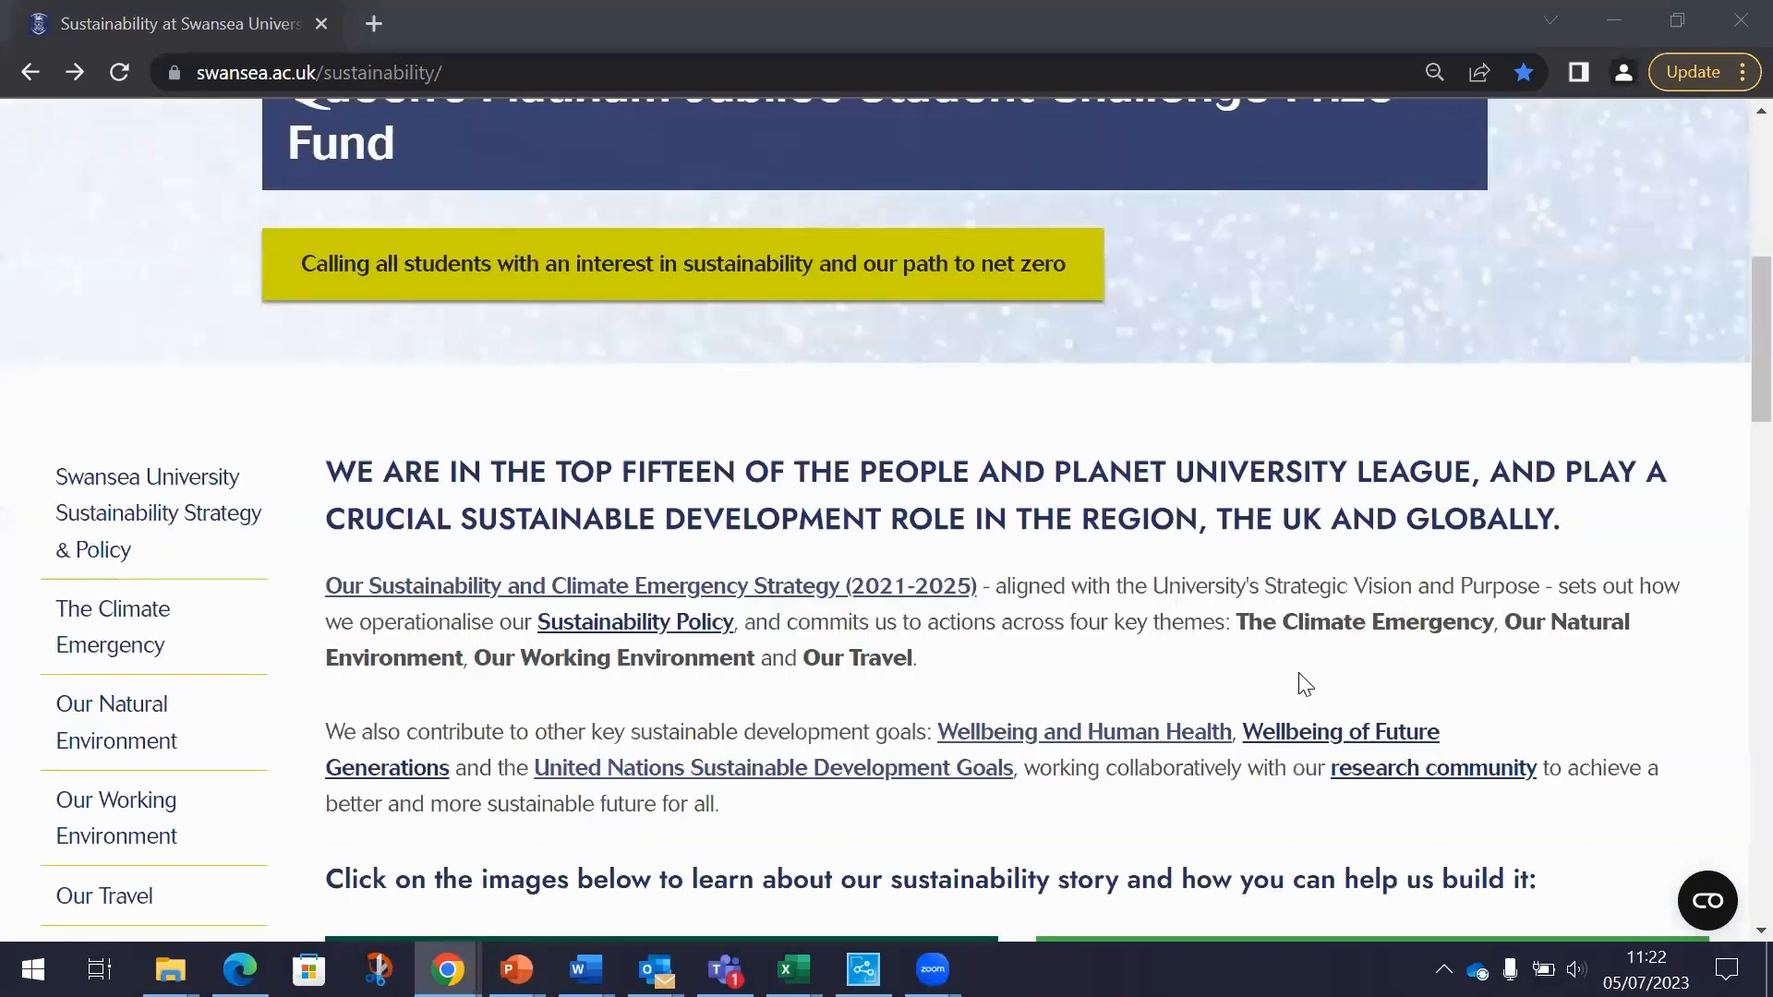
scroll(1303, 683, down, 20)
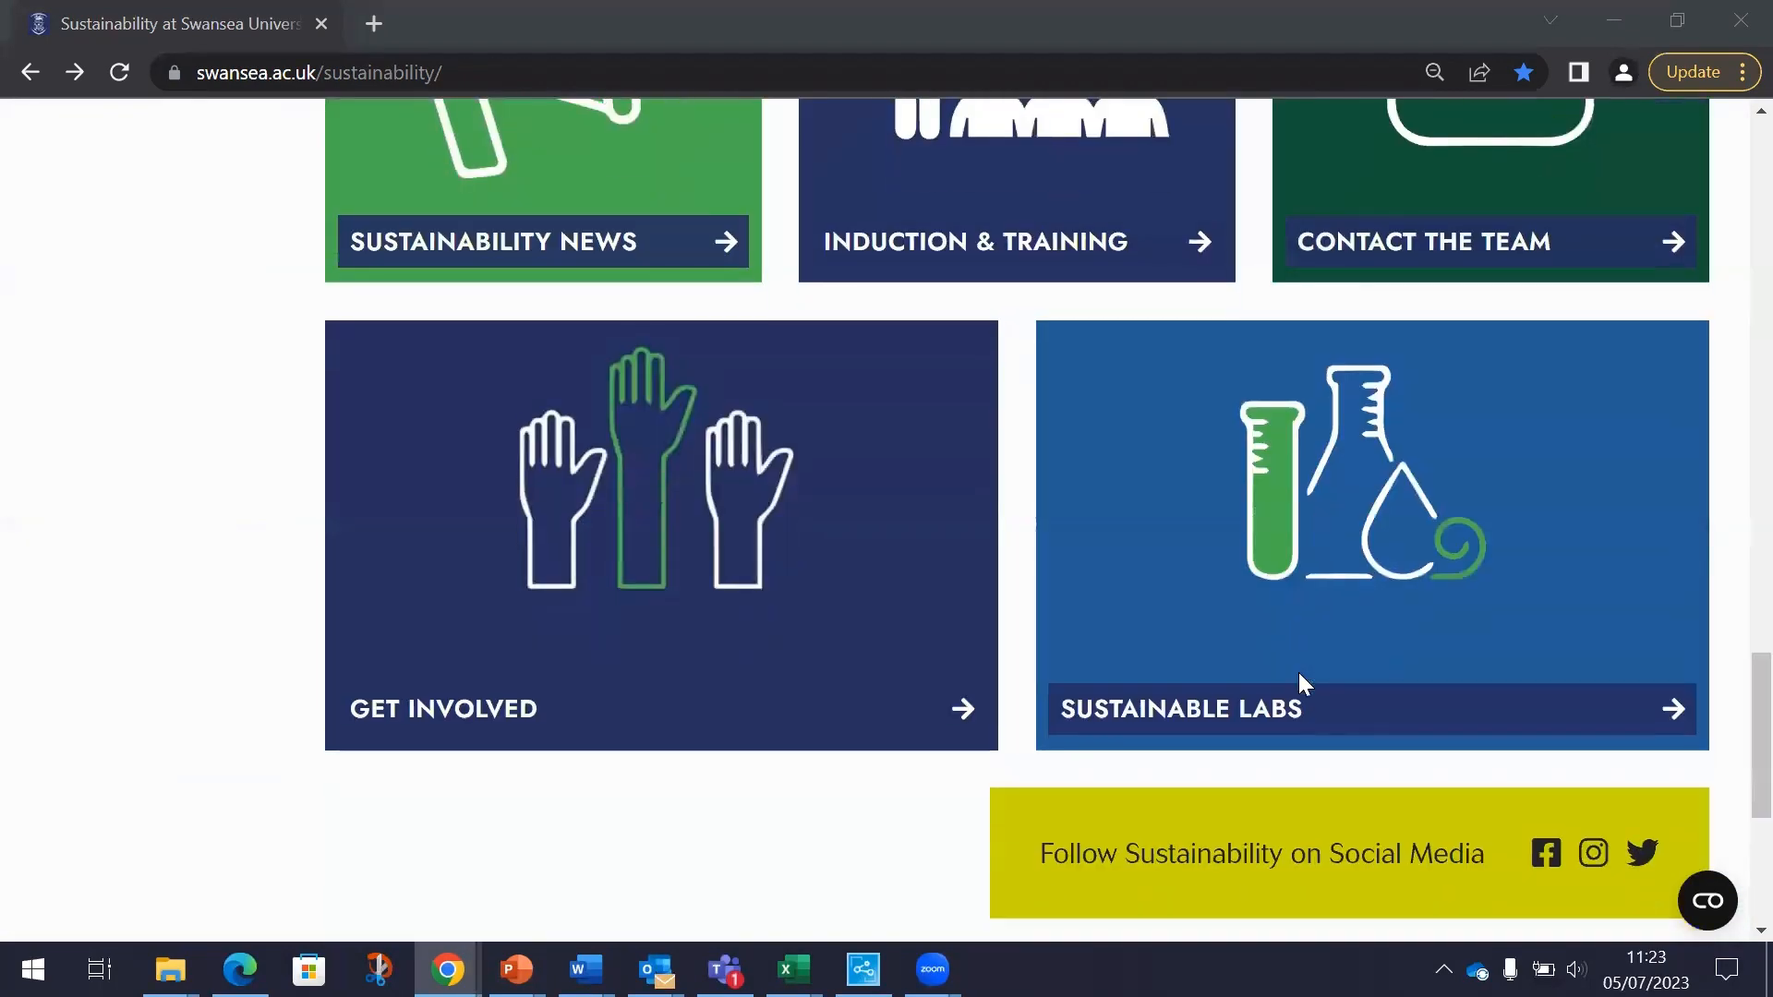
click(1291, 517)
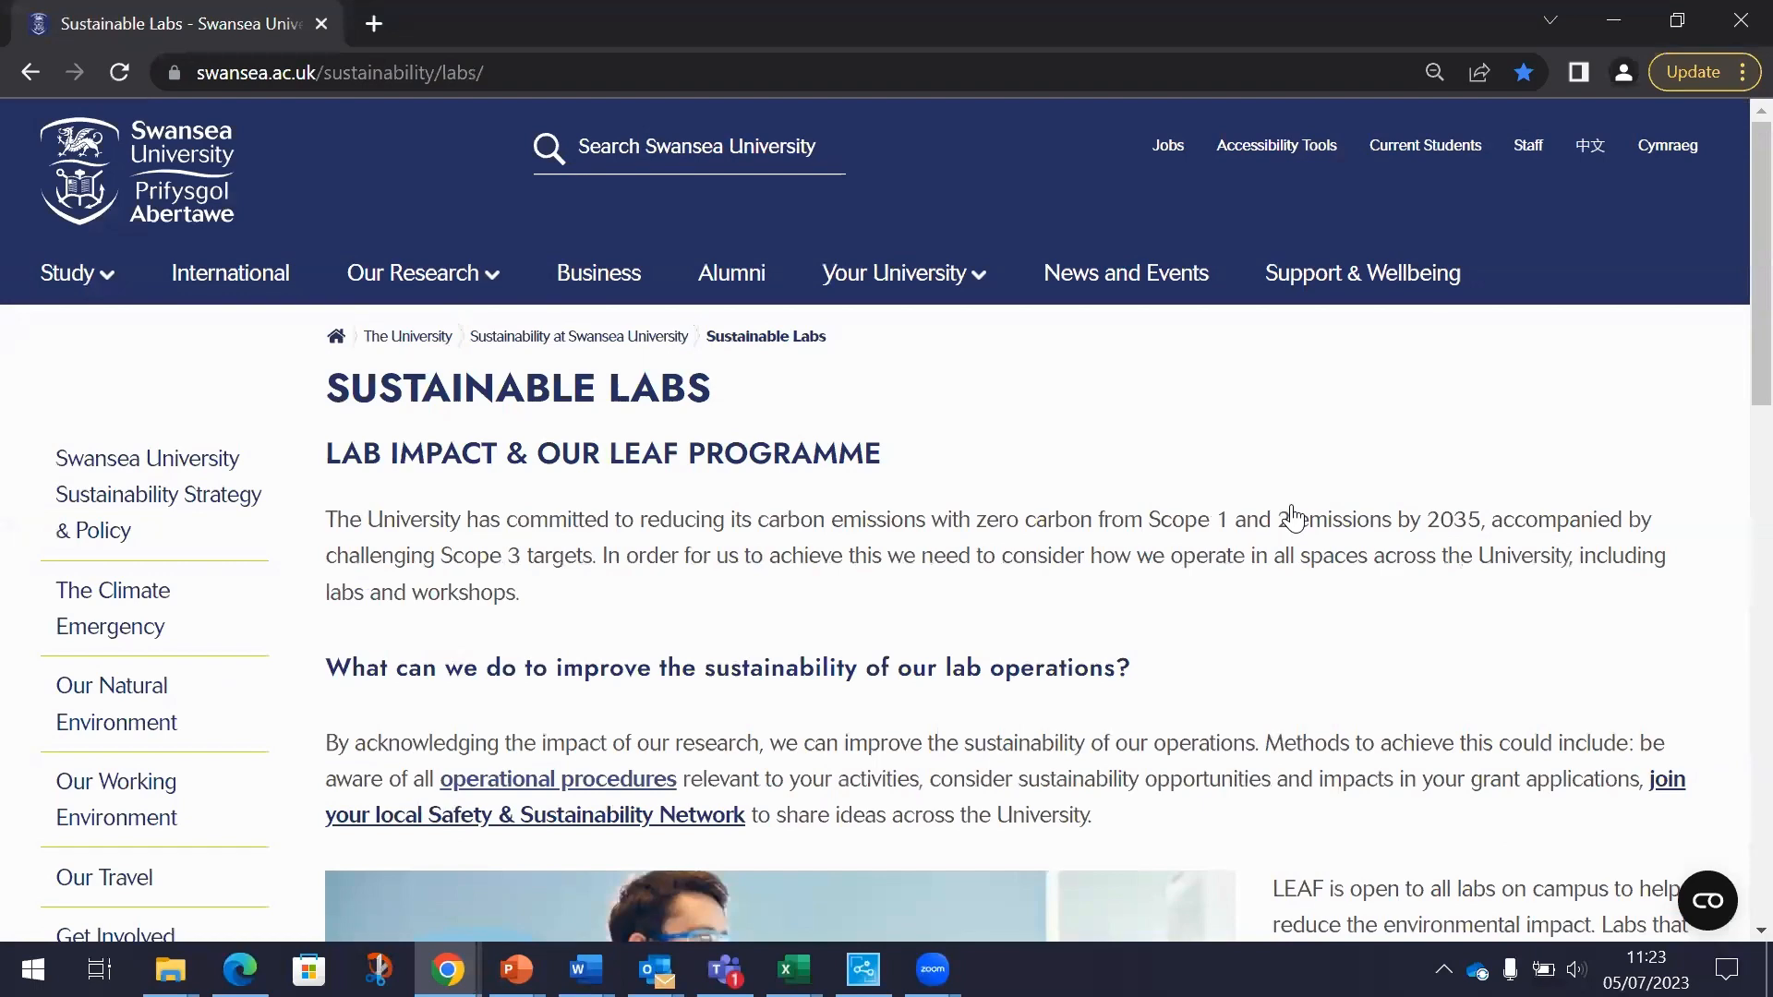
Go to the LEAF login portal through the "Join LEAF, the sustainable labs programme" link on the Sustainable Labs page.
scroll(1291, 517, down, 4)
scroll(1291, 517, down, 1)
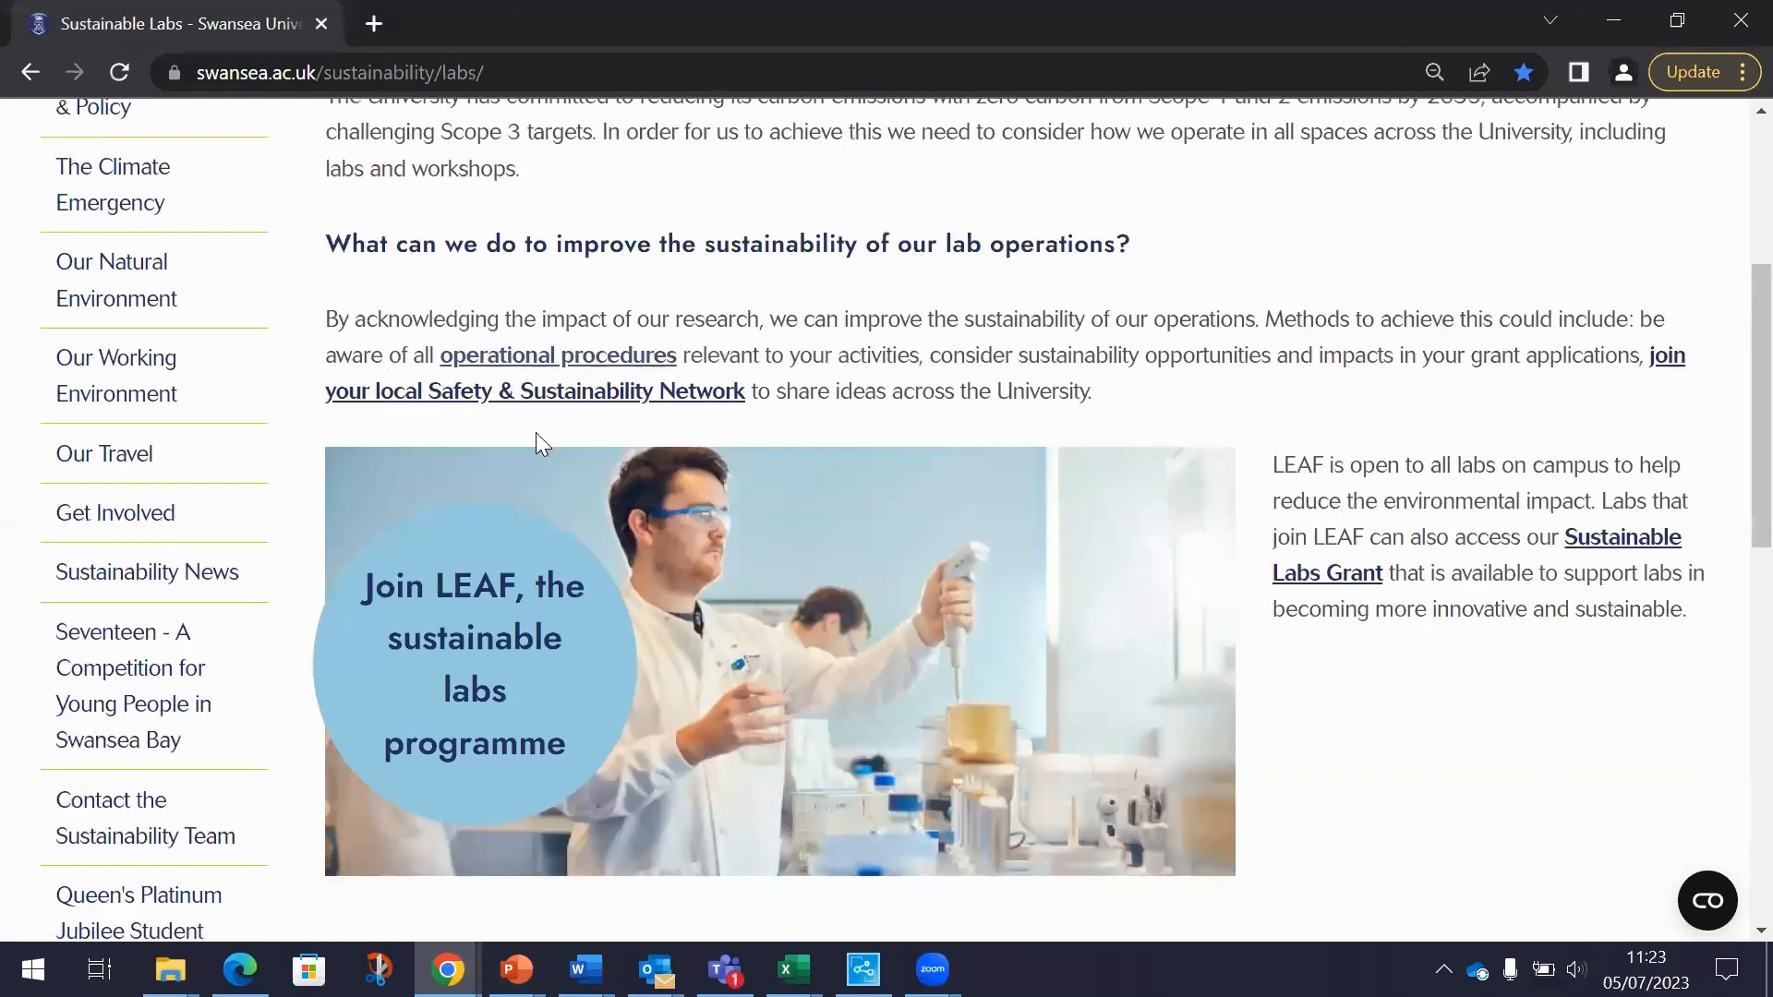
click(444, 596)
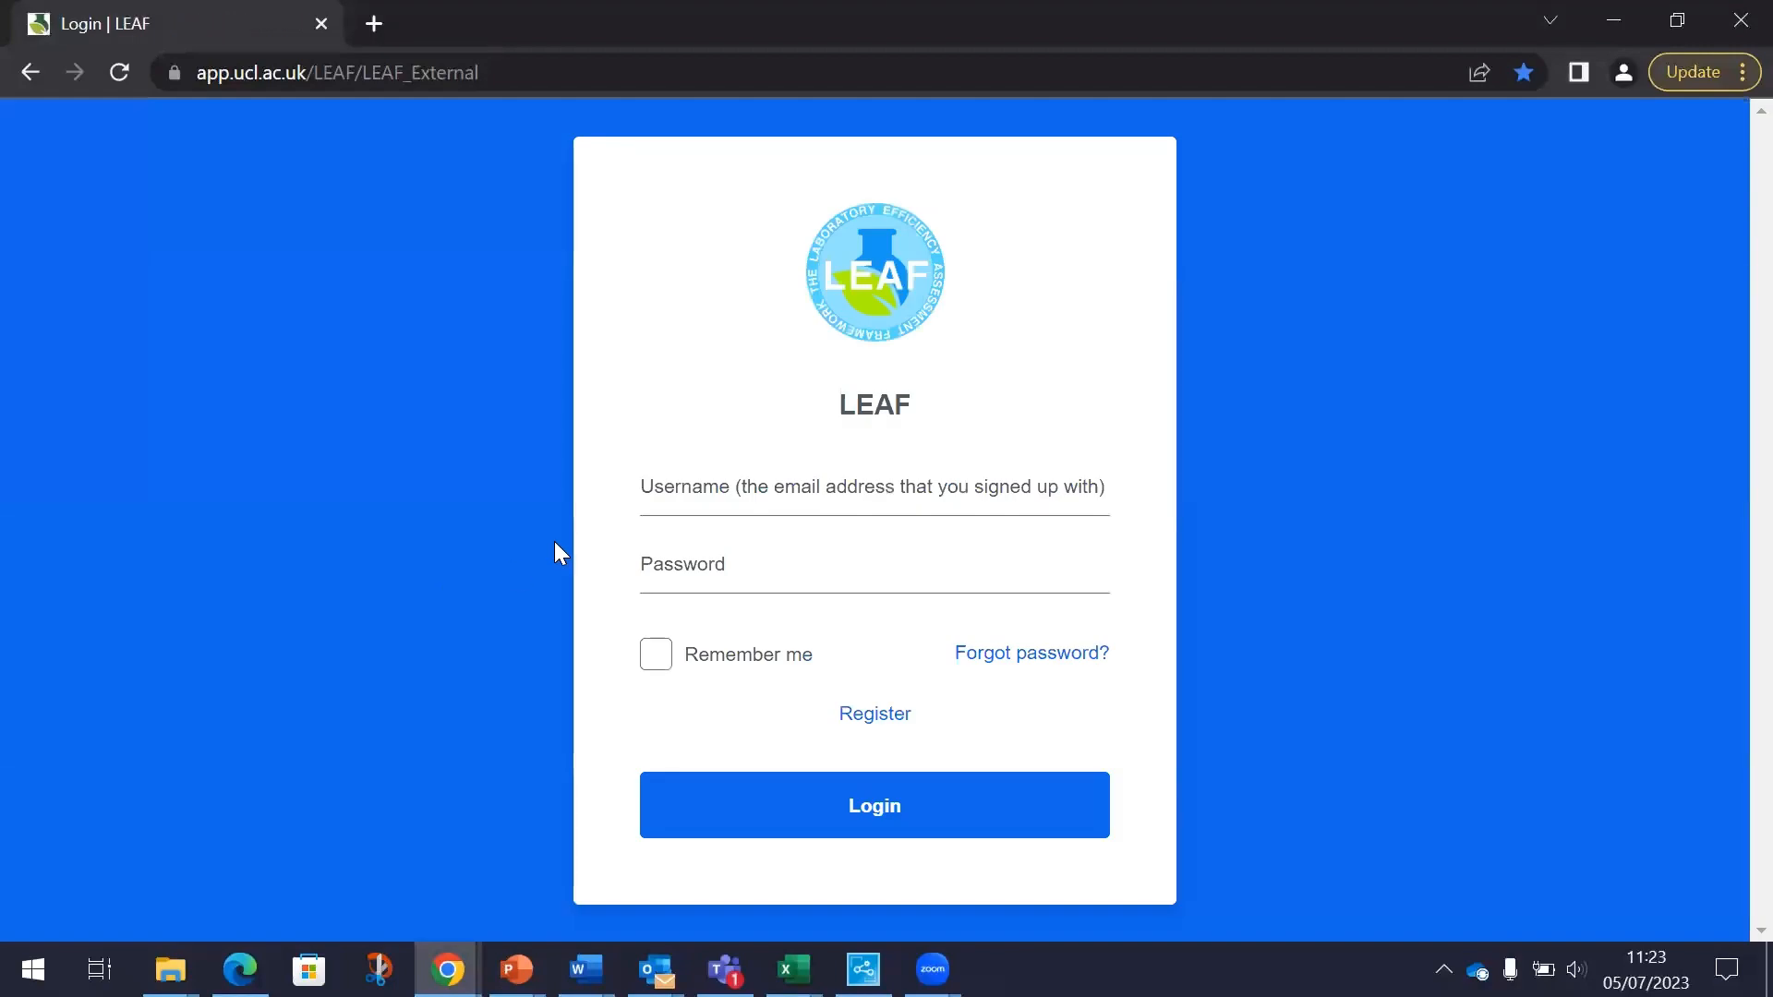
Open the LEAF account registration form and examine its required fields and password guidance.
click(868, 716)
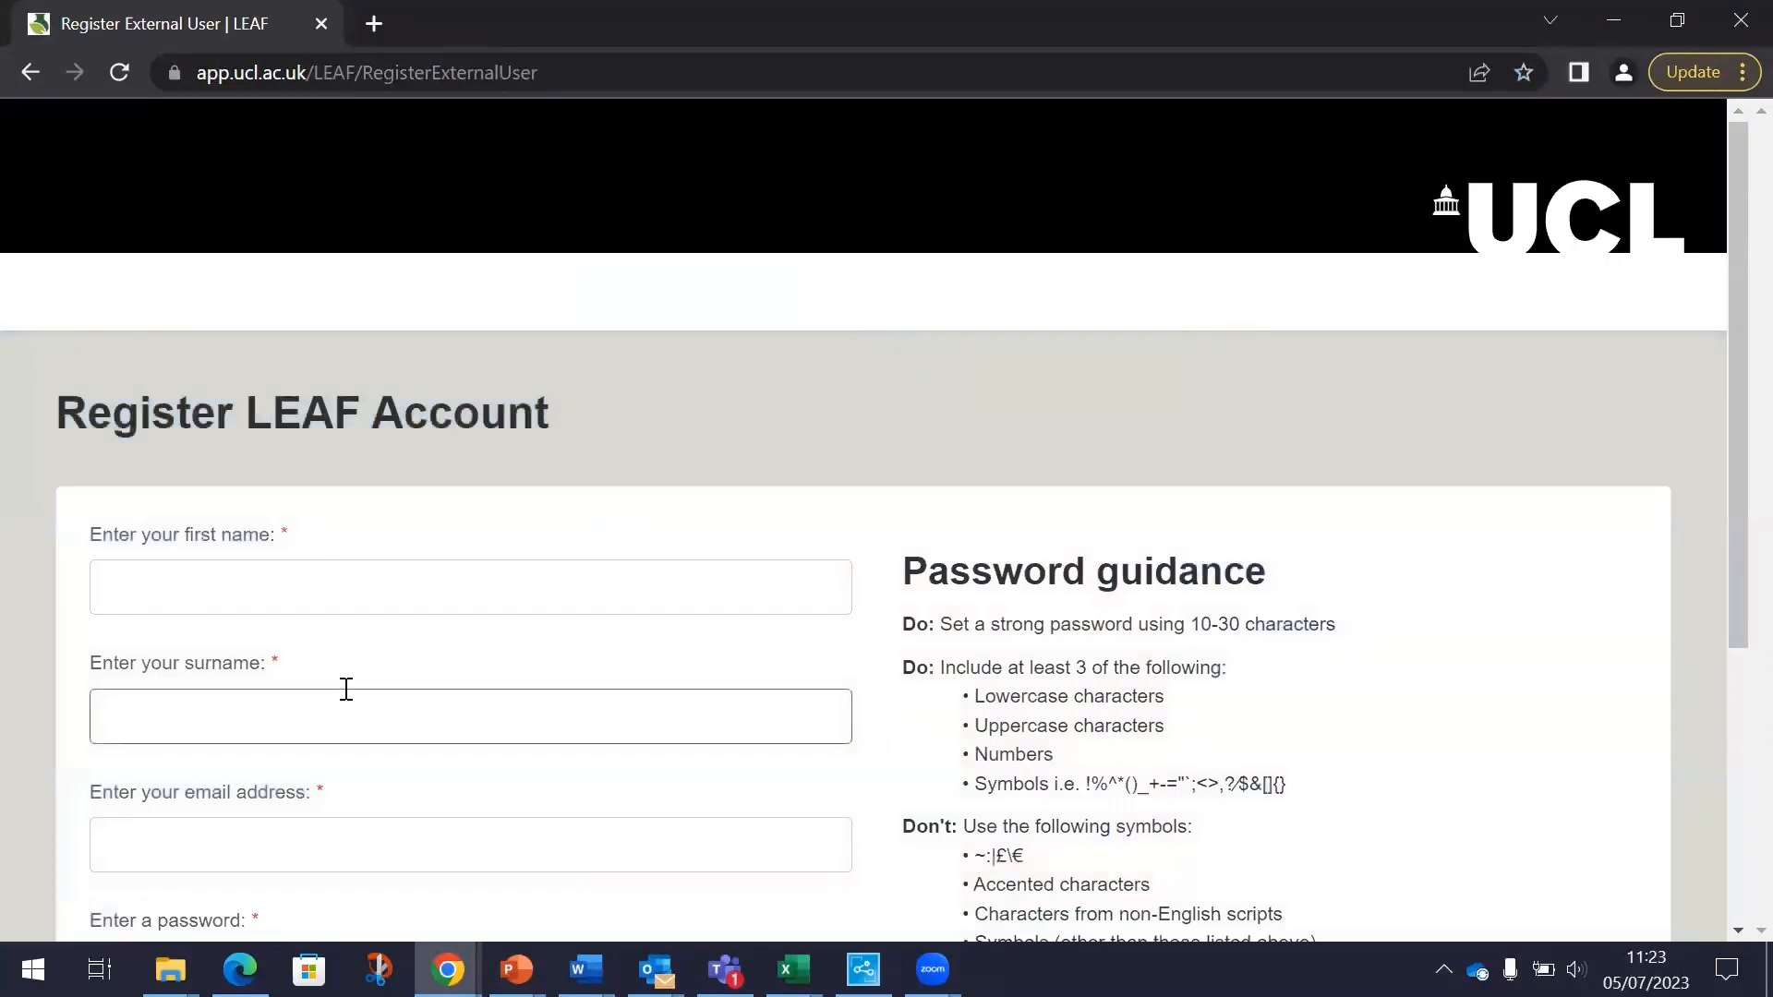
scroll(346, 689, down, 3)
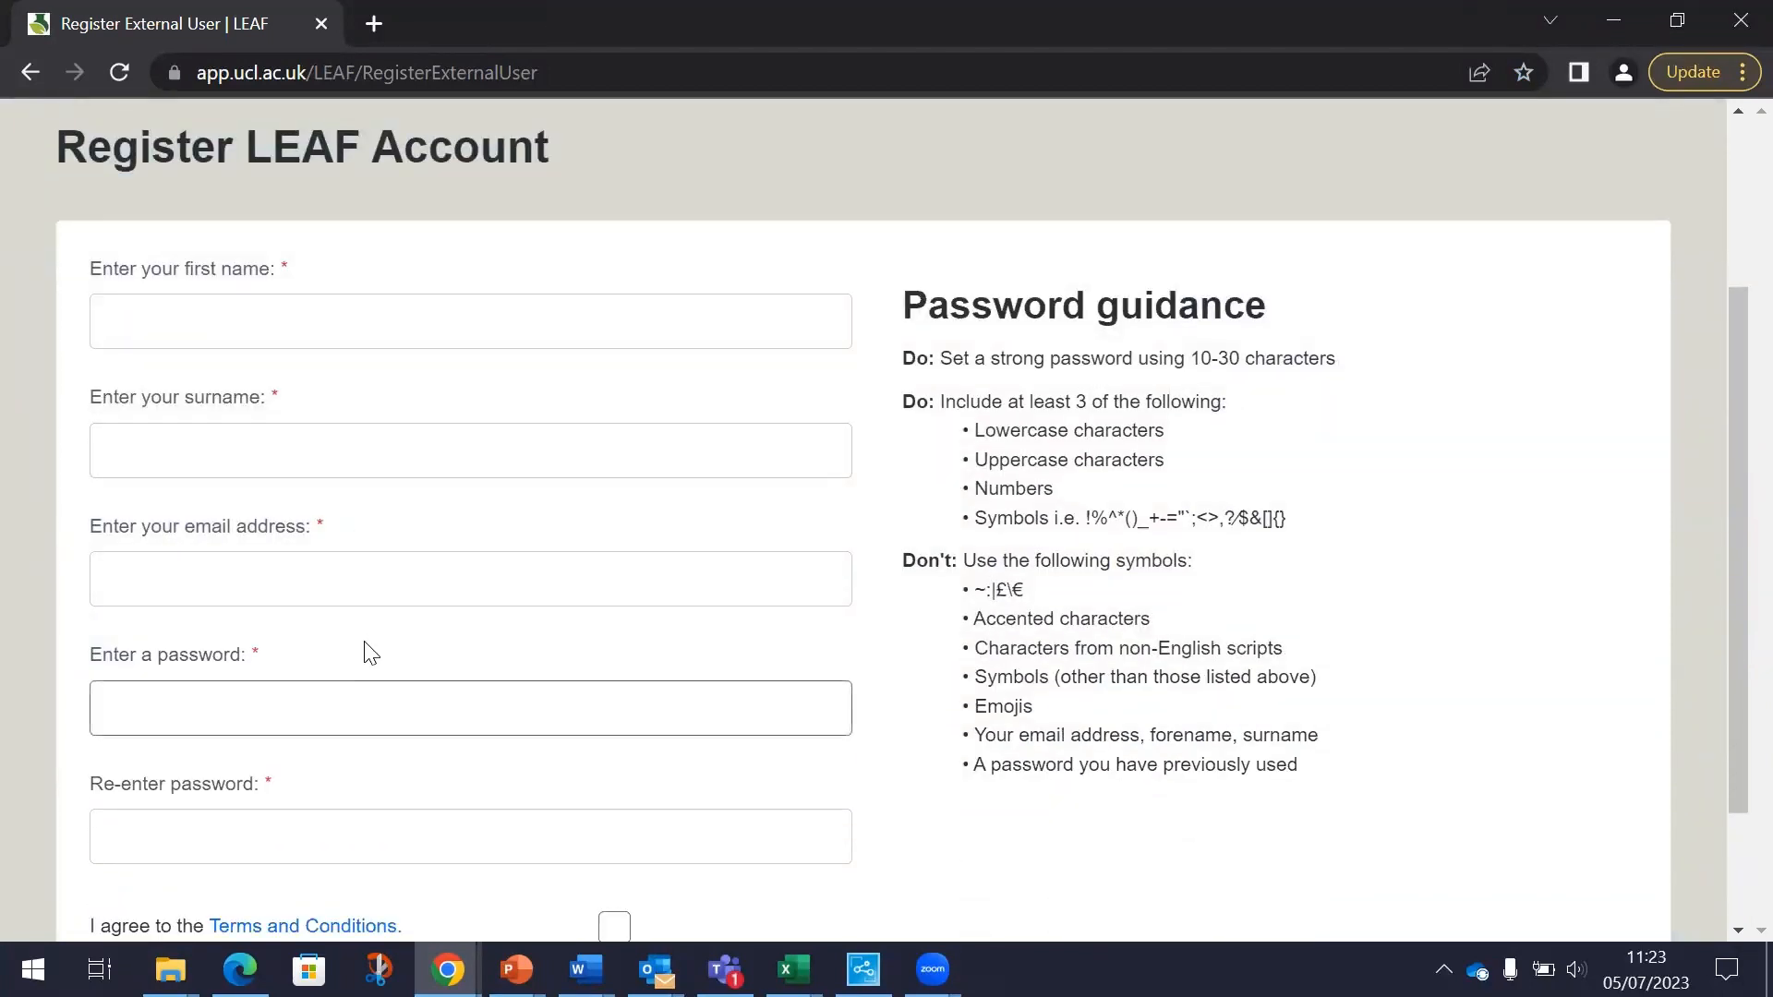
scroll(369, 653, down, 2)
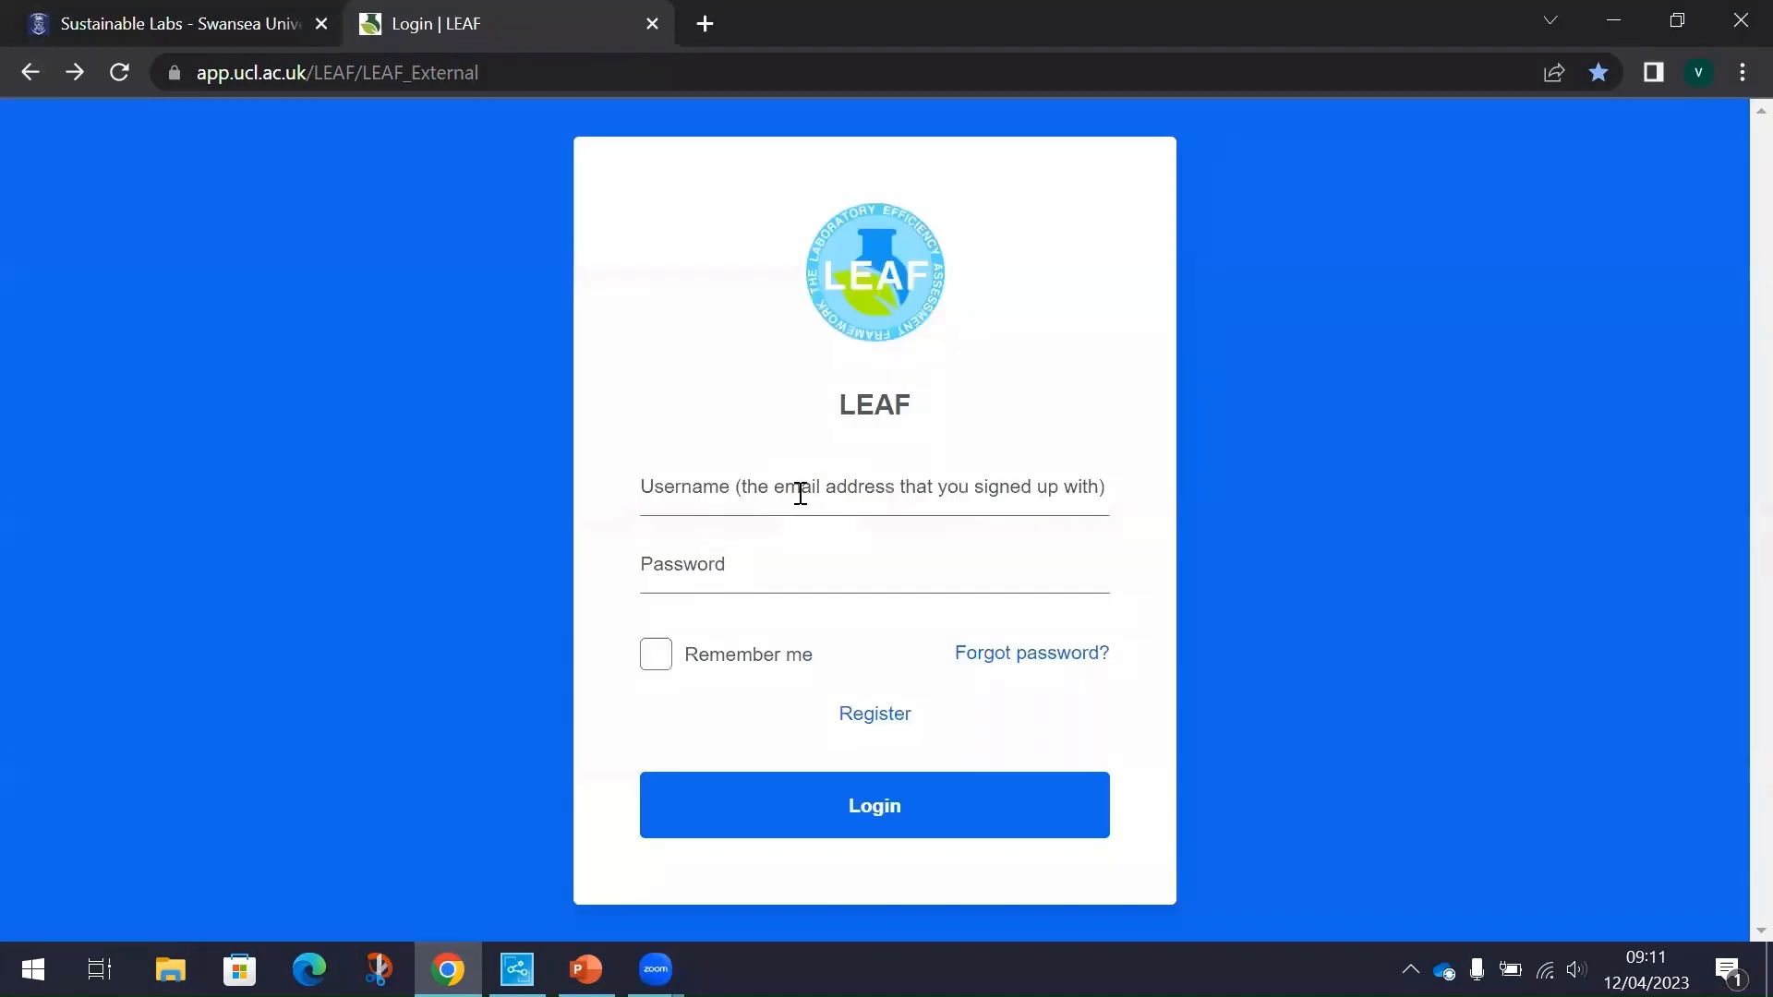
Log in to LEAF with the registered email address and the account password.
click(800, 493)
click(823, 561)
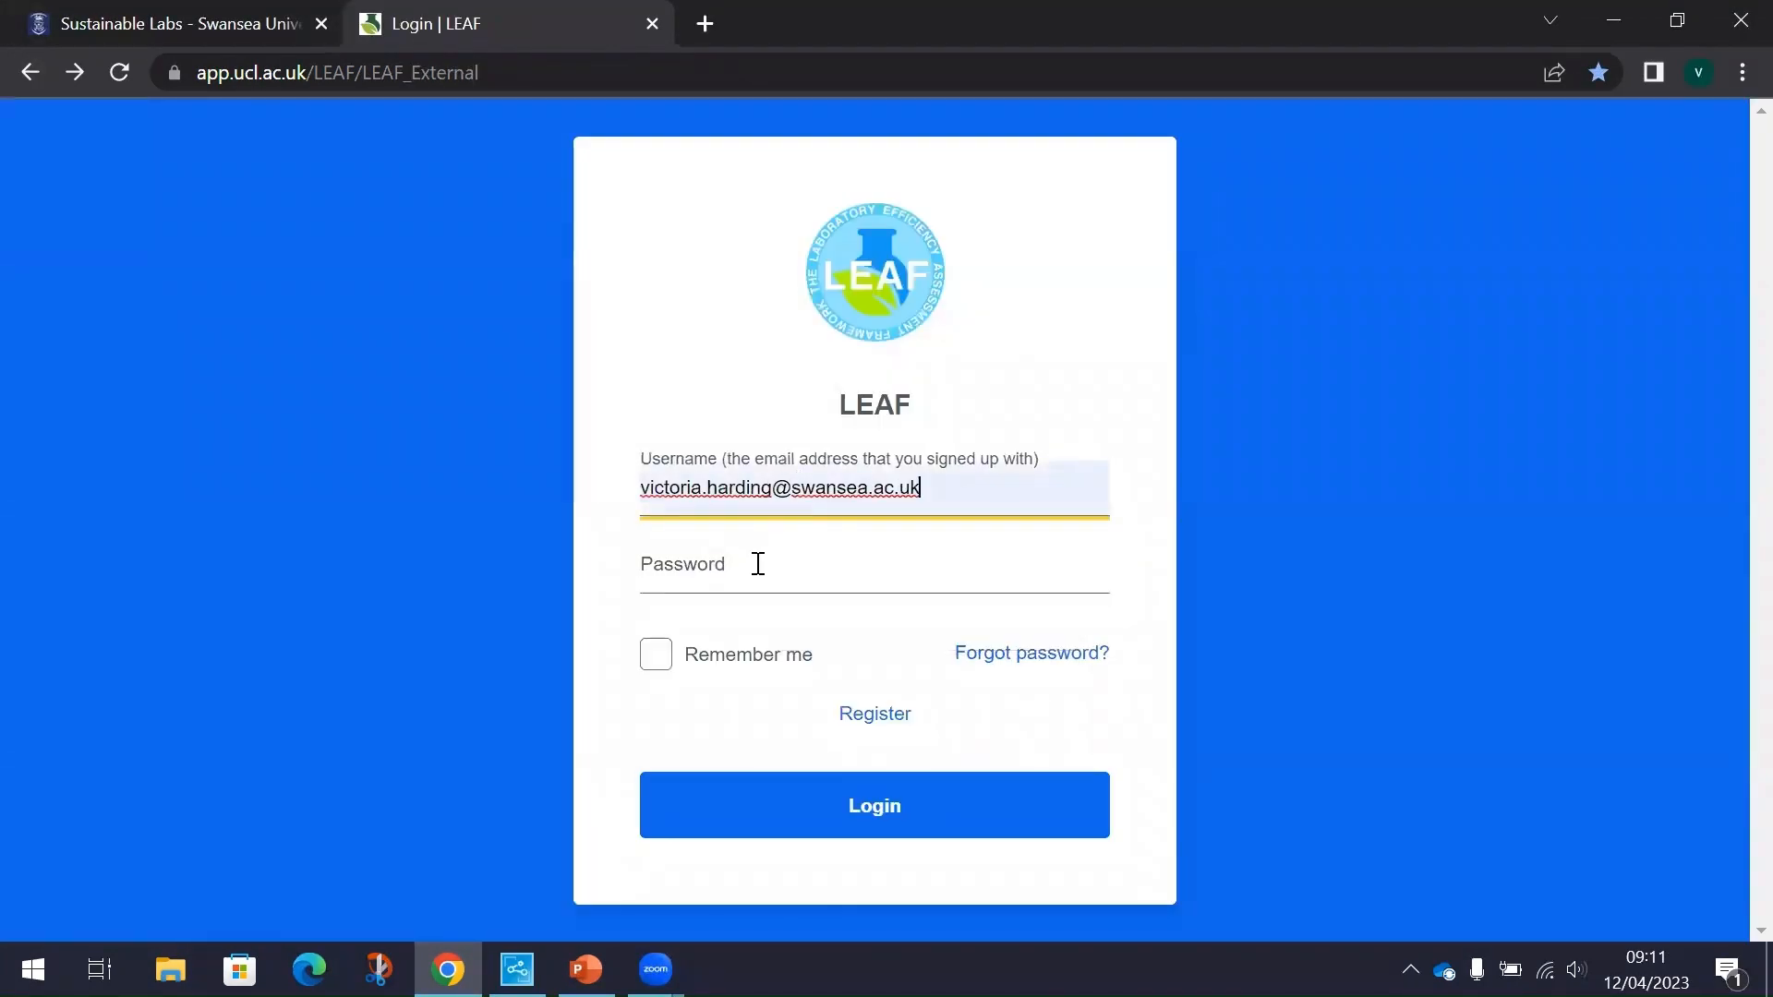
click(756, 559)
text(••••)
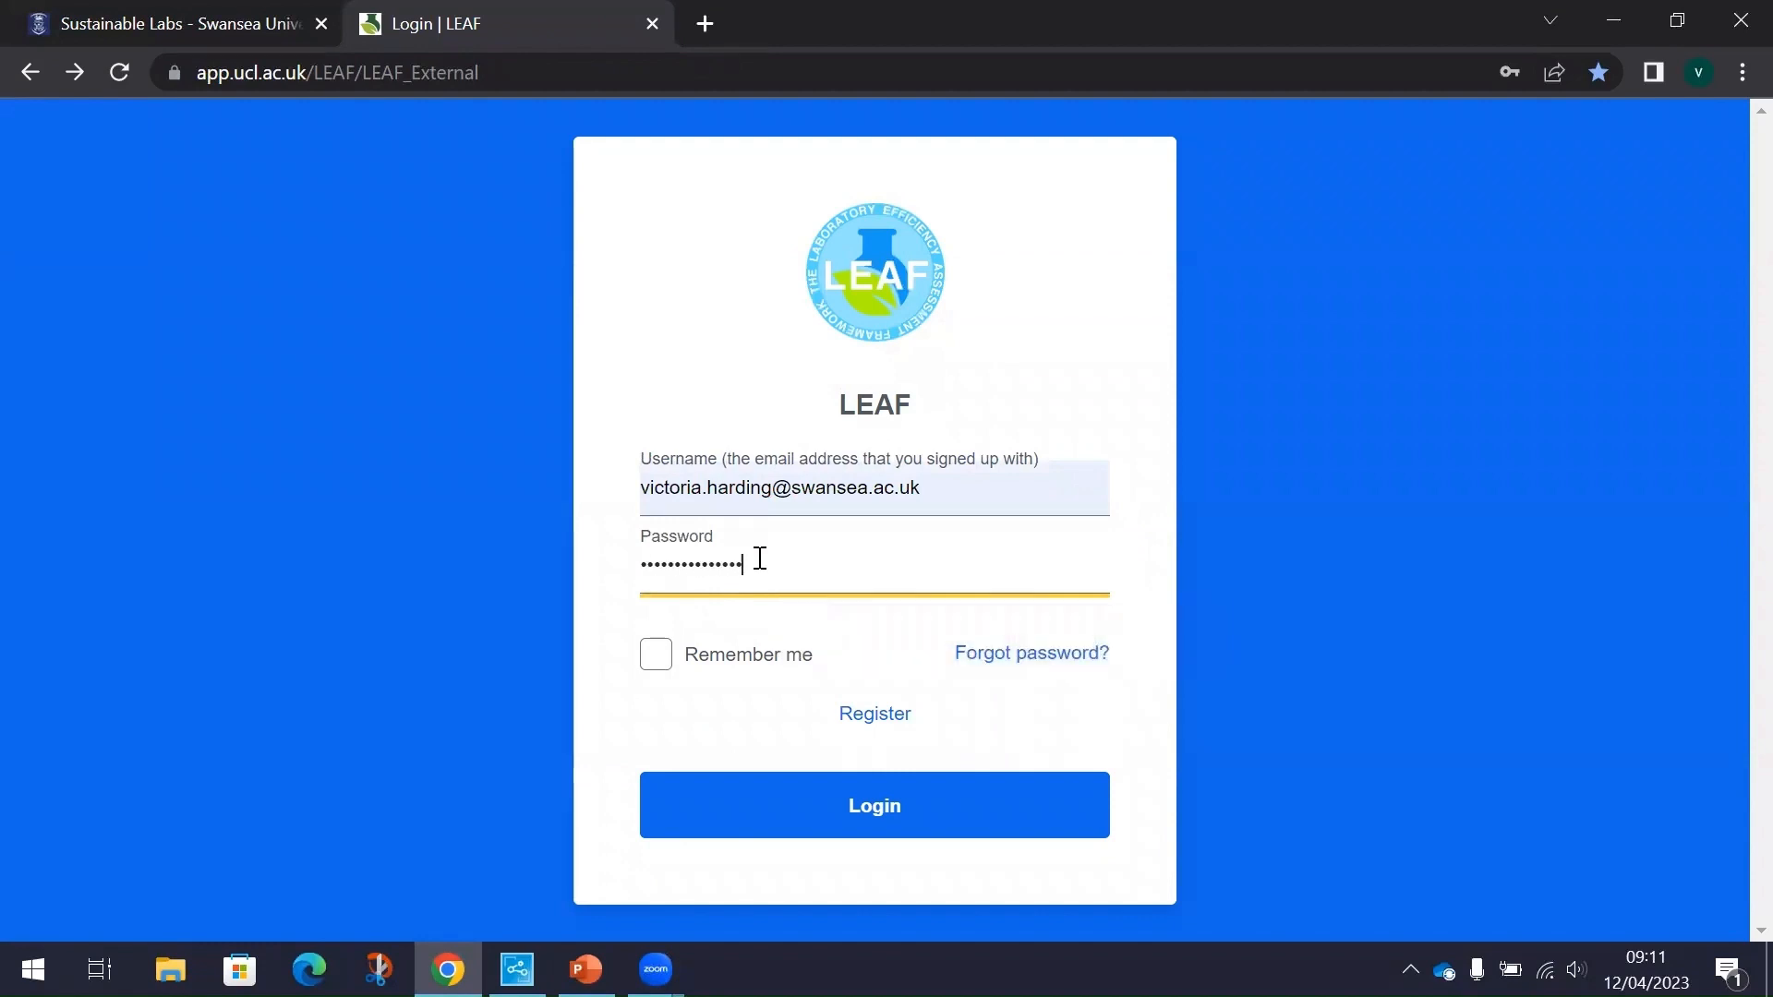
key(Return)
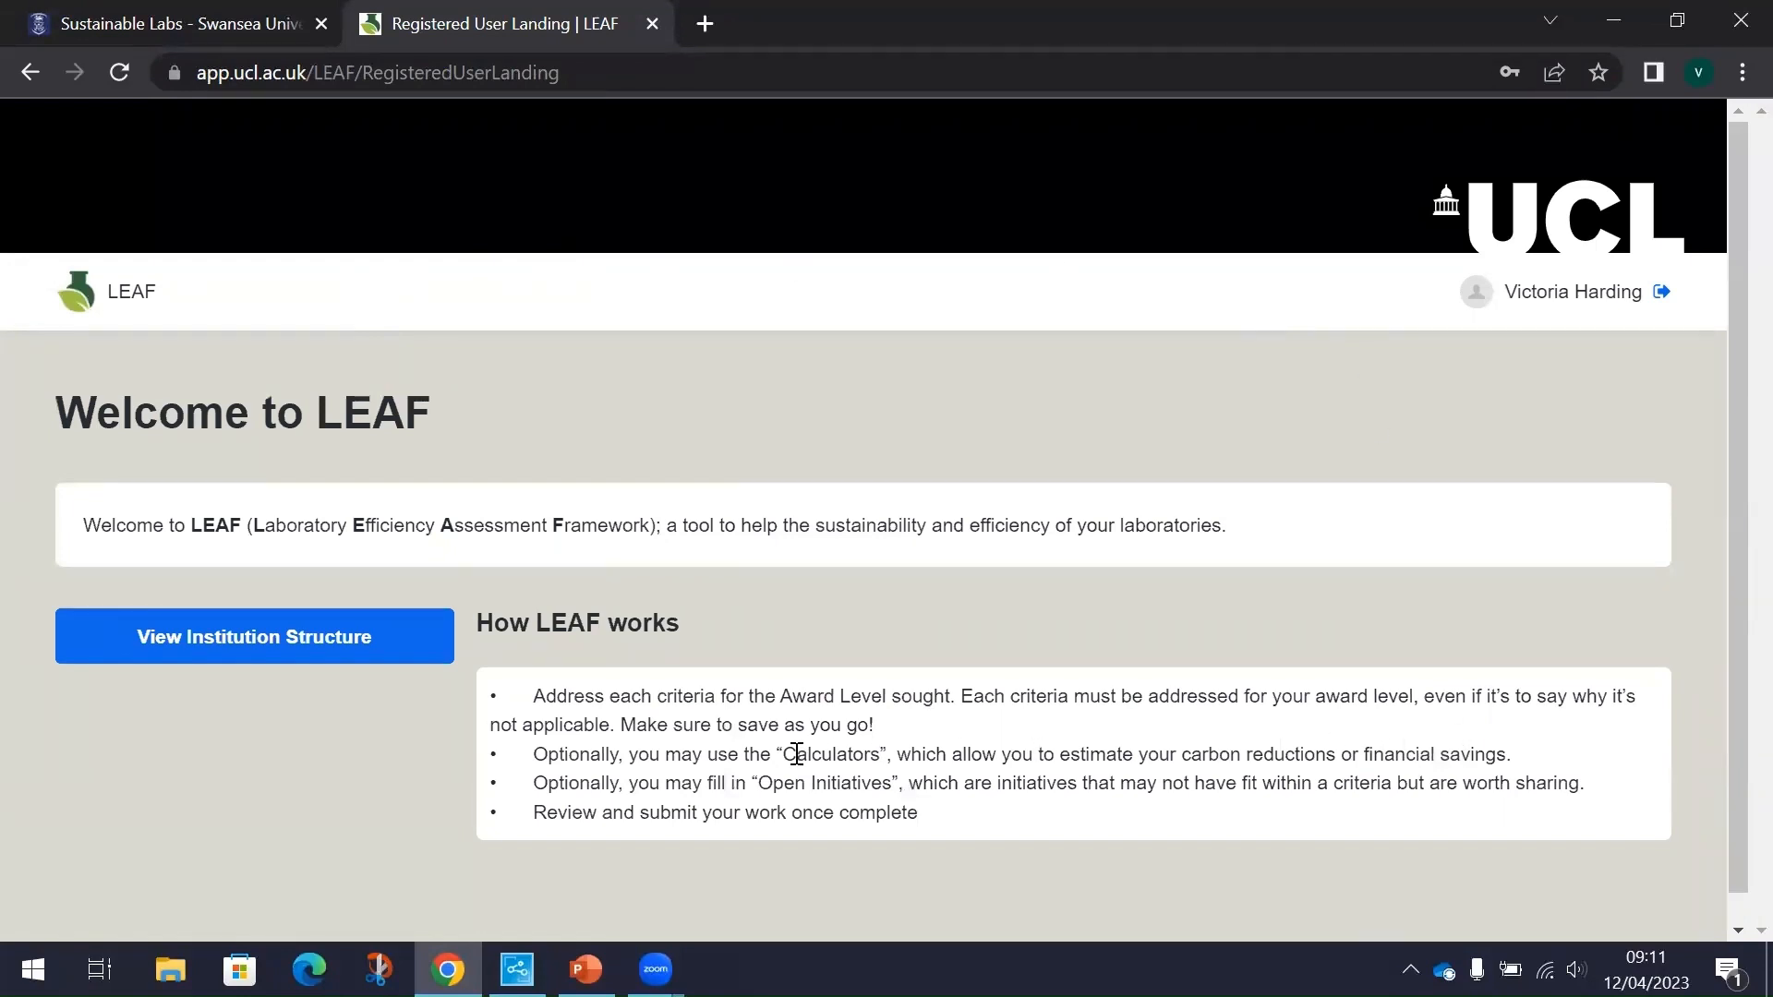
Open the institution structure and look through the labs listed under Swansea University's faculties and campuses.
scroll(938, 518, down, 1)
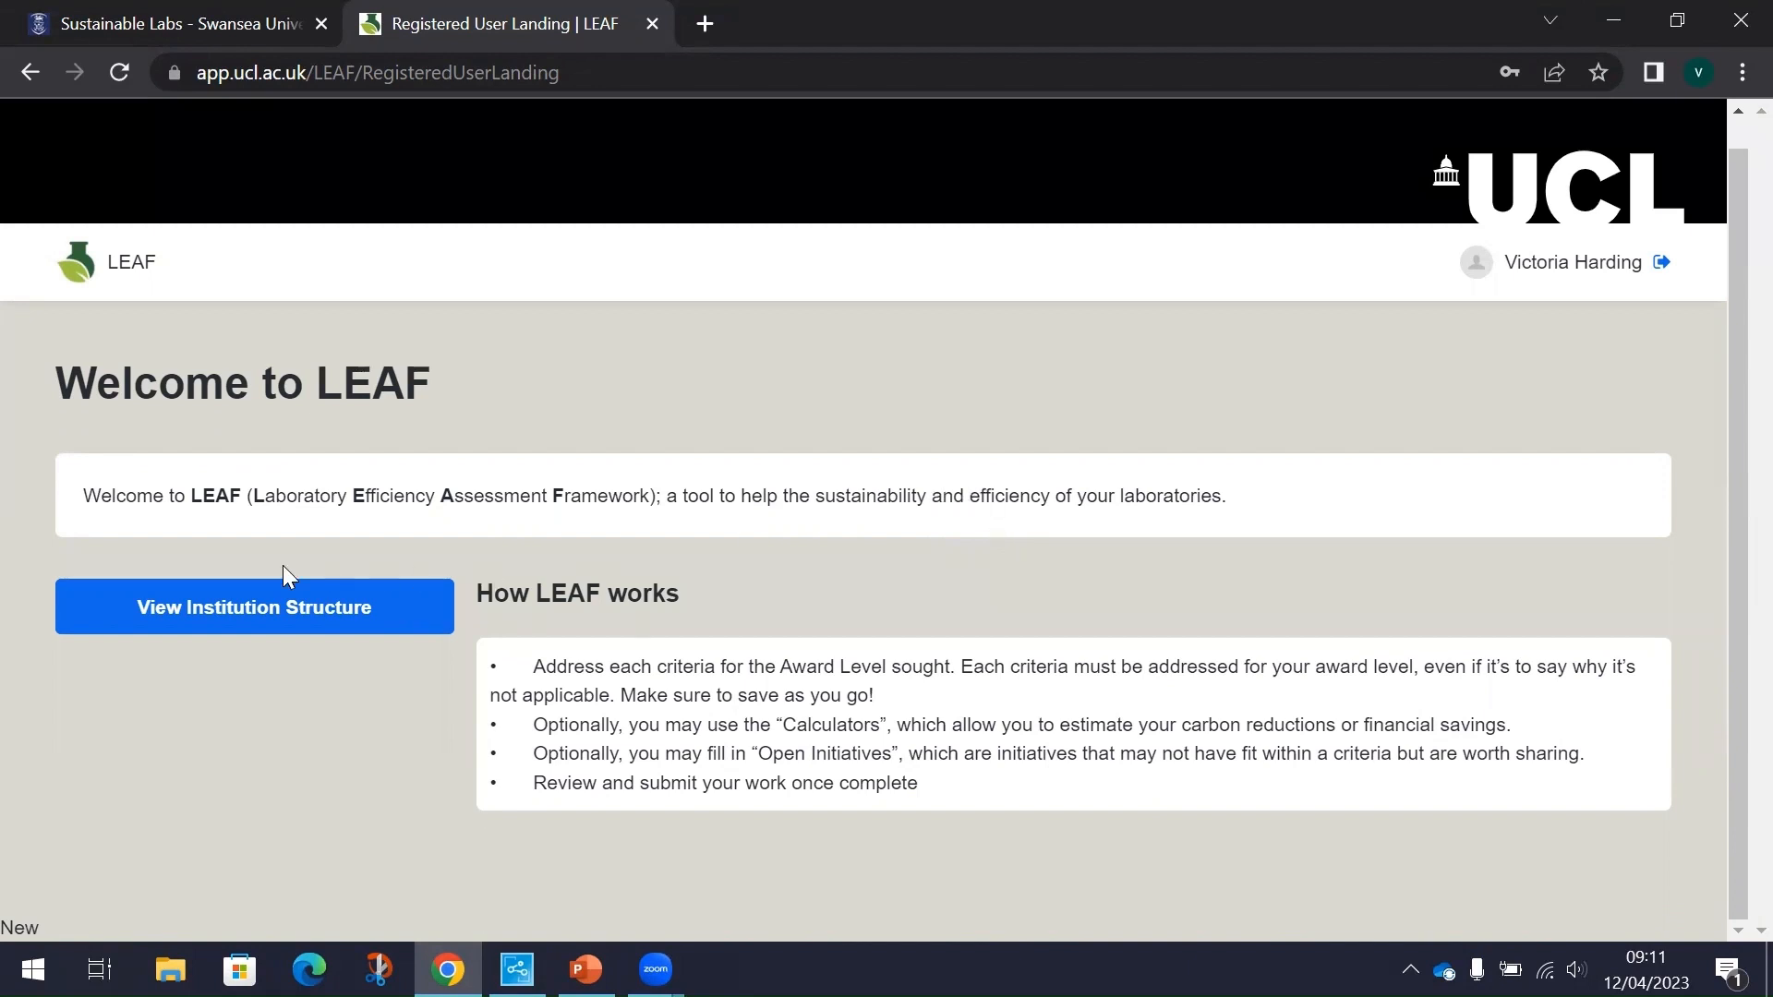
click(249, 613)
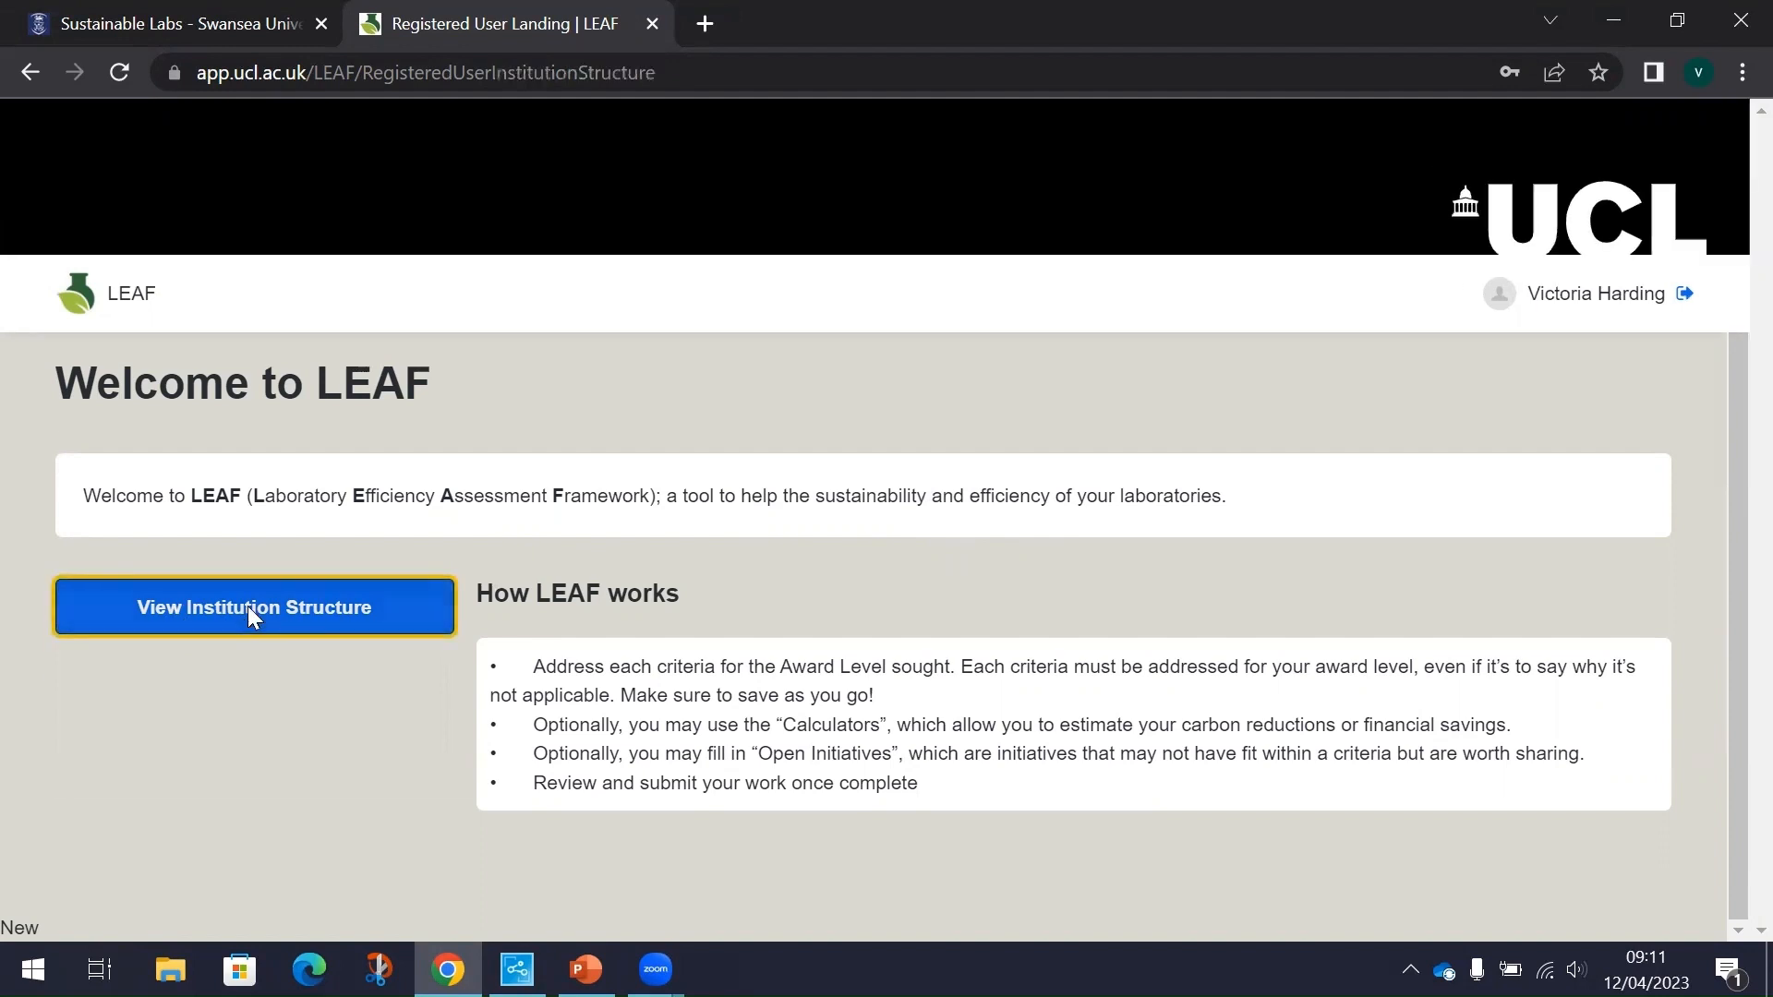
scroll(963, 484, down, 3)
scroll(962, 484, down, 2)
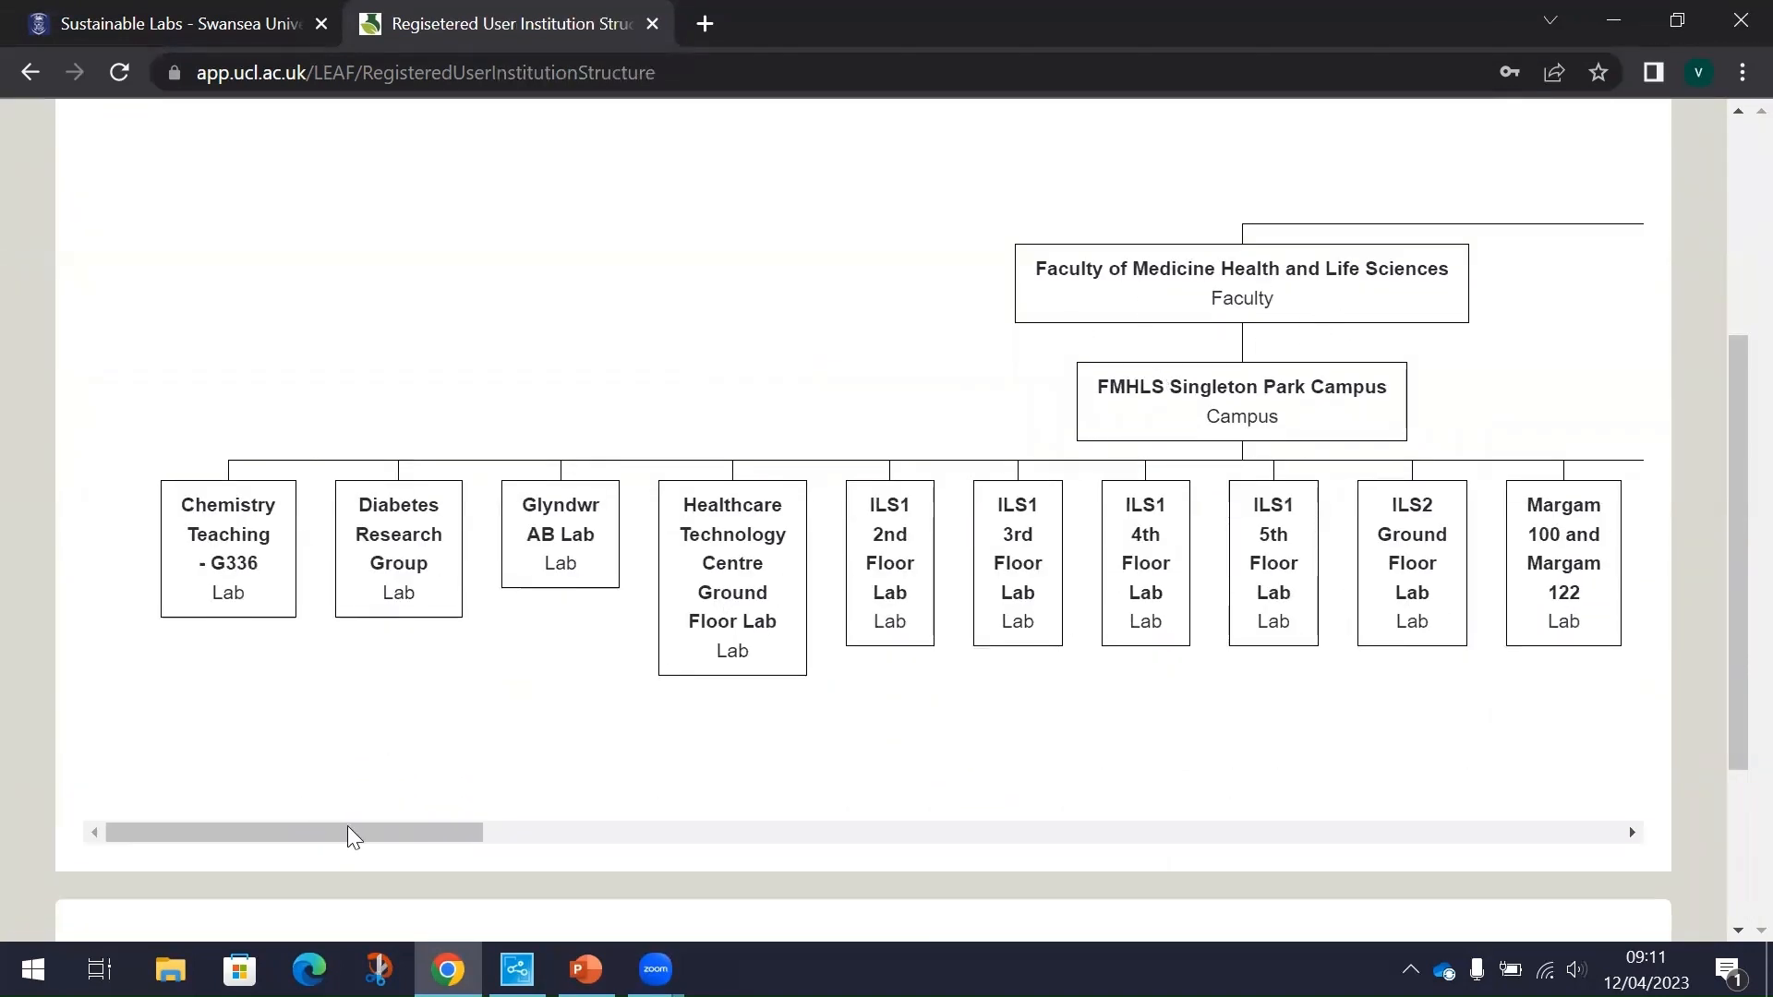
drag(359, 832, 529, 829)
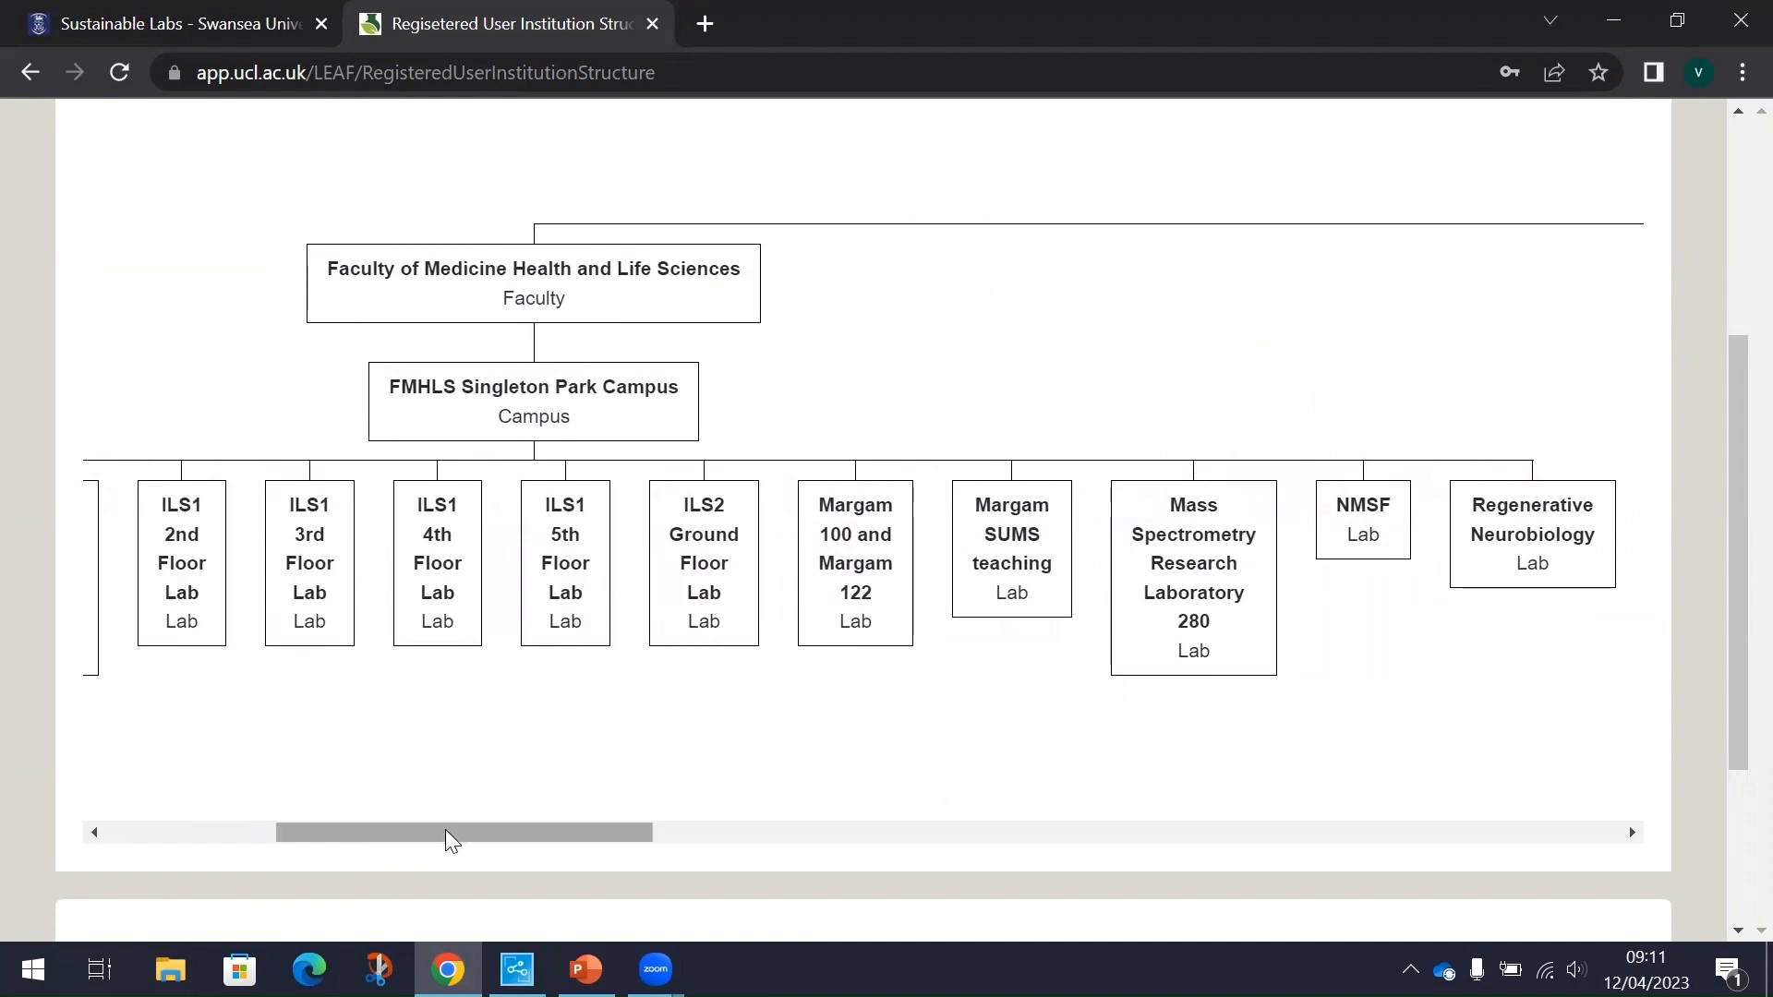
drag(443, 831, 834, 831)
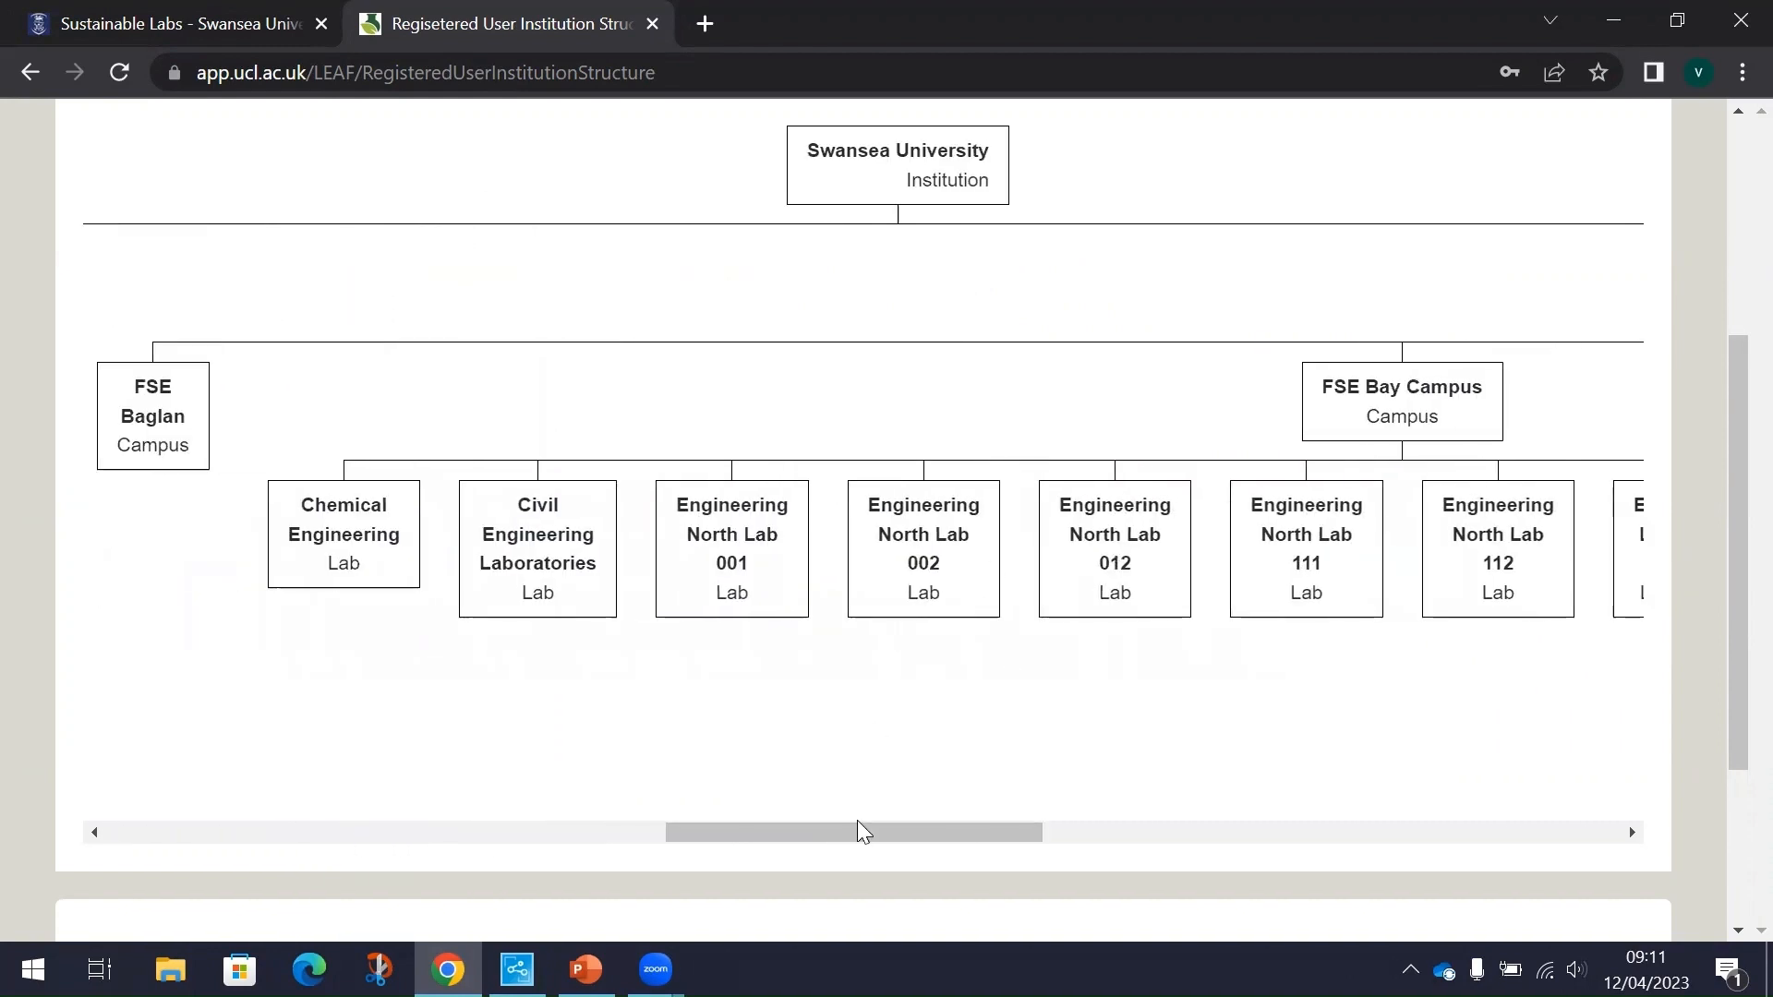
scroll(813, 554, right, 8)
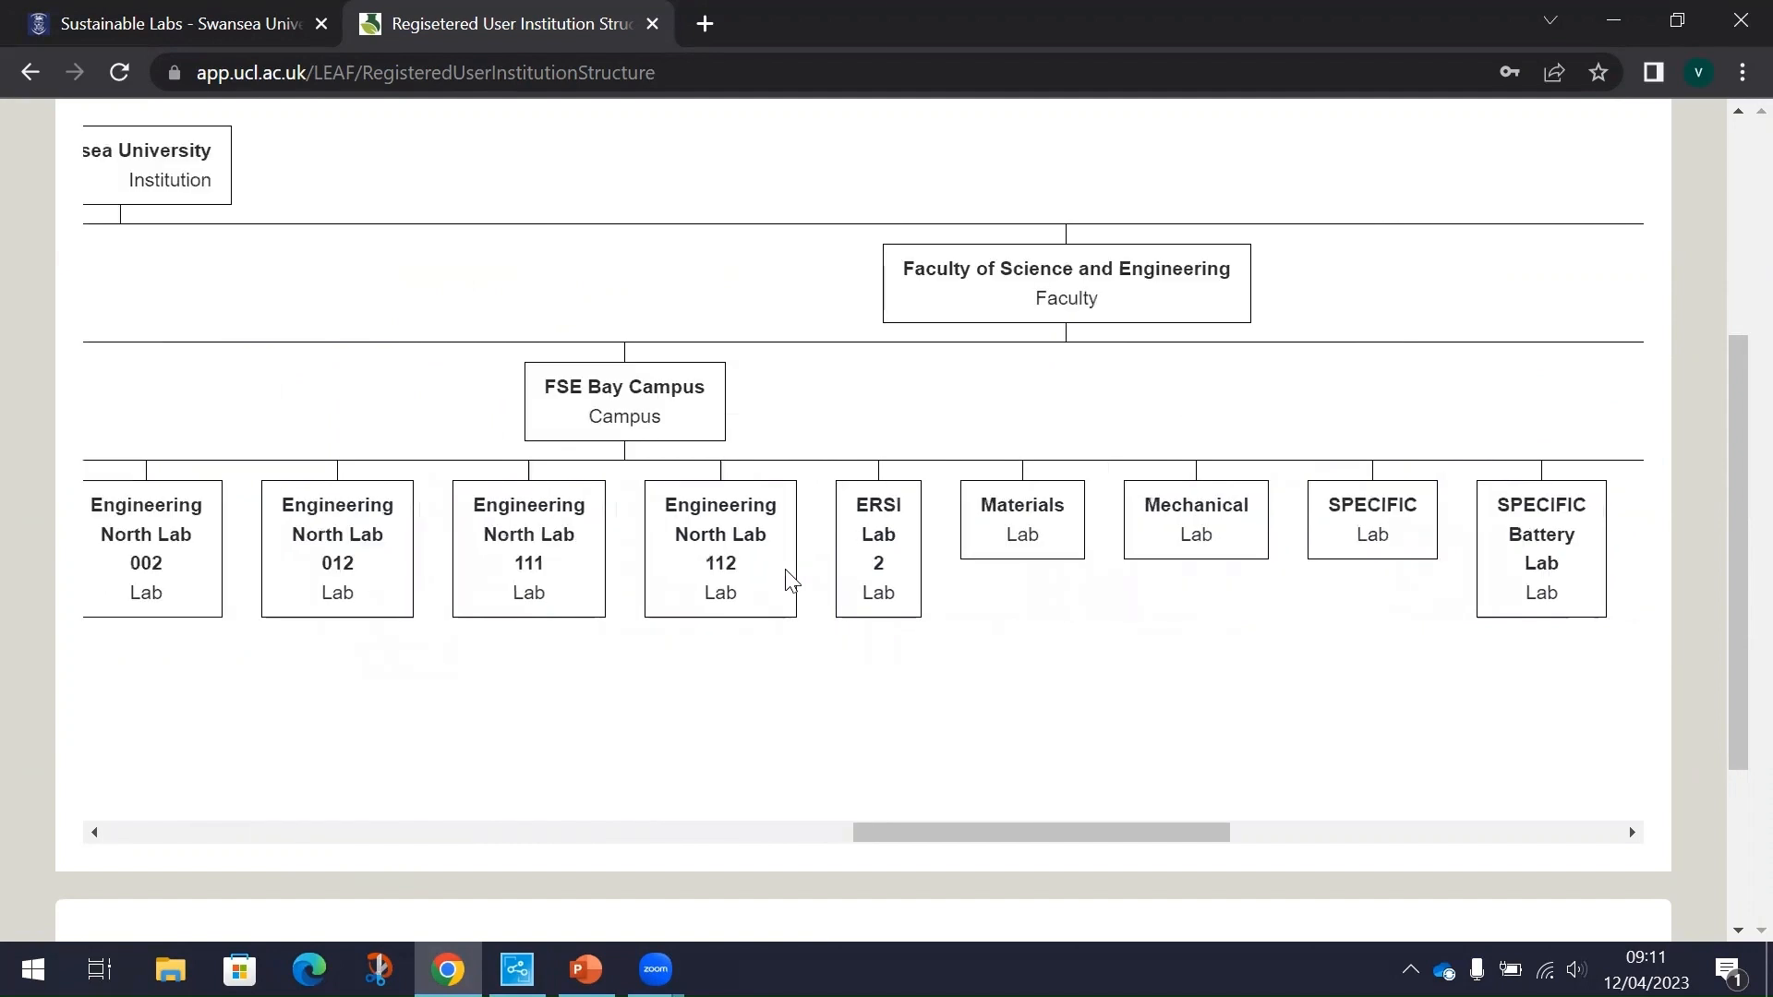
drag(978, 849, 605, 847)
scroll(886, 496, down, 1)
scroll(885, 494, down, 2)
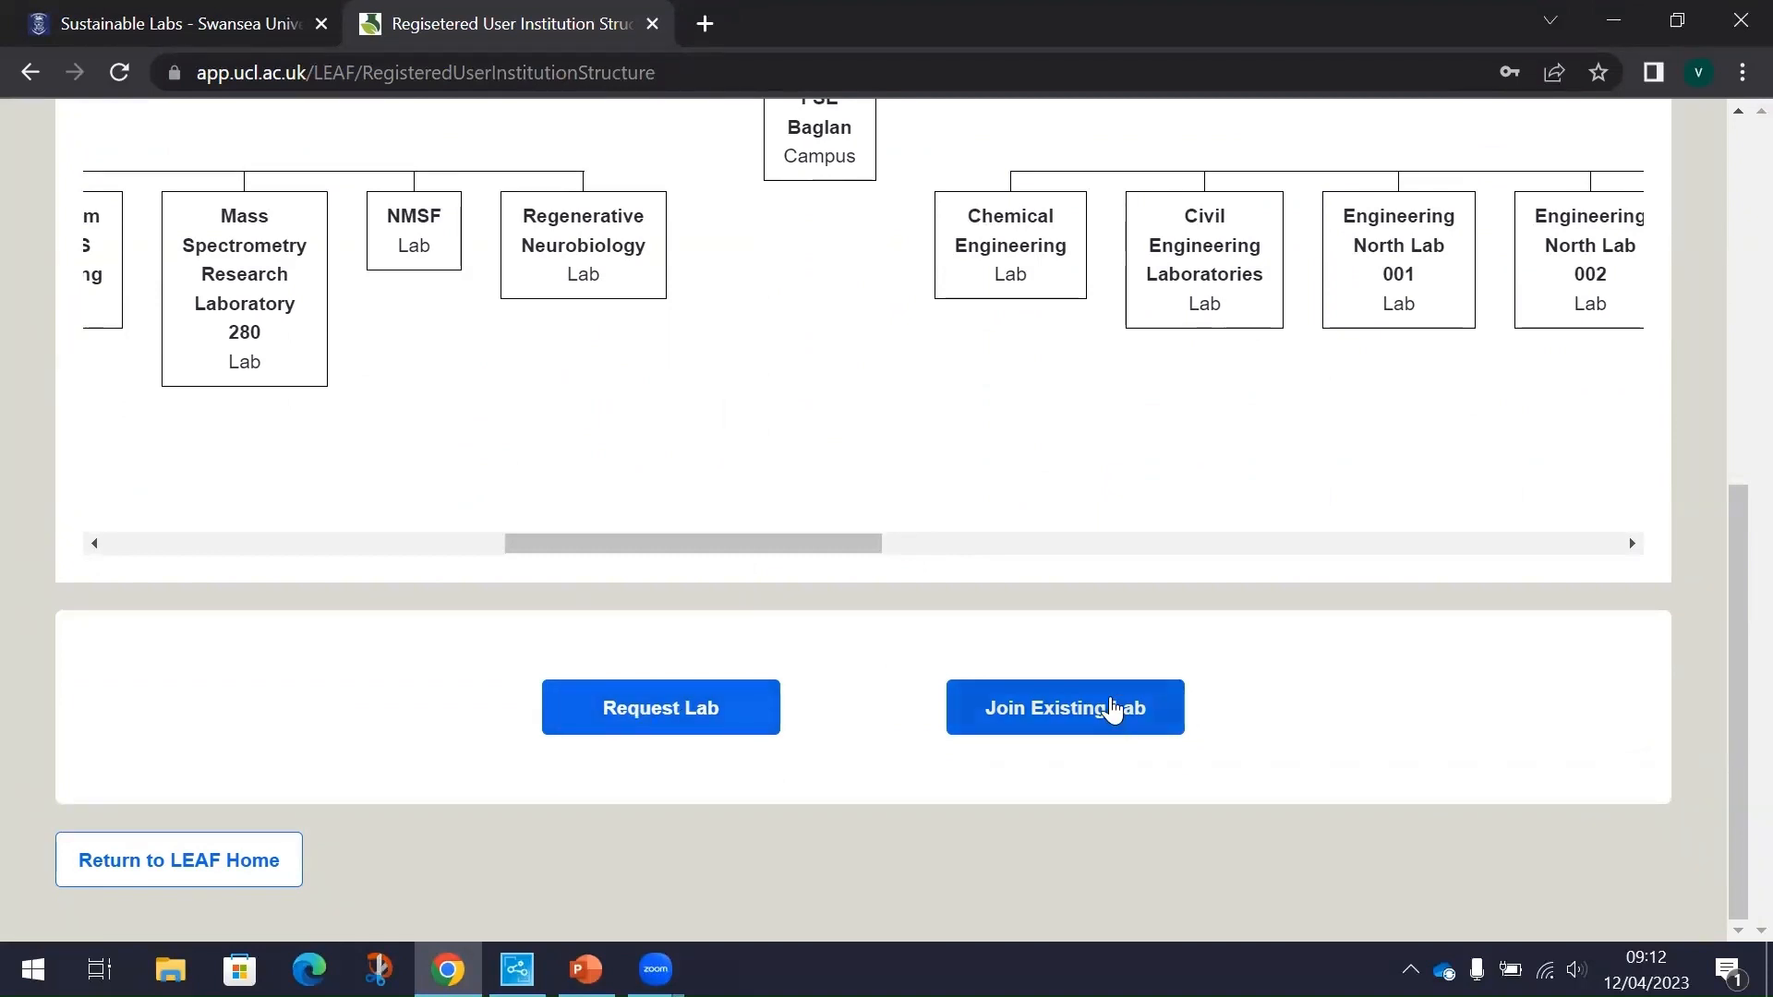
Start a new lab request under the FMHLS Singleton Park Campus organisation unit and name the lab "Test lab".
click(649, 701)
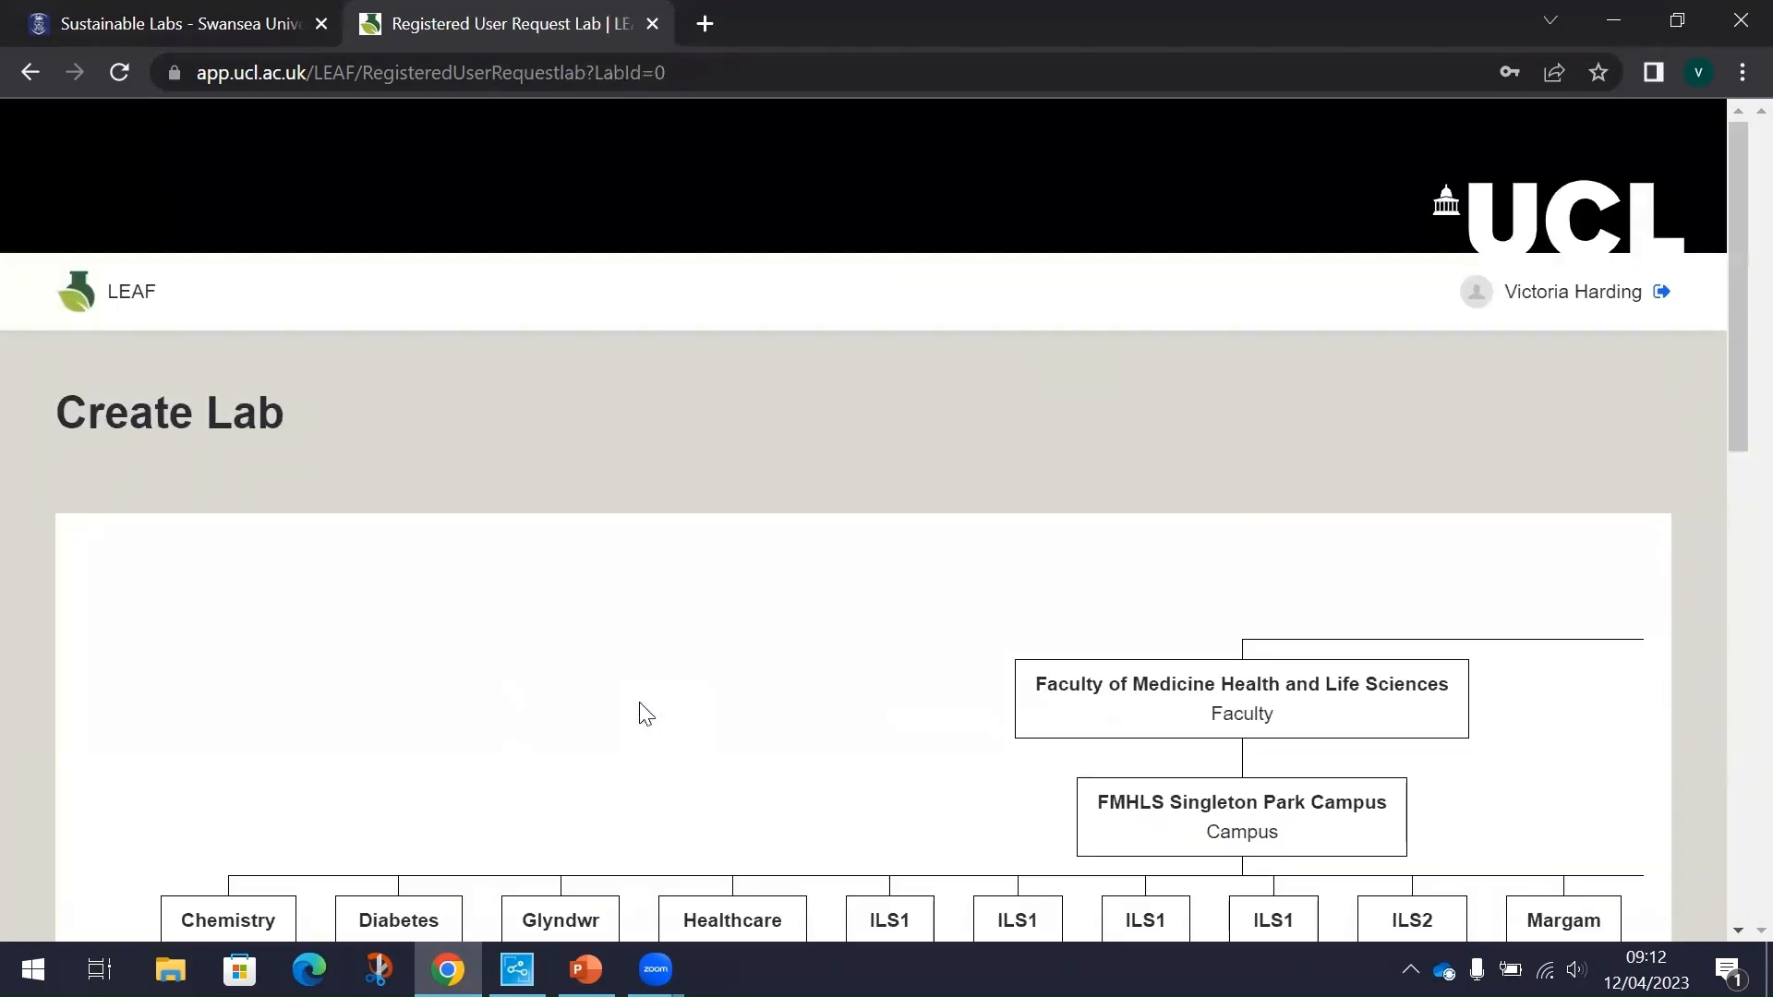
scroll(673, 416, down, 13)
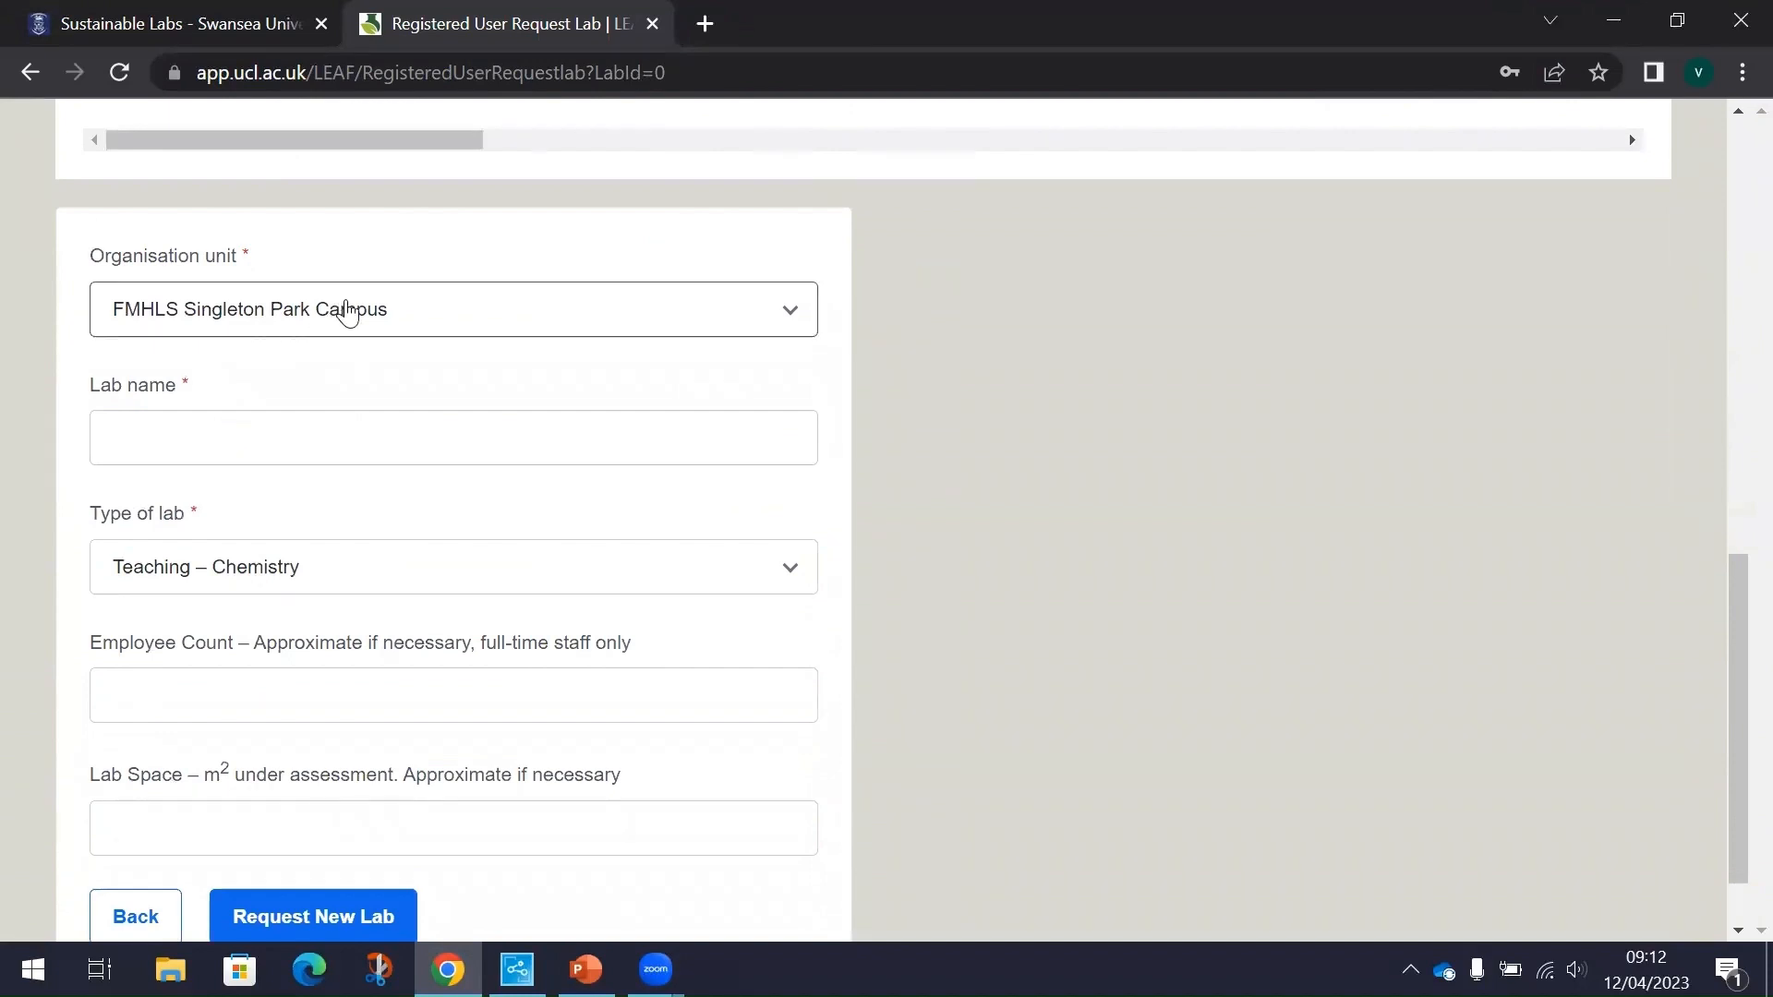
click(462, 313)
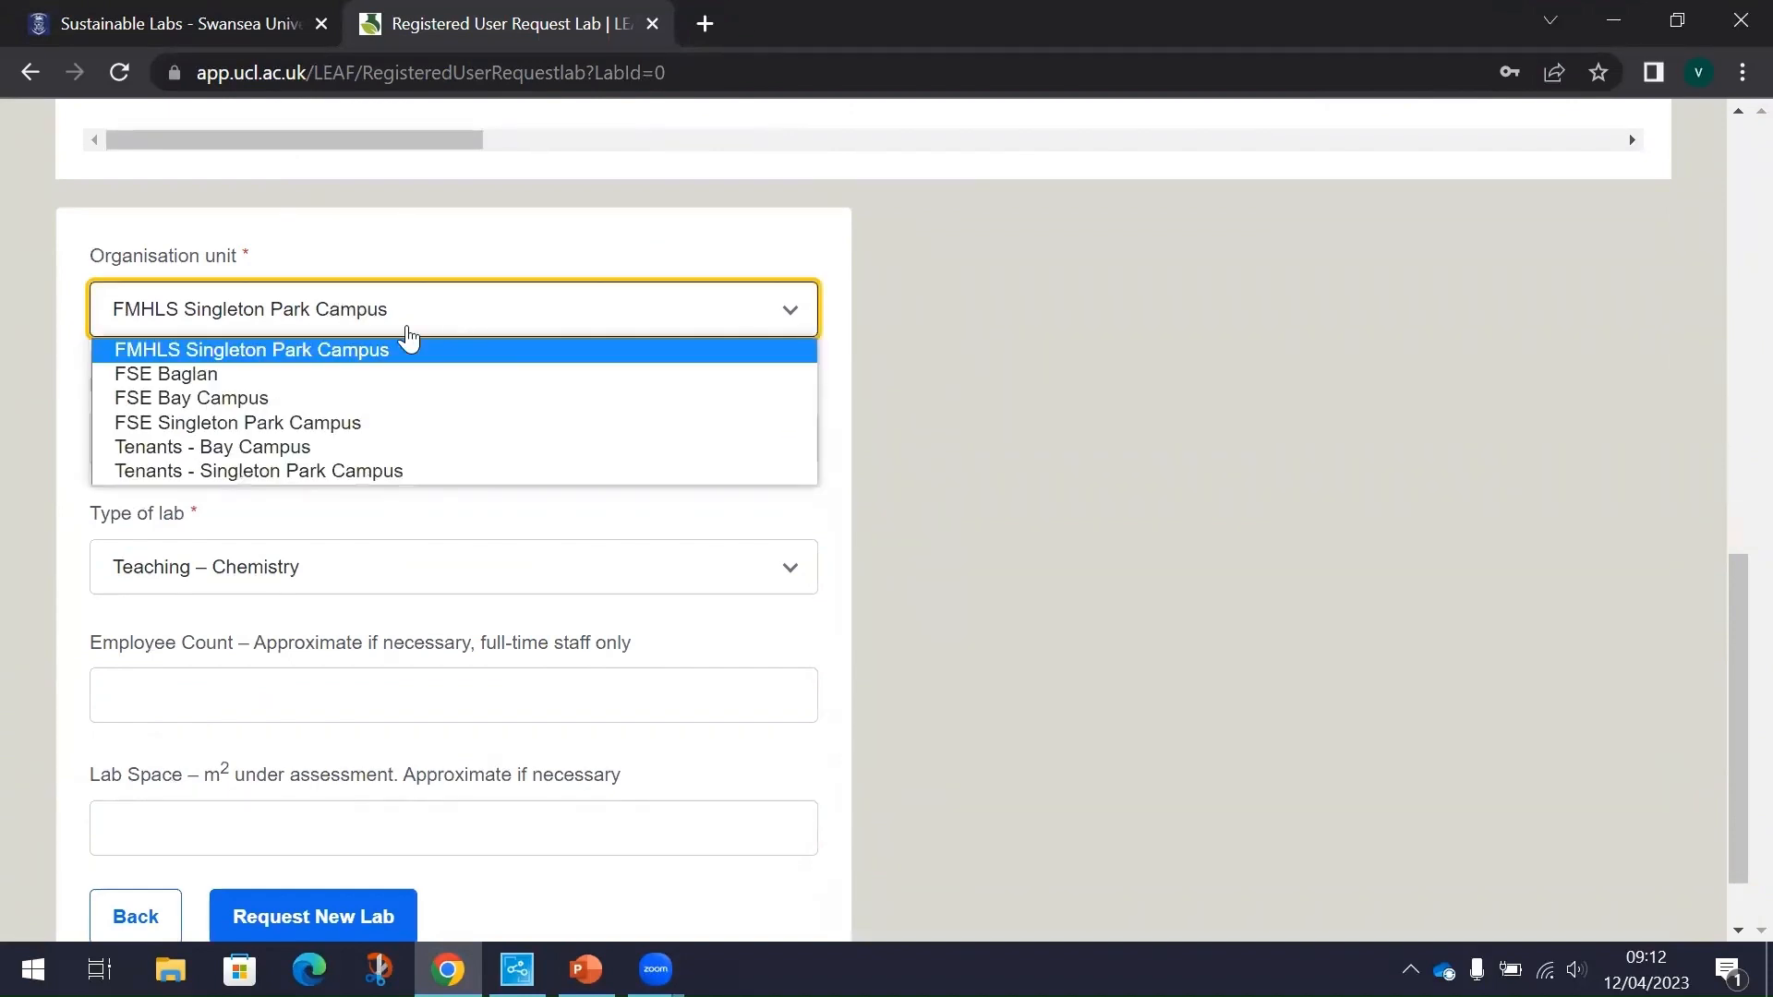
click(154, 360)
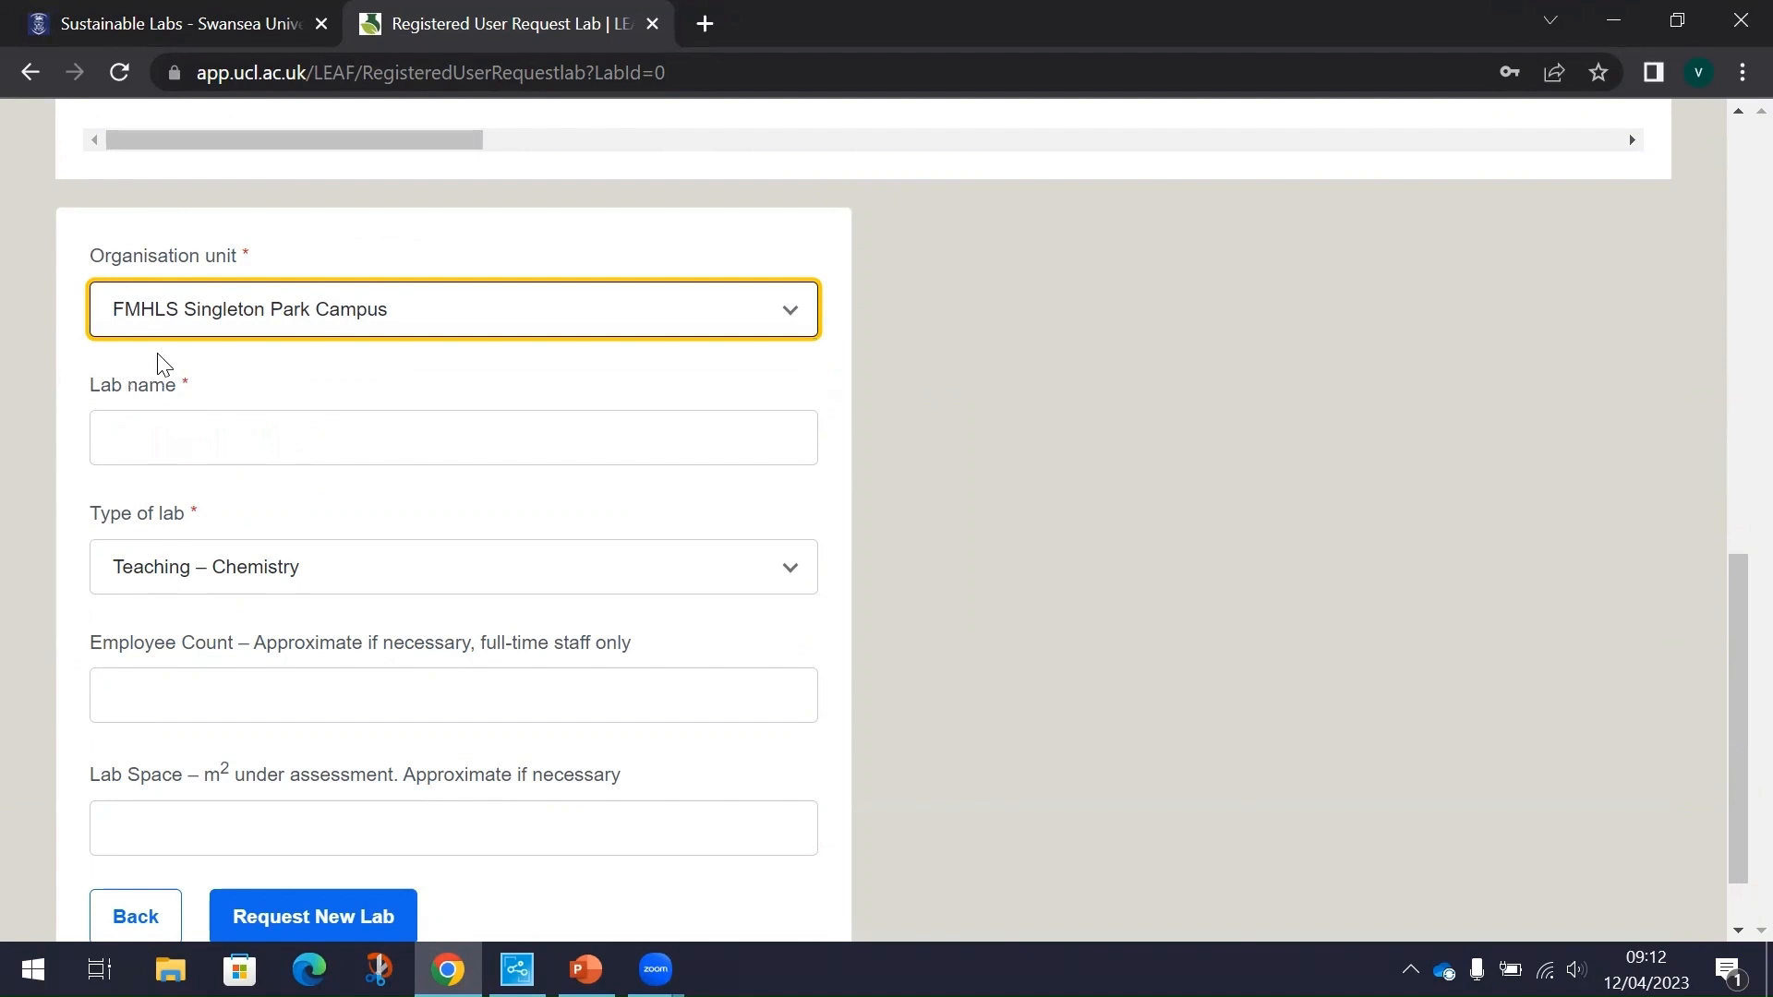
click(241, 443)
click(277, 509)
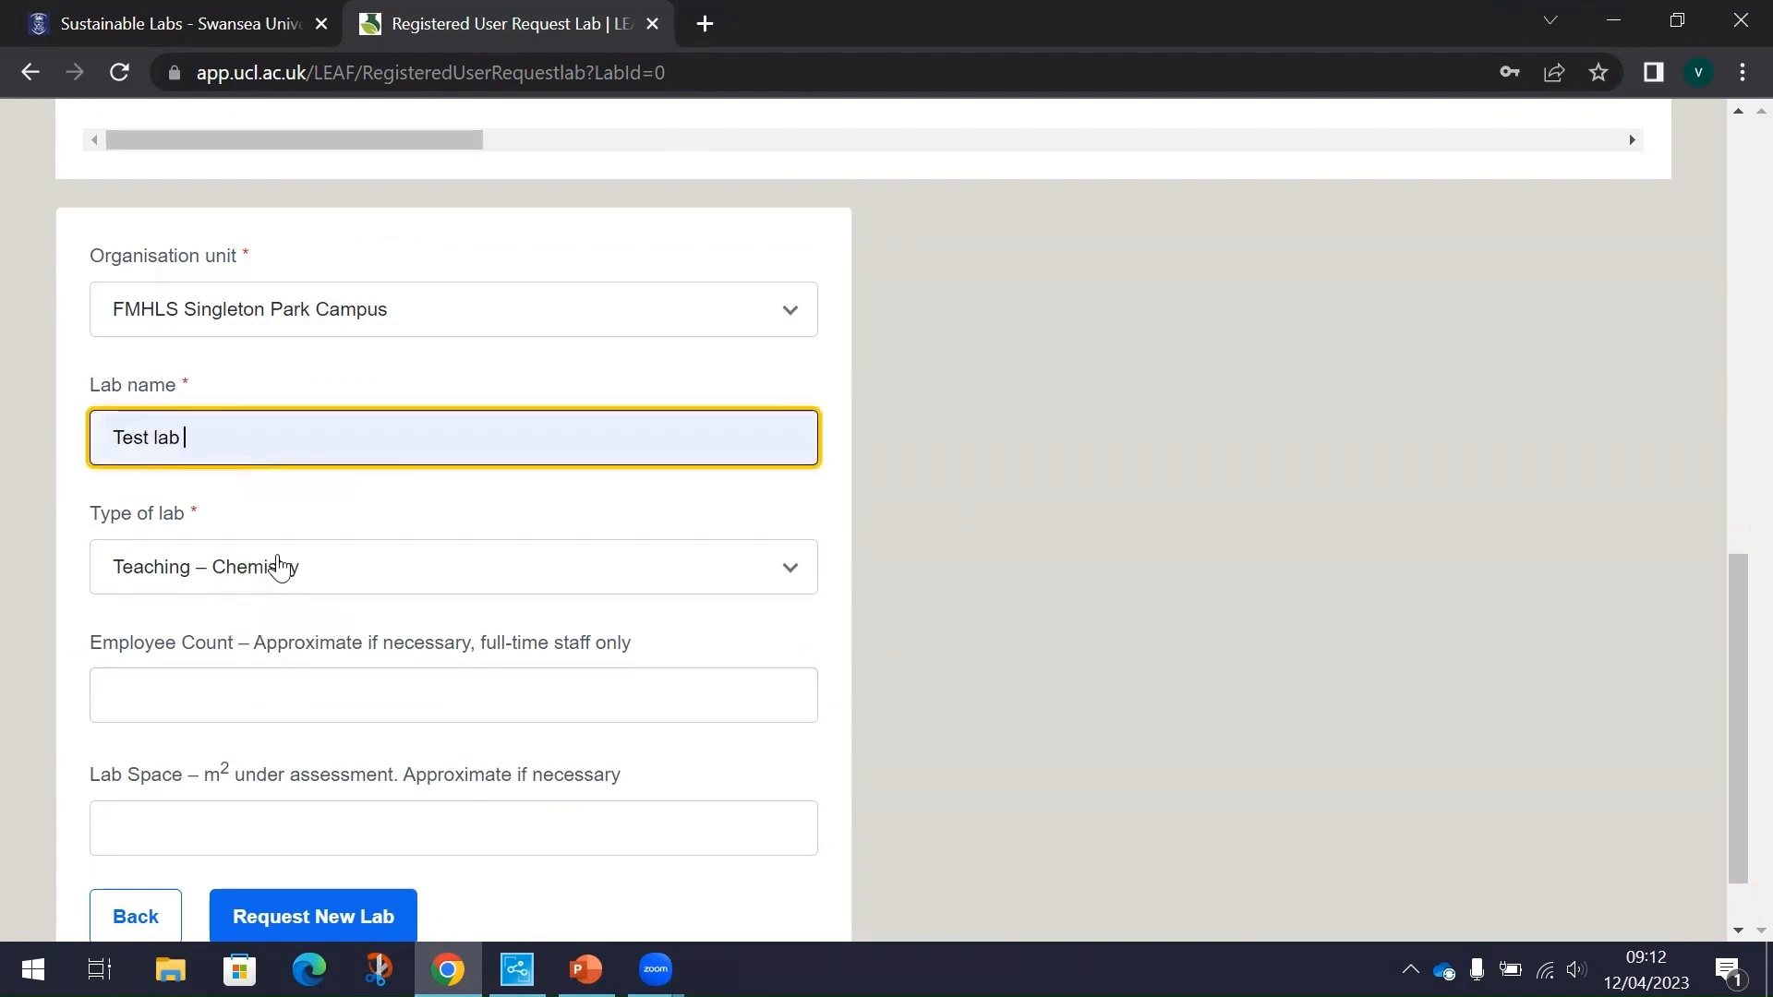
Set the lab type to Research Lab – Medical, employee count to 4 and lab space to 90 m², and submit the new lab request.
click(418, 580)
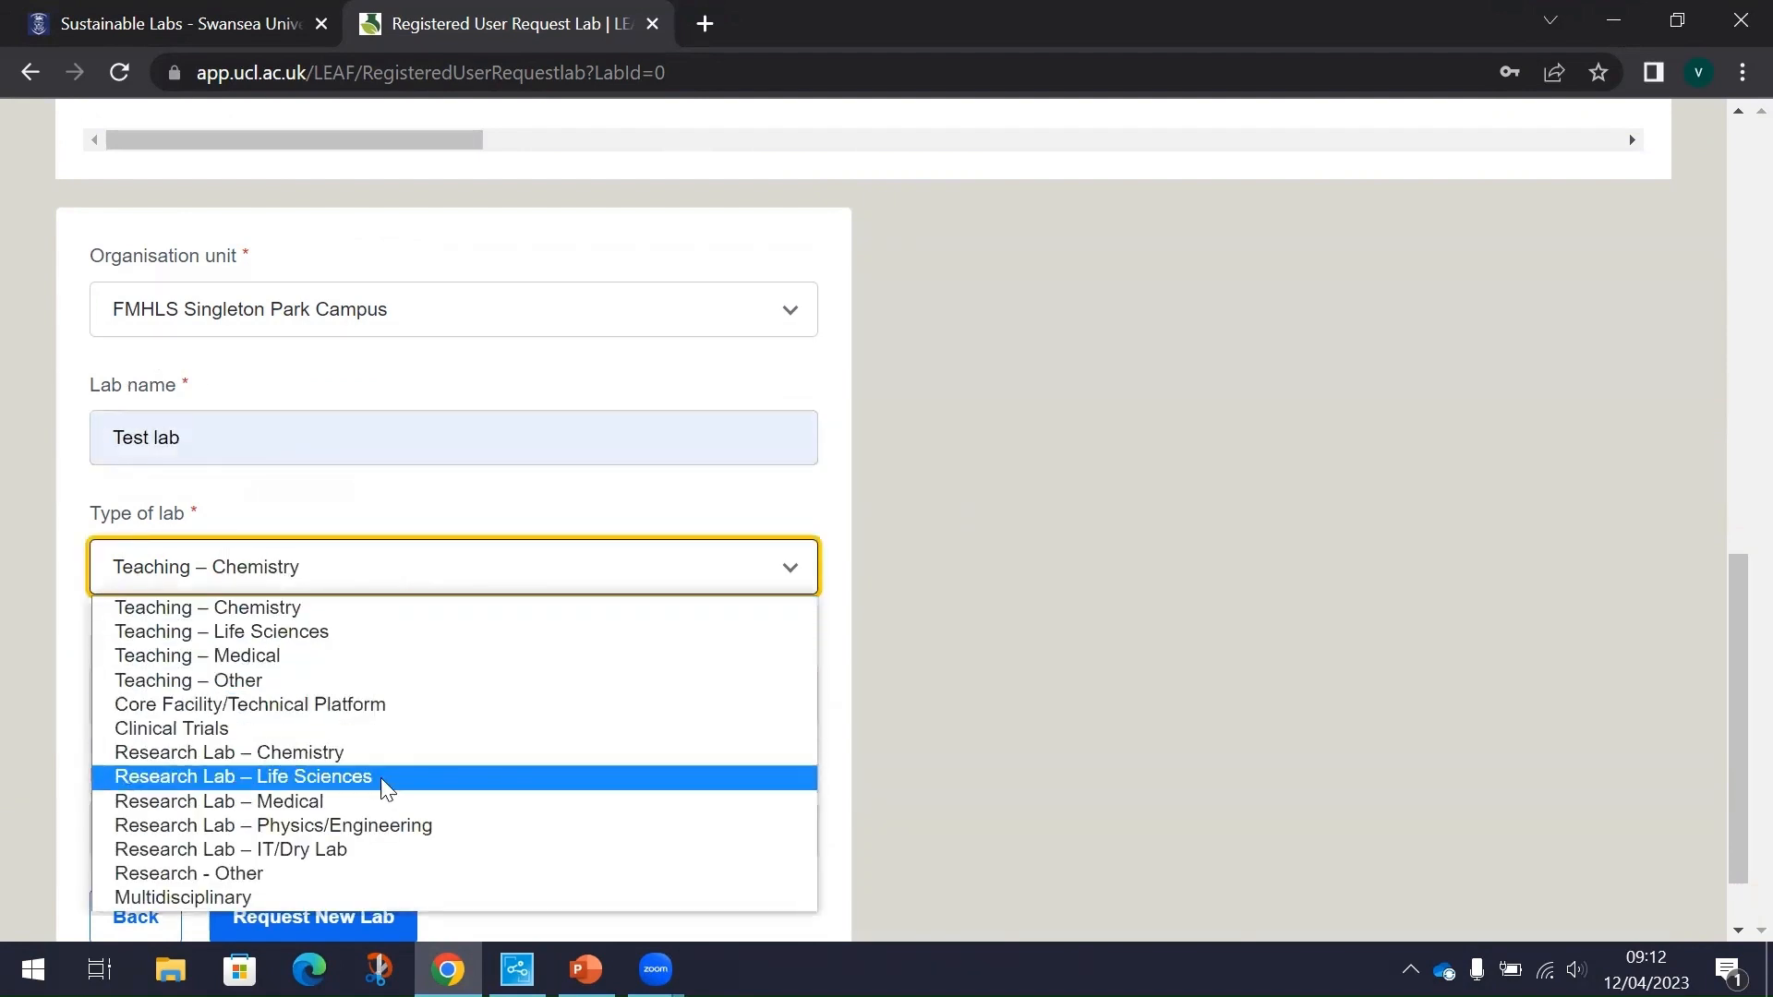
click(208, 812)
click(305, 696)
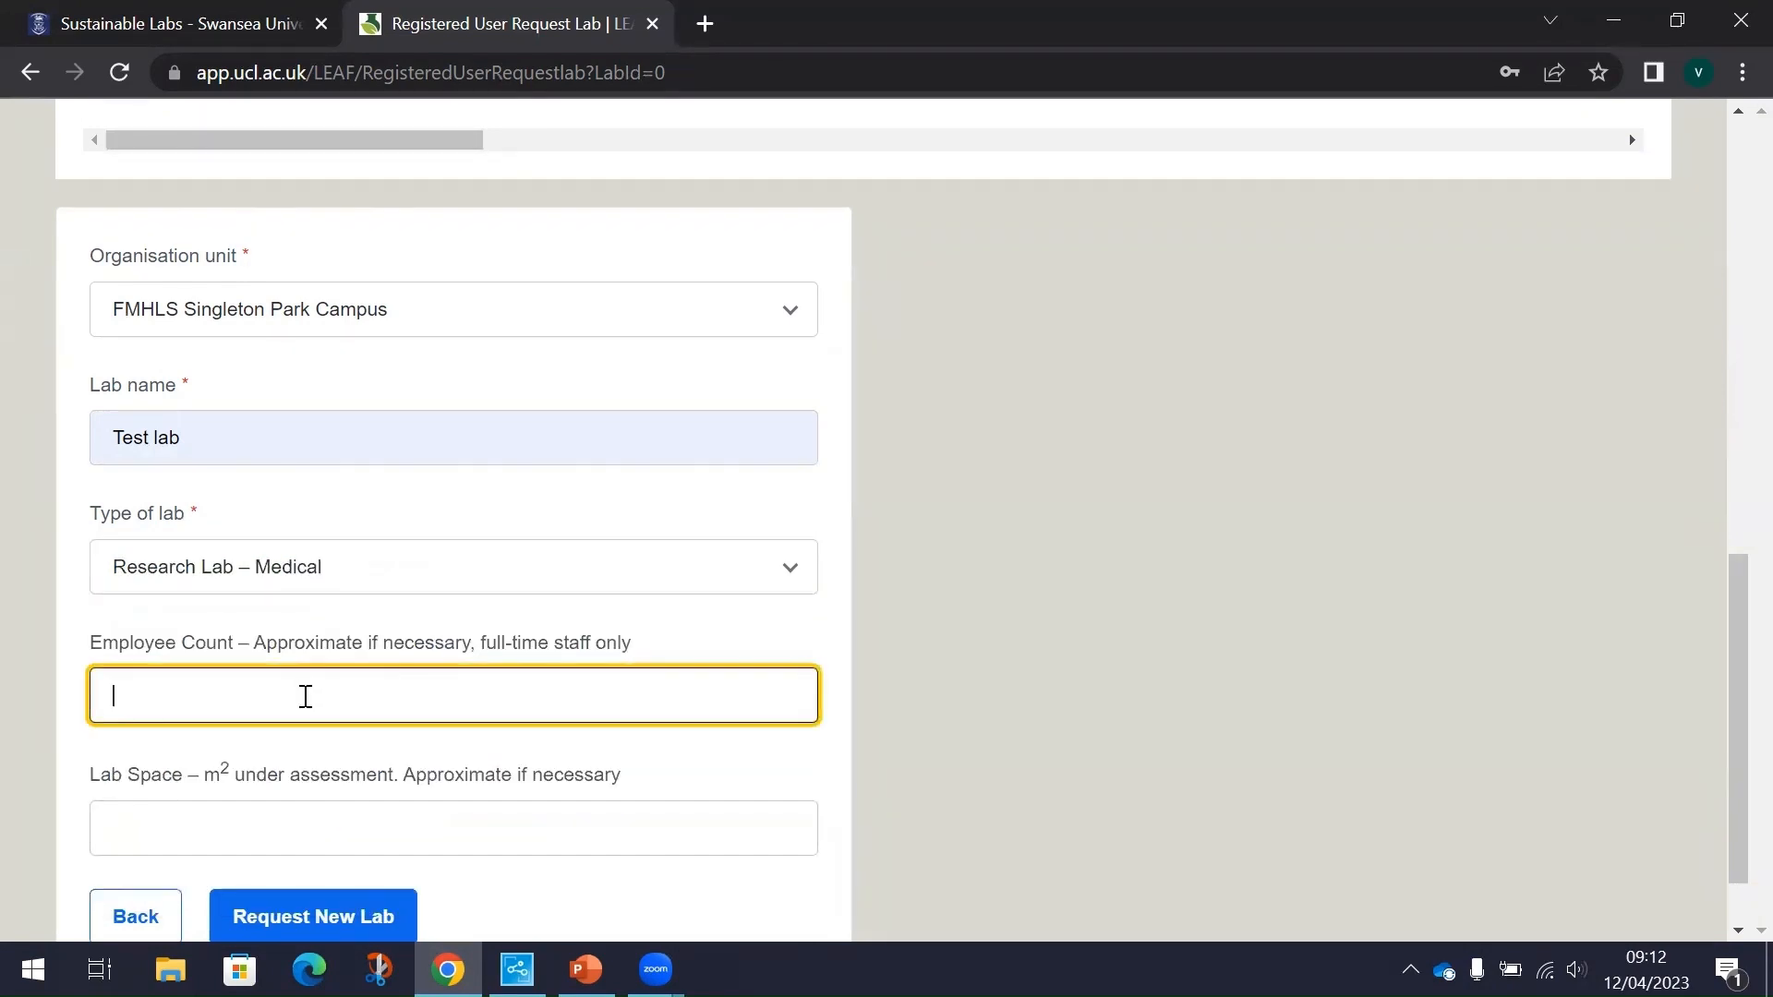
text(4)
click(137, 821)
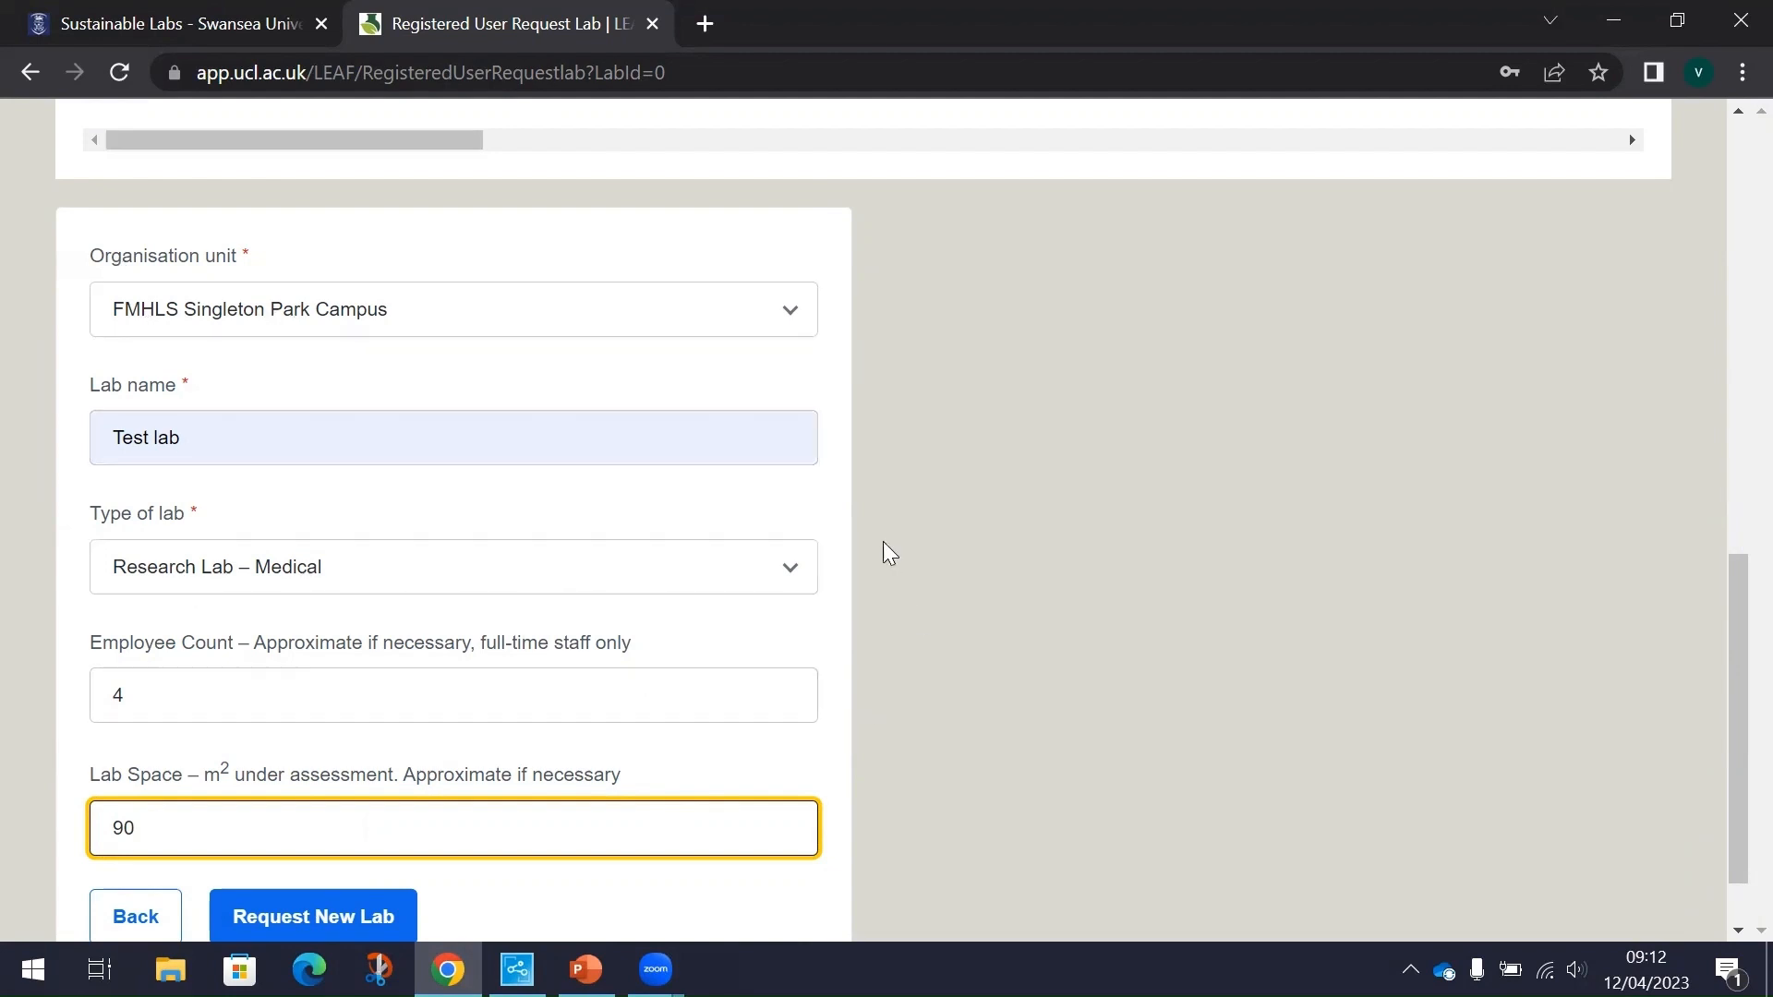
scroll(873, 527, down, 1)
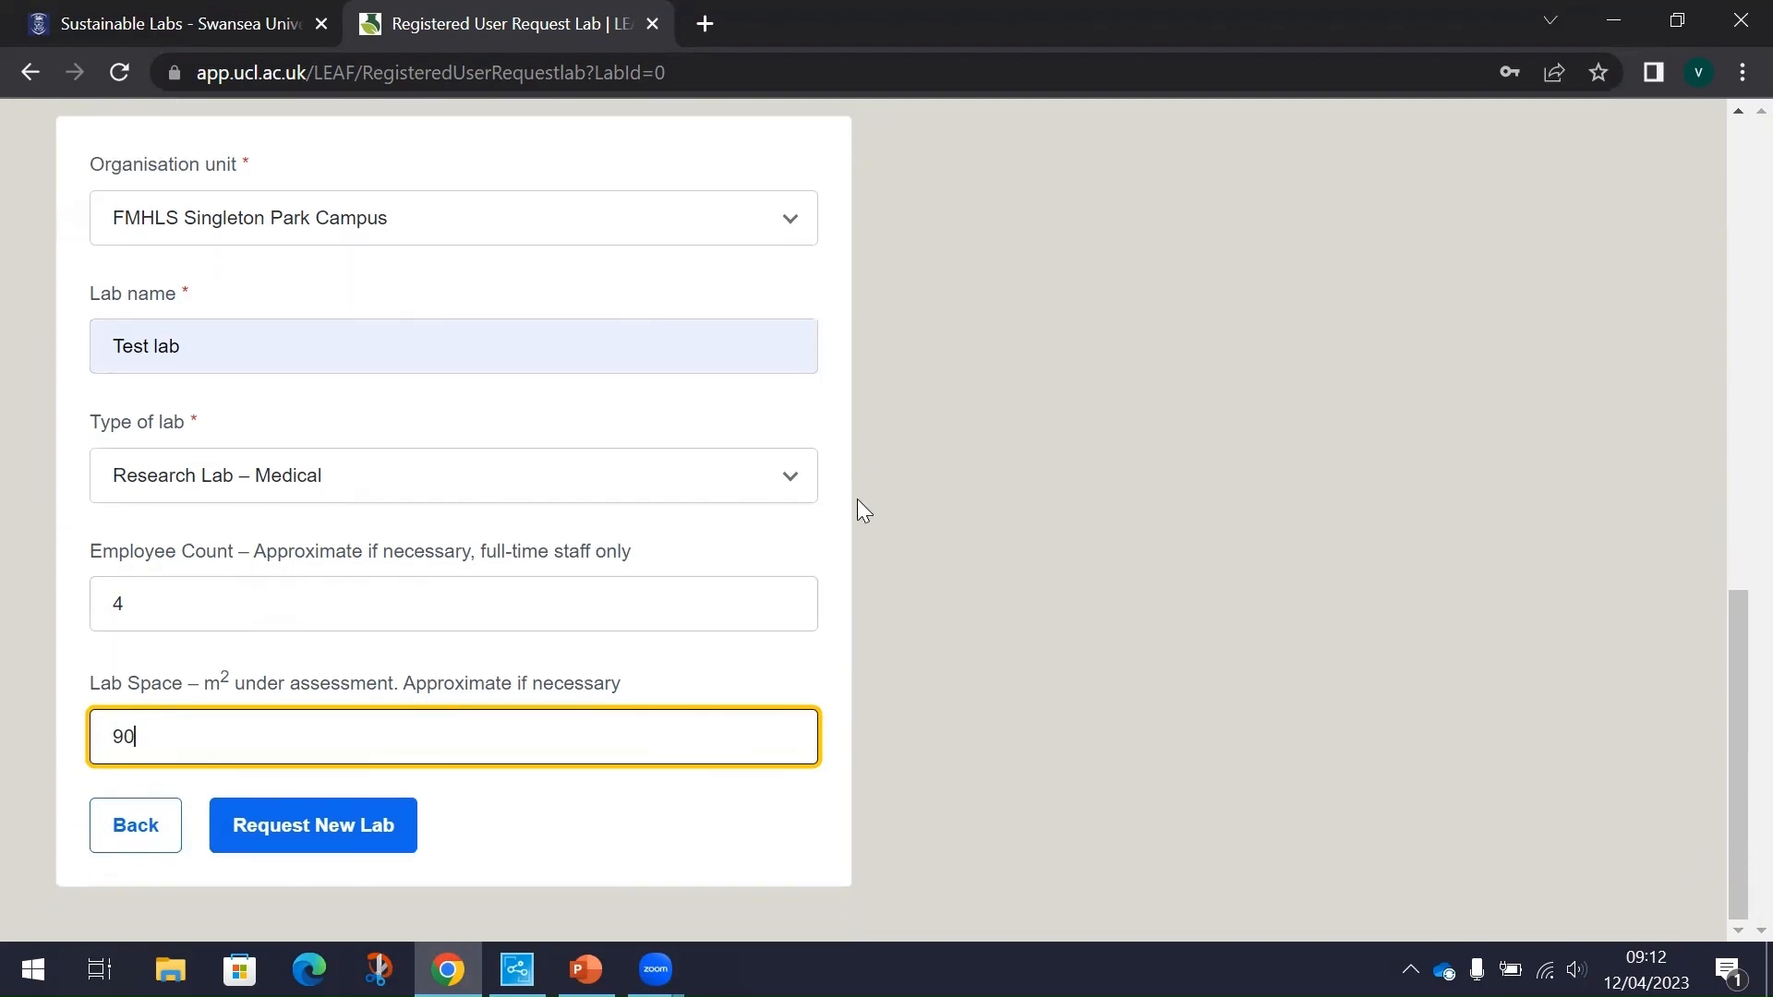
click(323, 831)
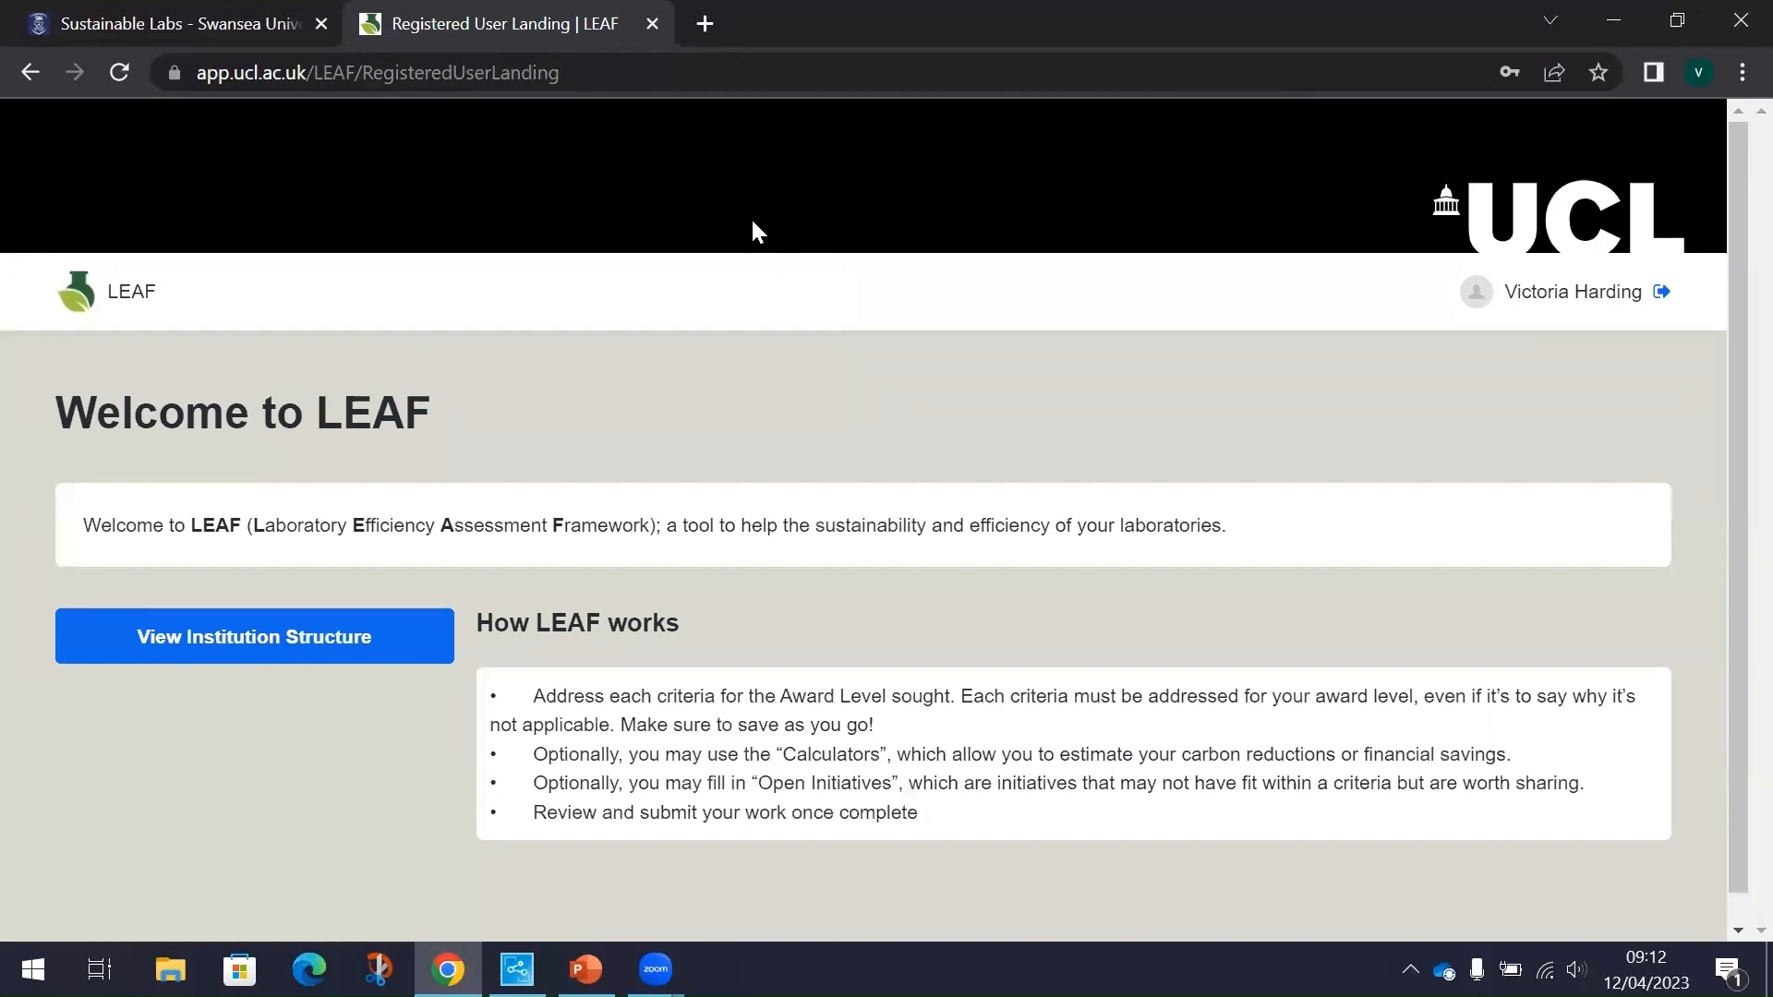
Open the LEAF User Guide from the Test lab landing page, look through it and return to the landing page.
scroll(871, 513, down, 1)
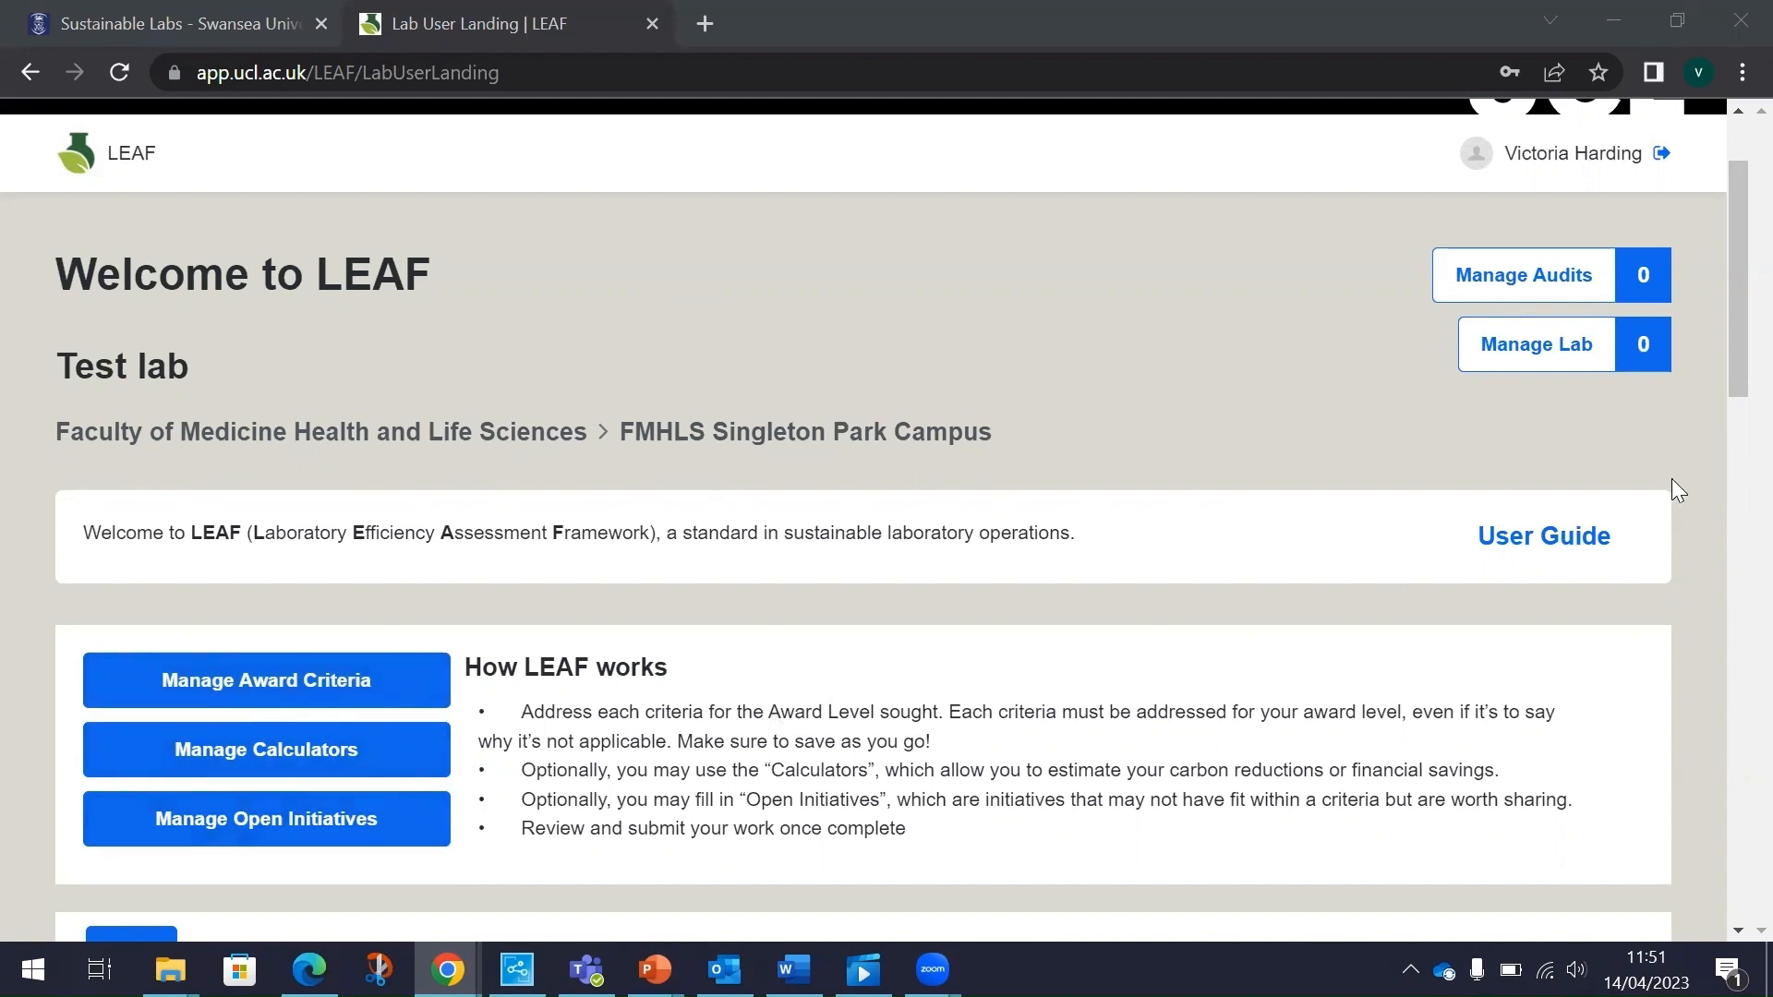
click(1521, 543)
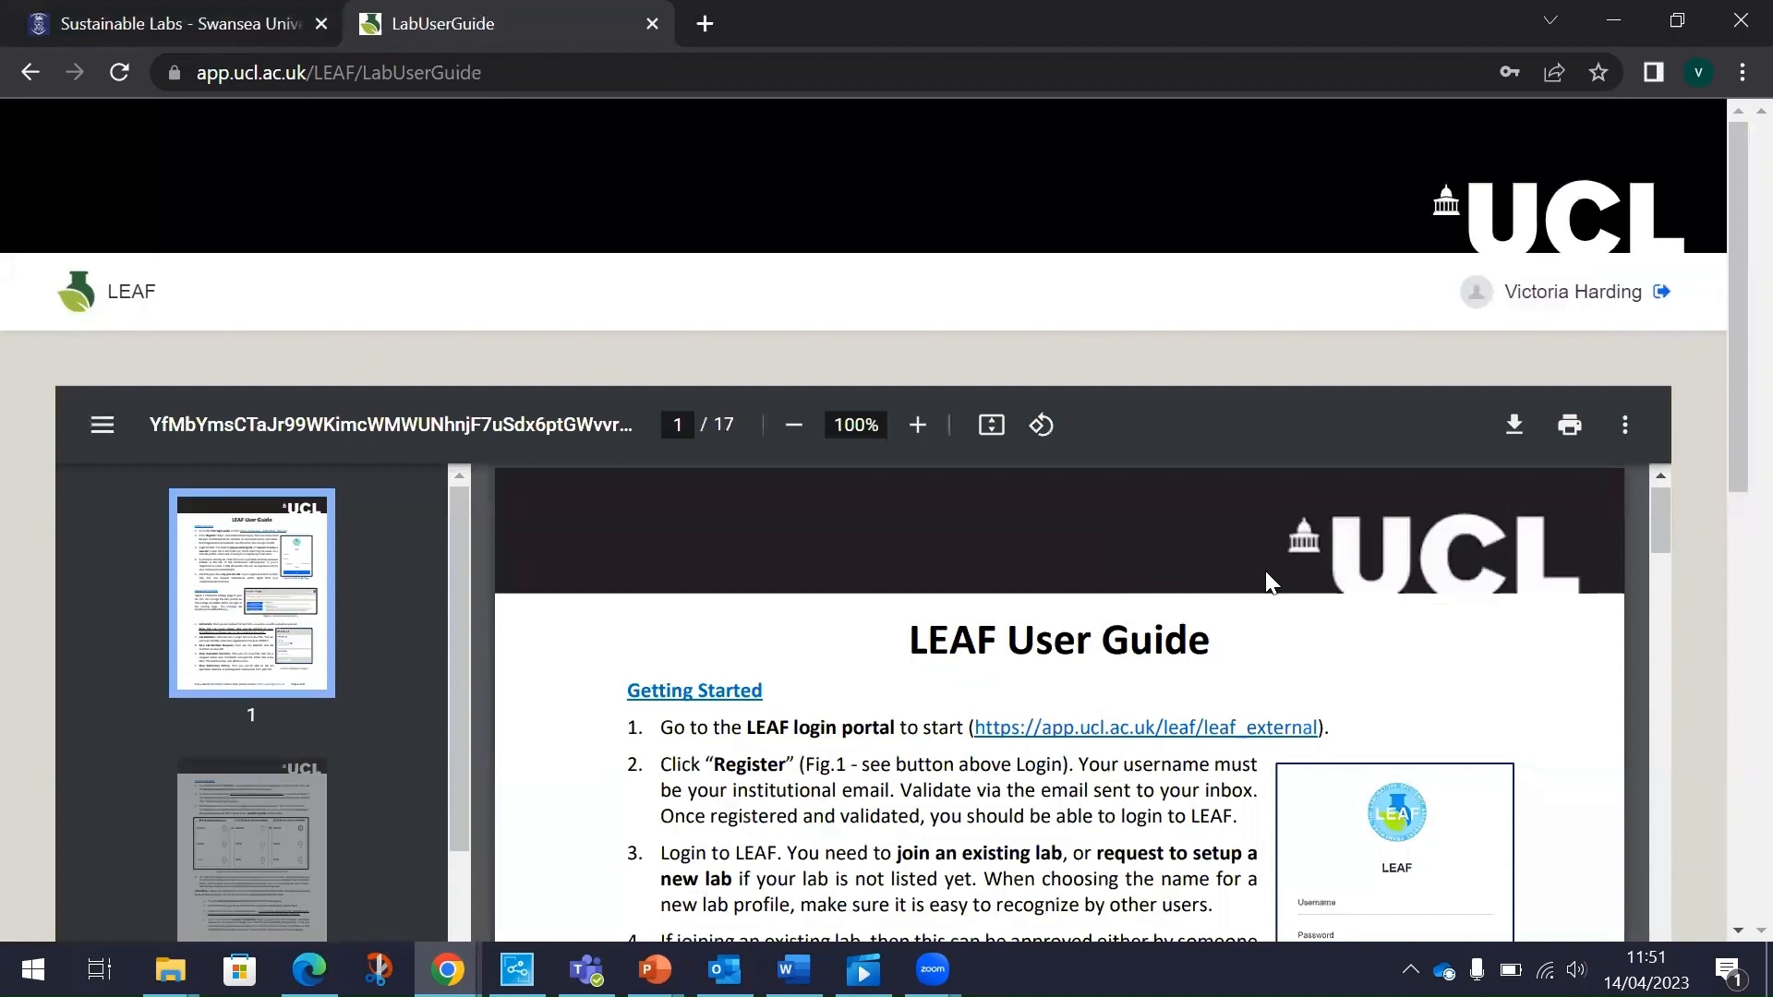
scroll(1265, 572, down, 5)
click(31, 74)
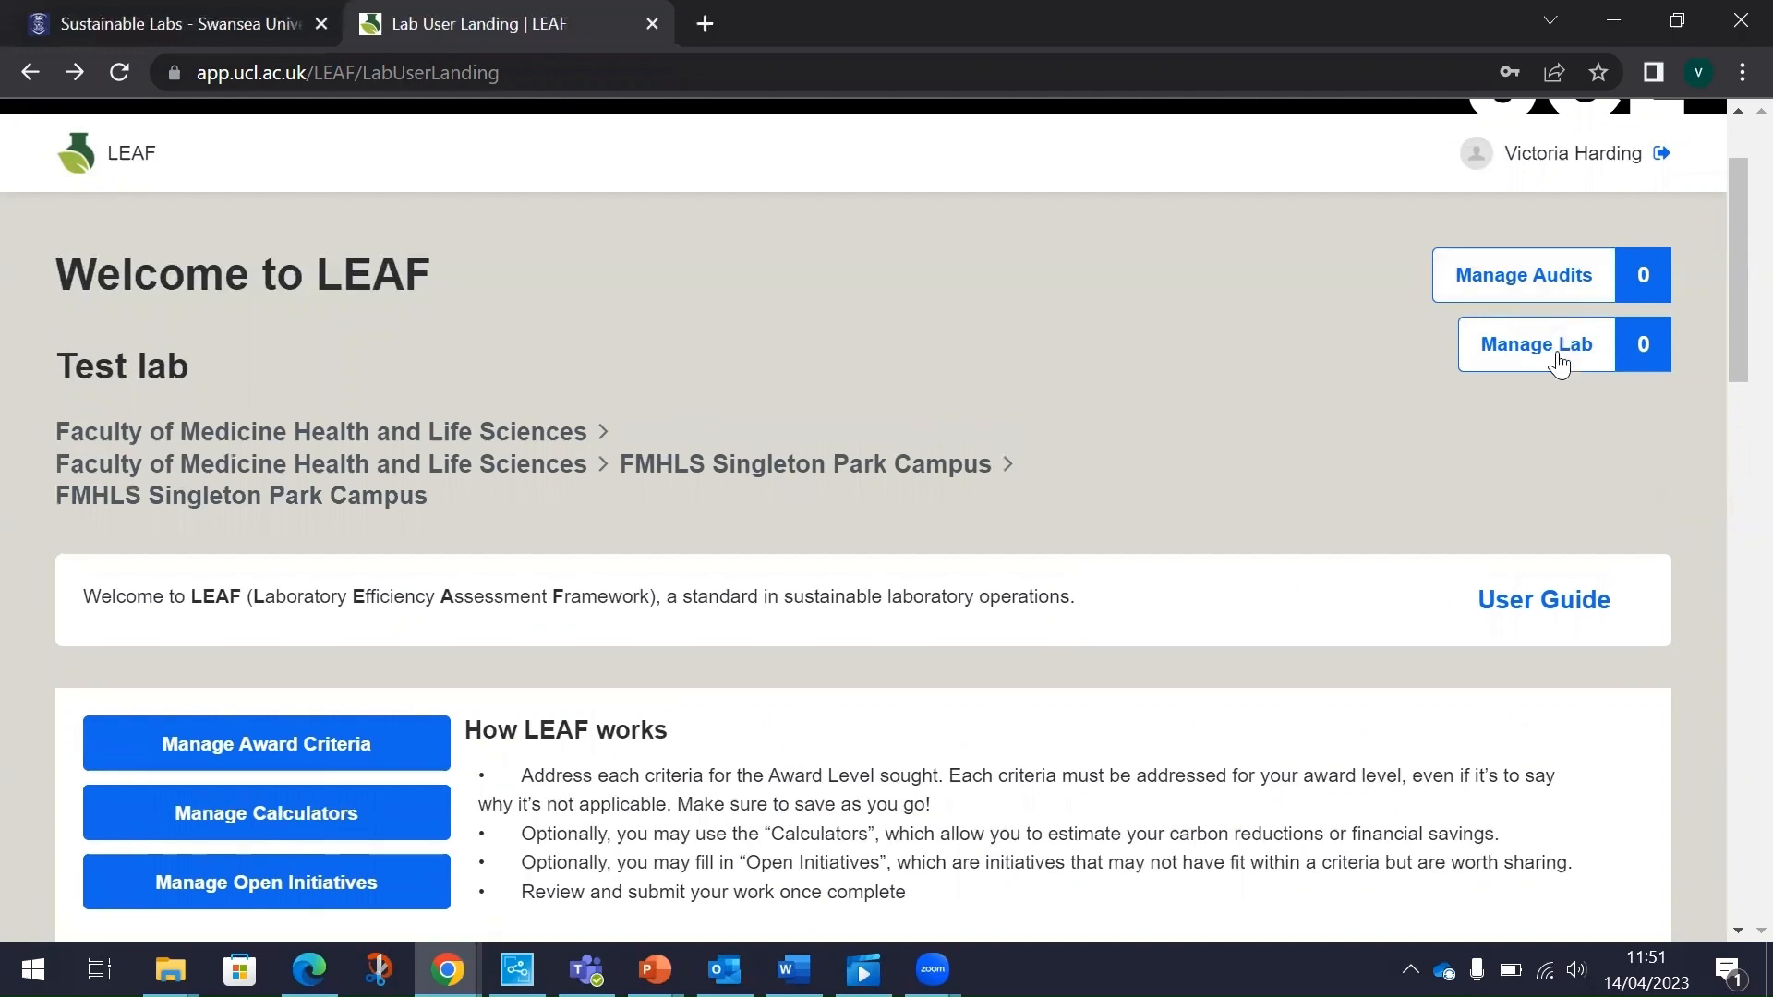
Review Test lab's details in lab management and open its list of lab members.
click(1560, 358)
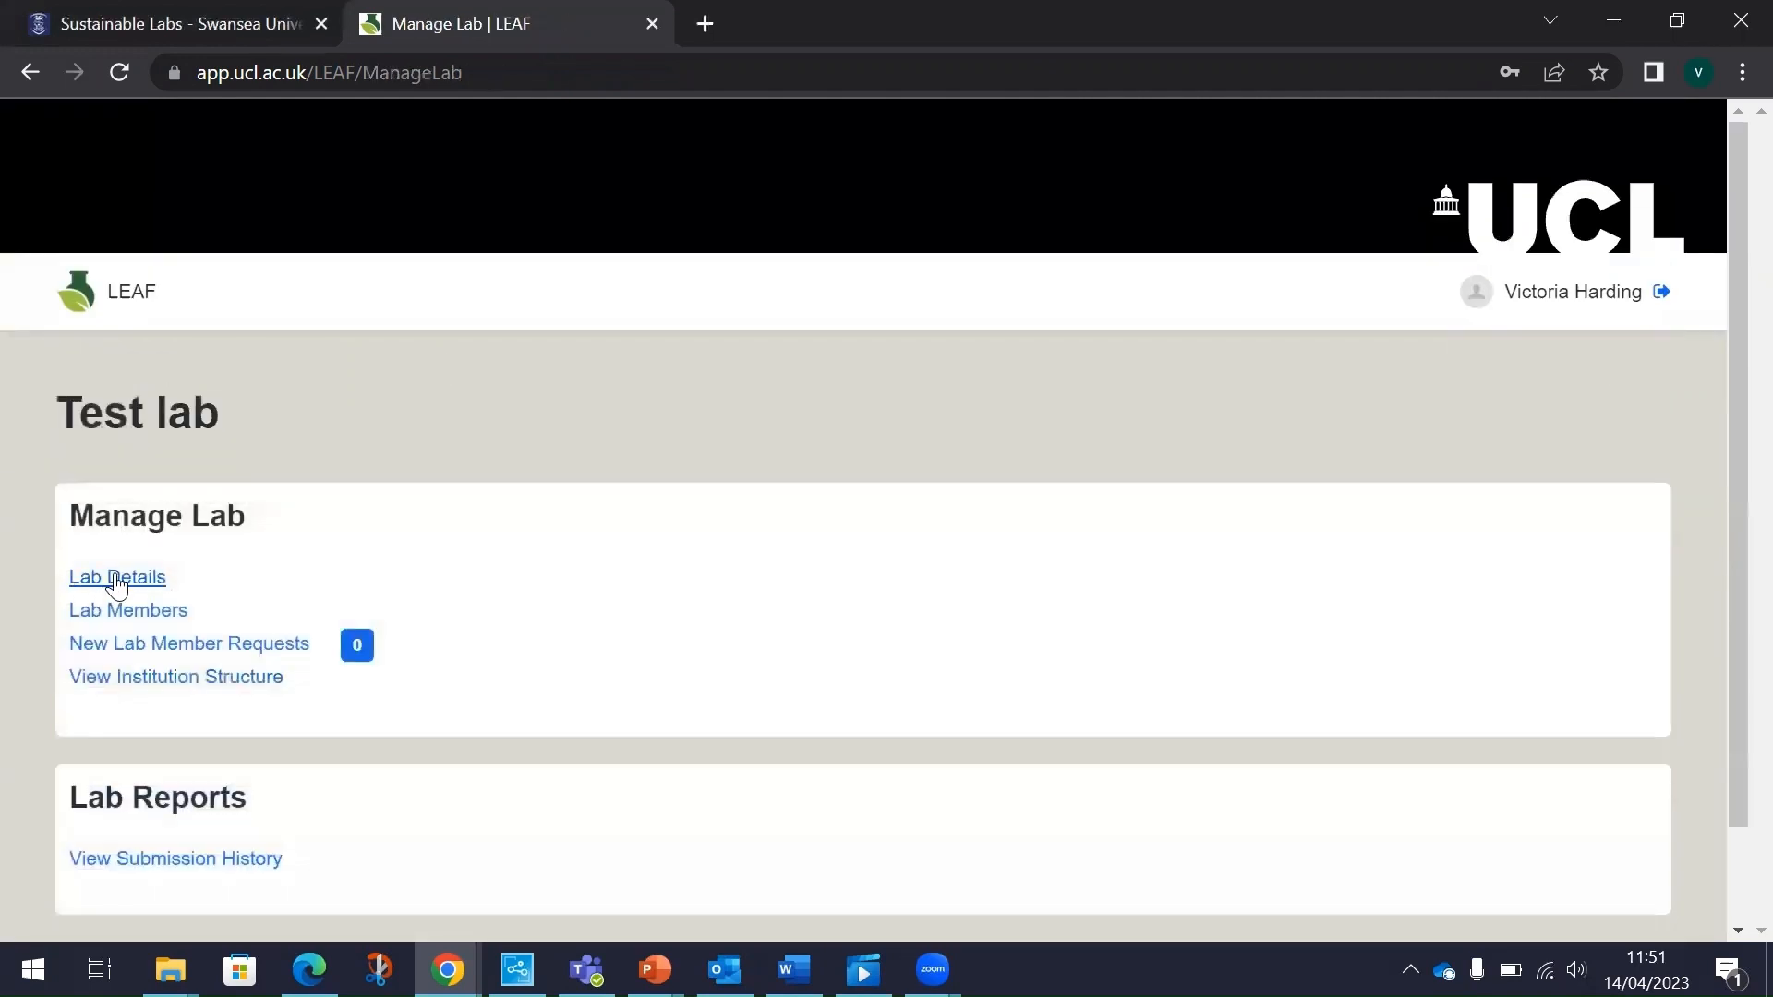
click(117, 579)
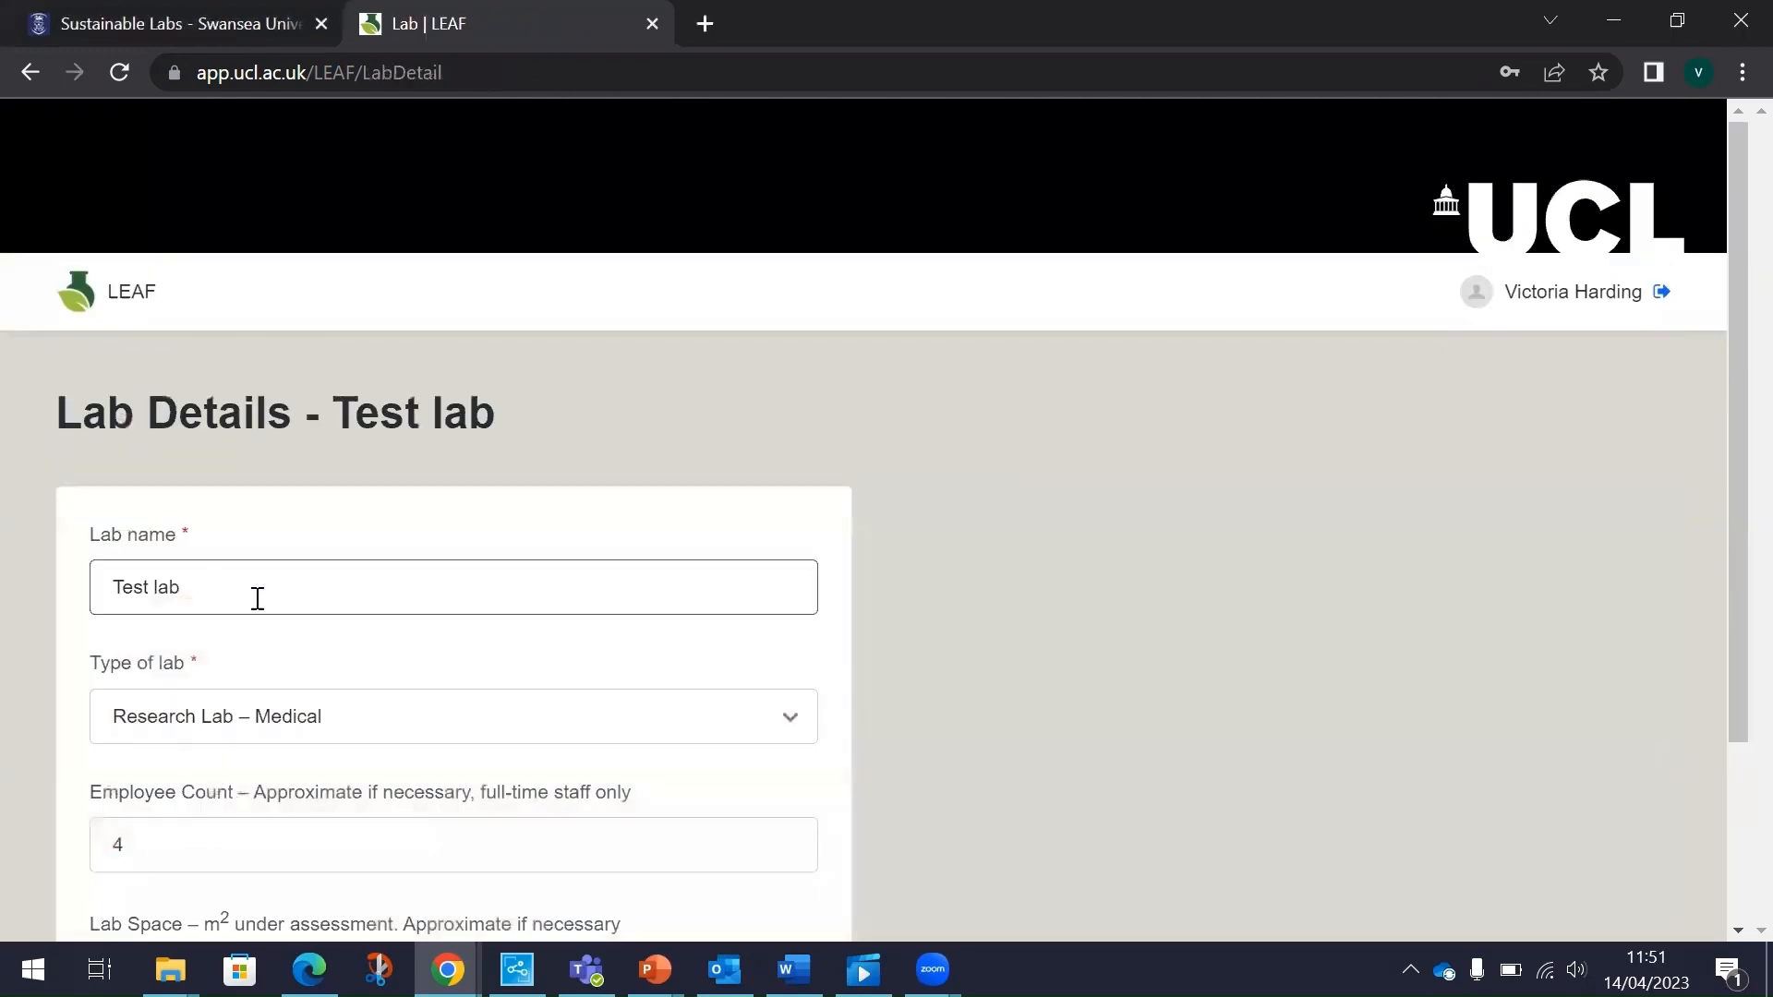
scroll(475, 734, down, 3)
click(133, 832)
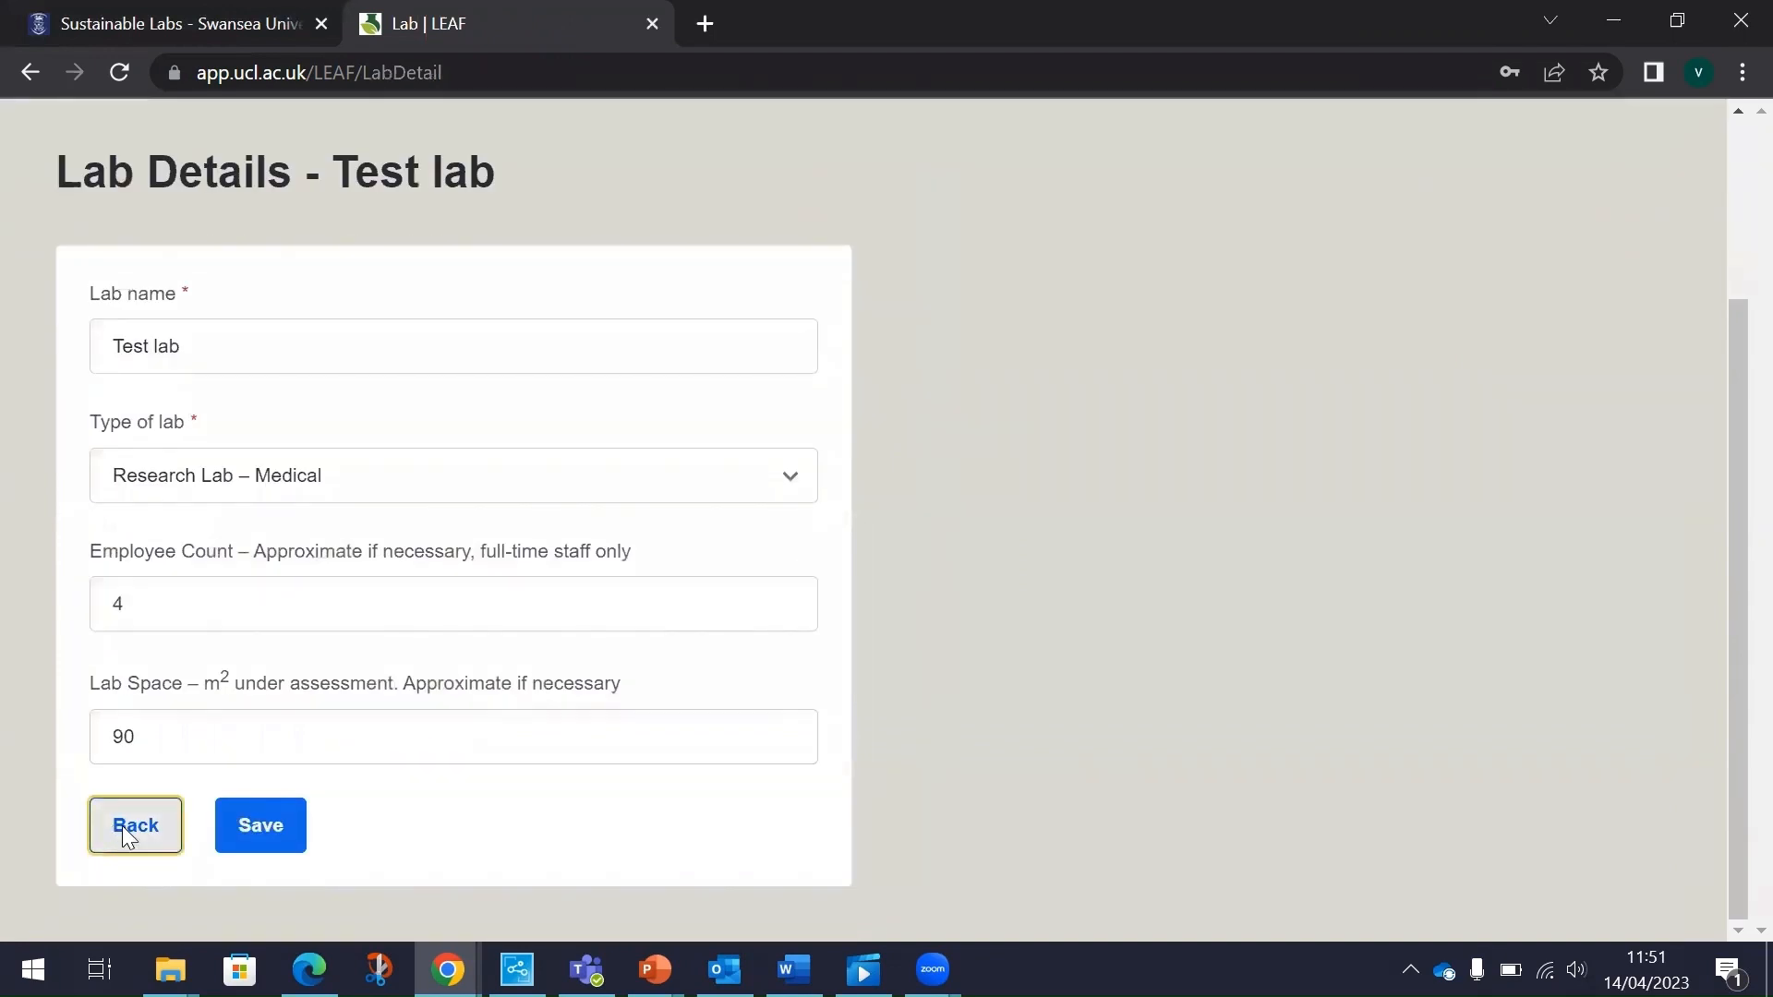
click(124, 611)
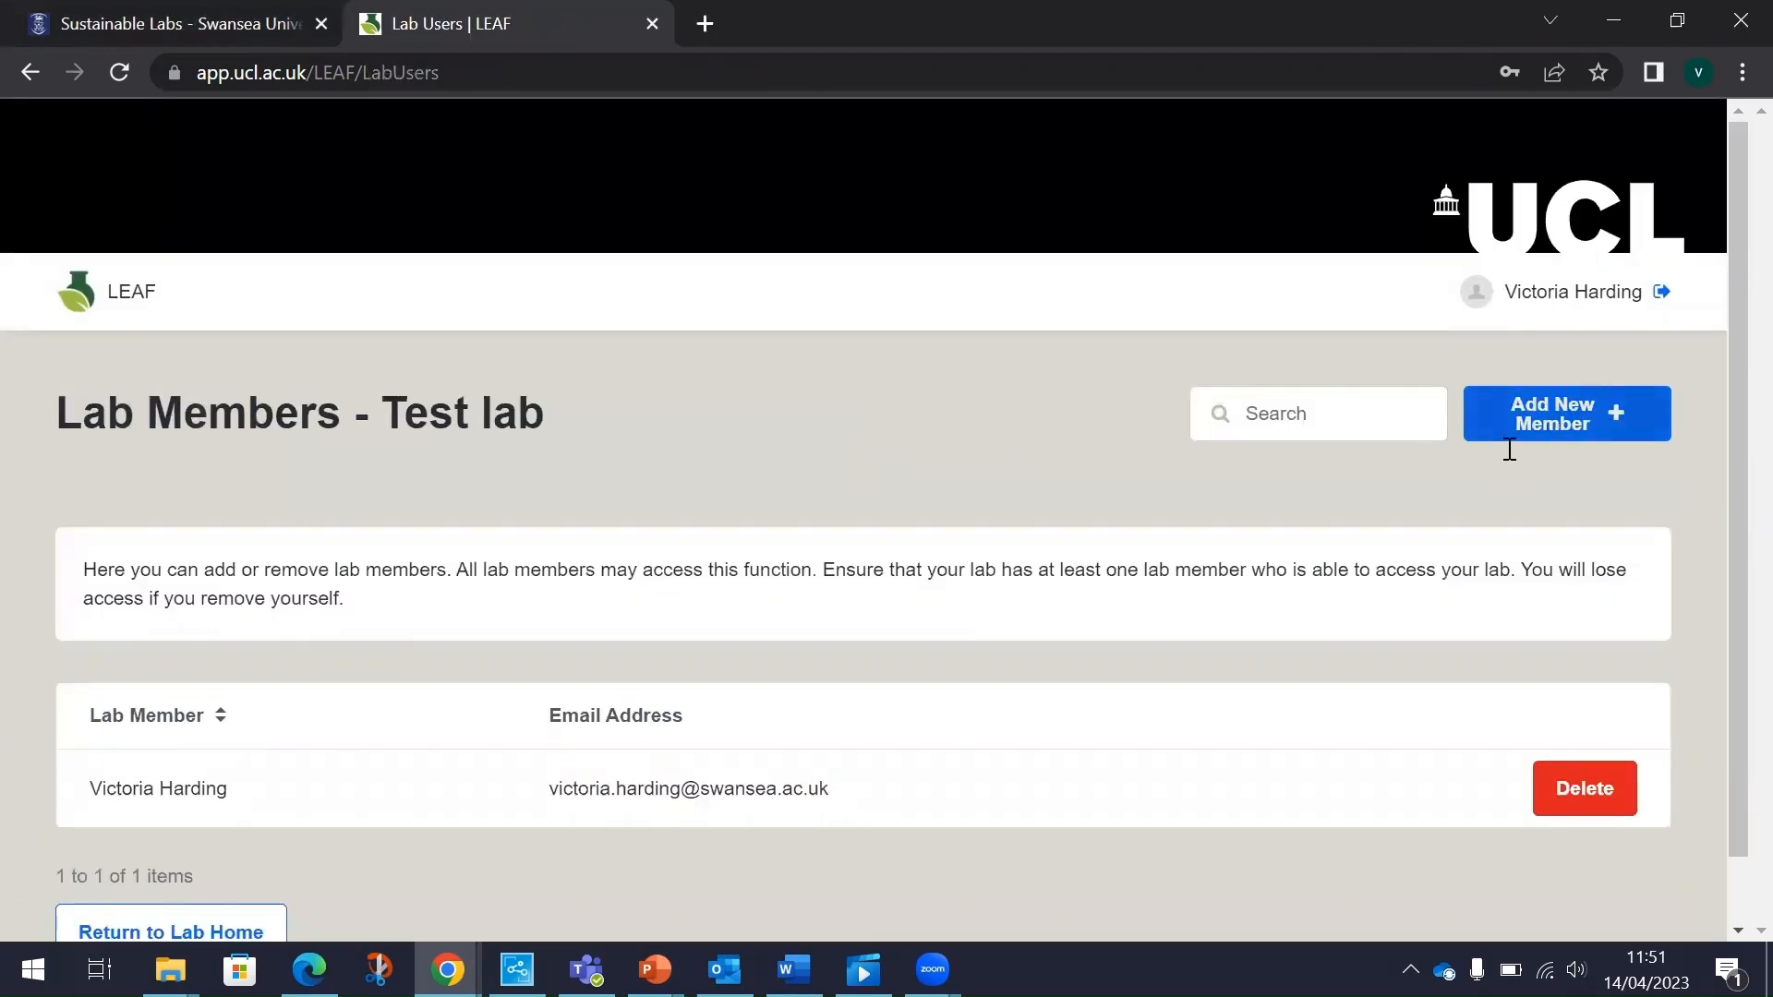
Leave the lab members list for the LEAF home page, check the lab's pending audits and return to the home page.
click(137, 919)
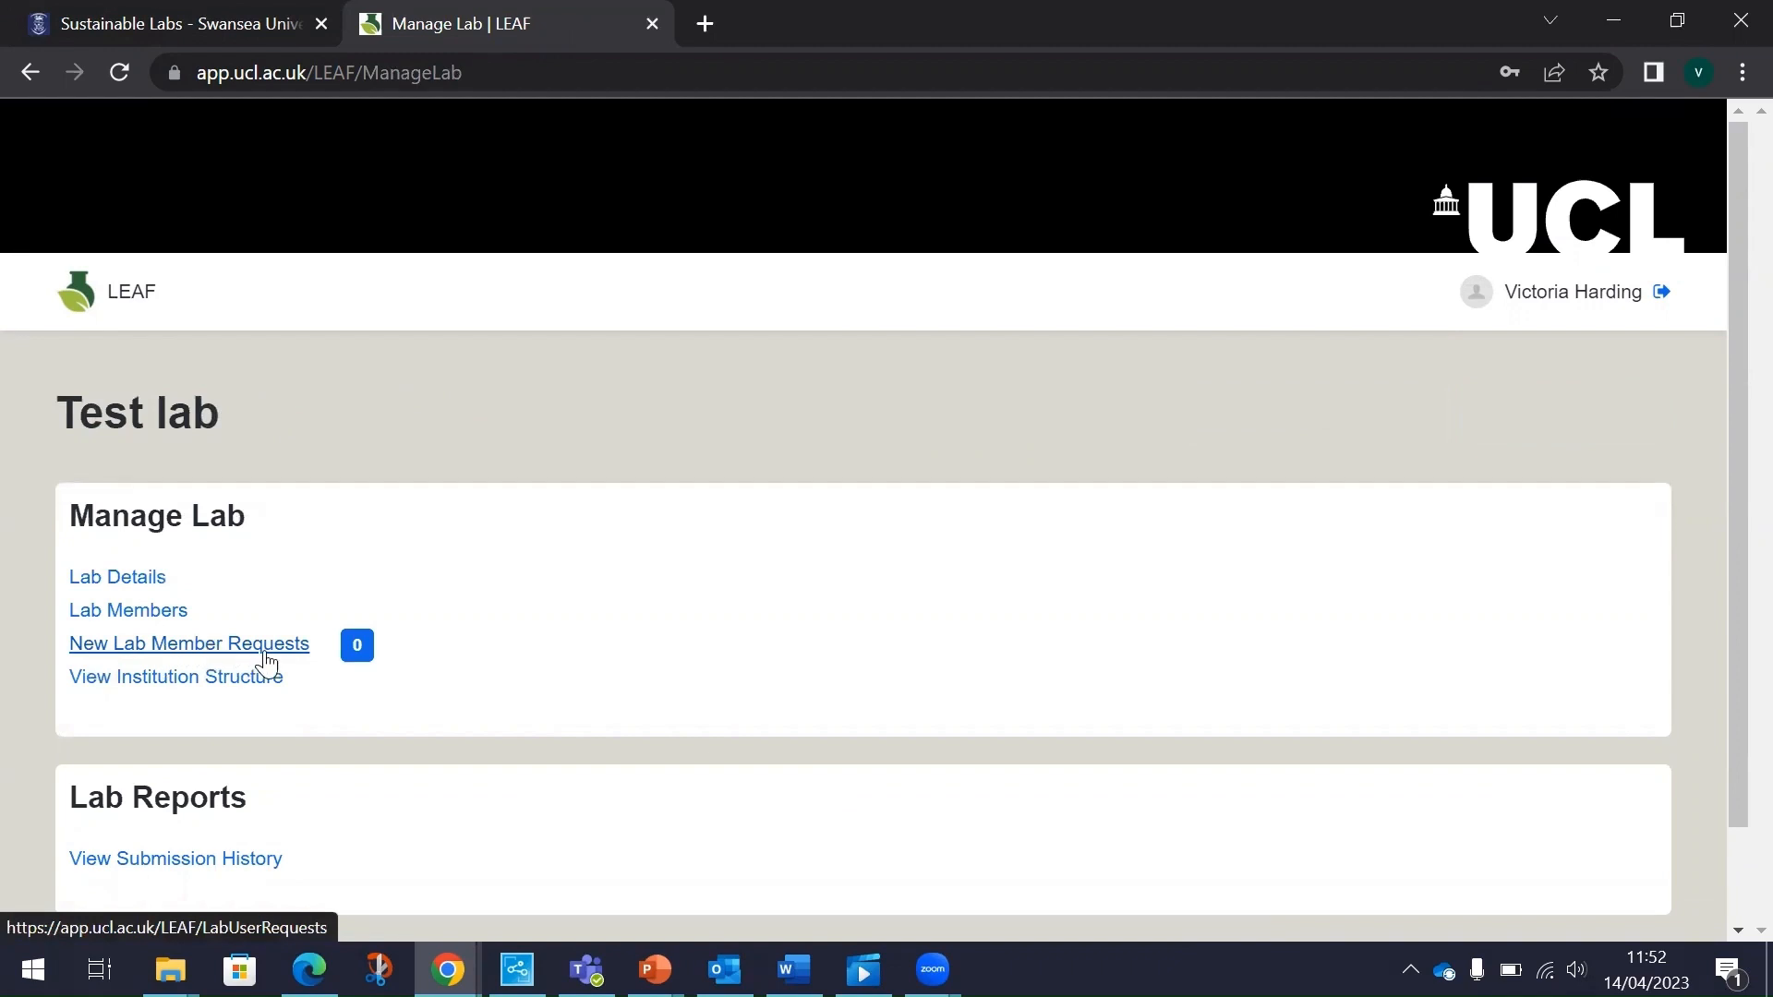
scroll(423, 702, down, 1)
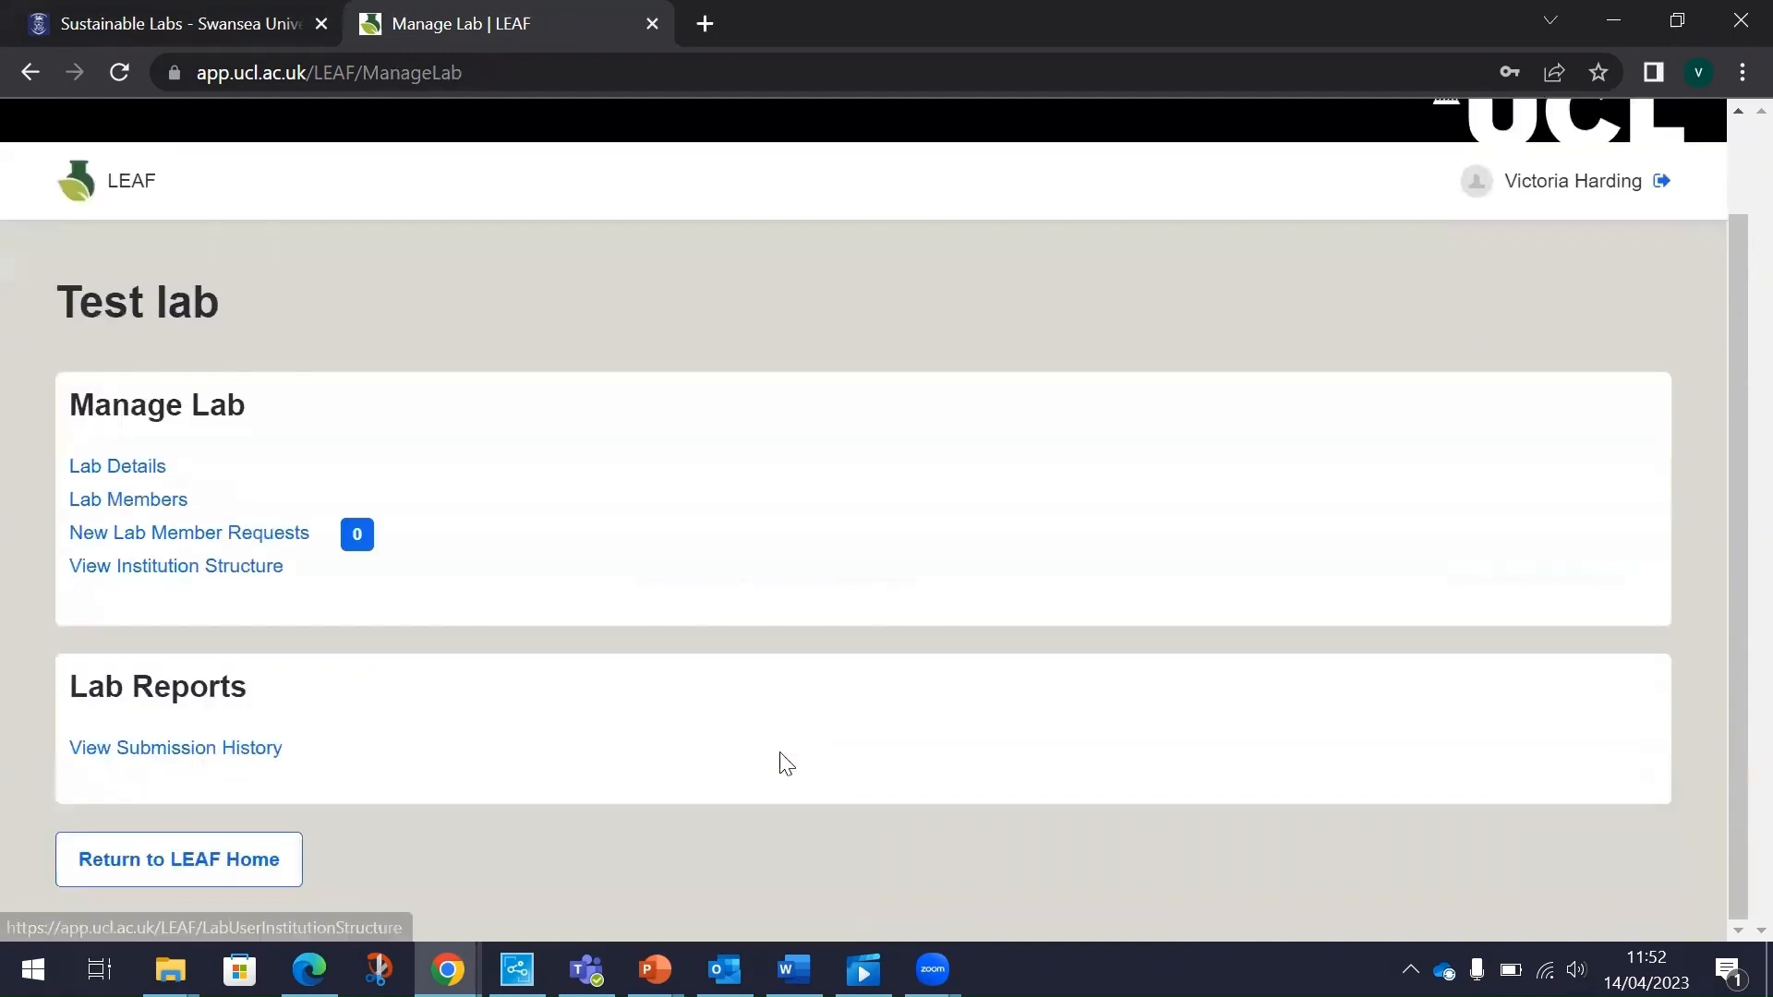
click(191, 864)
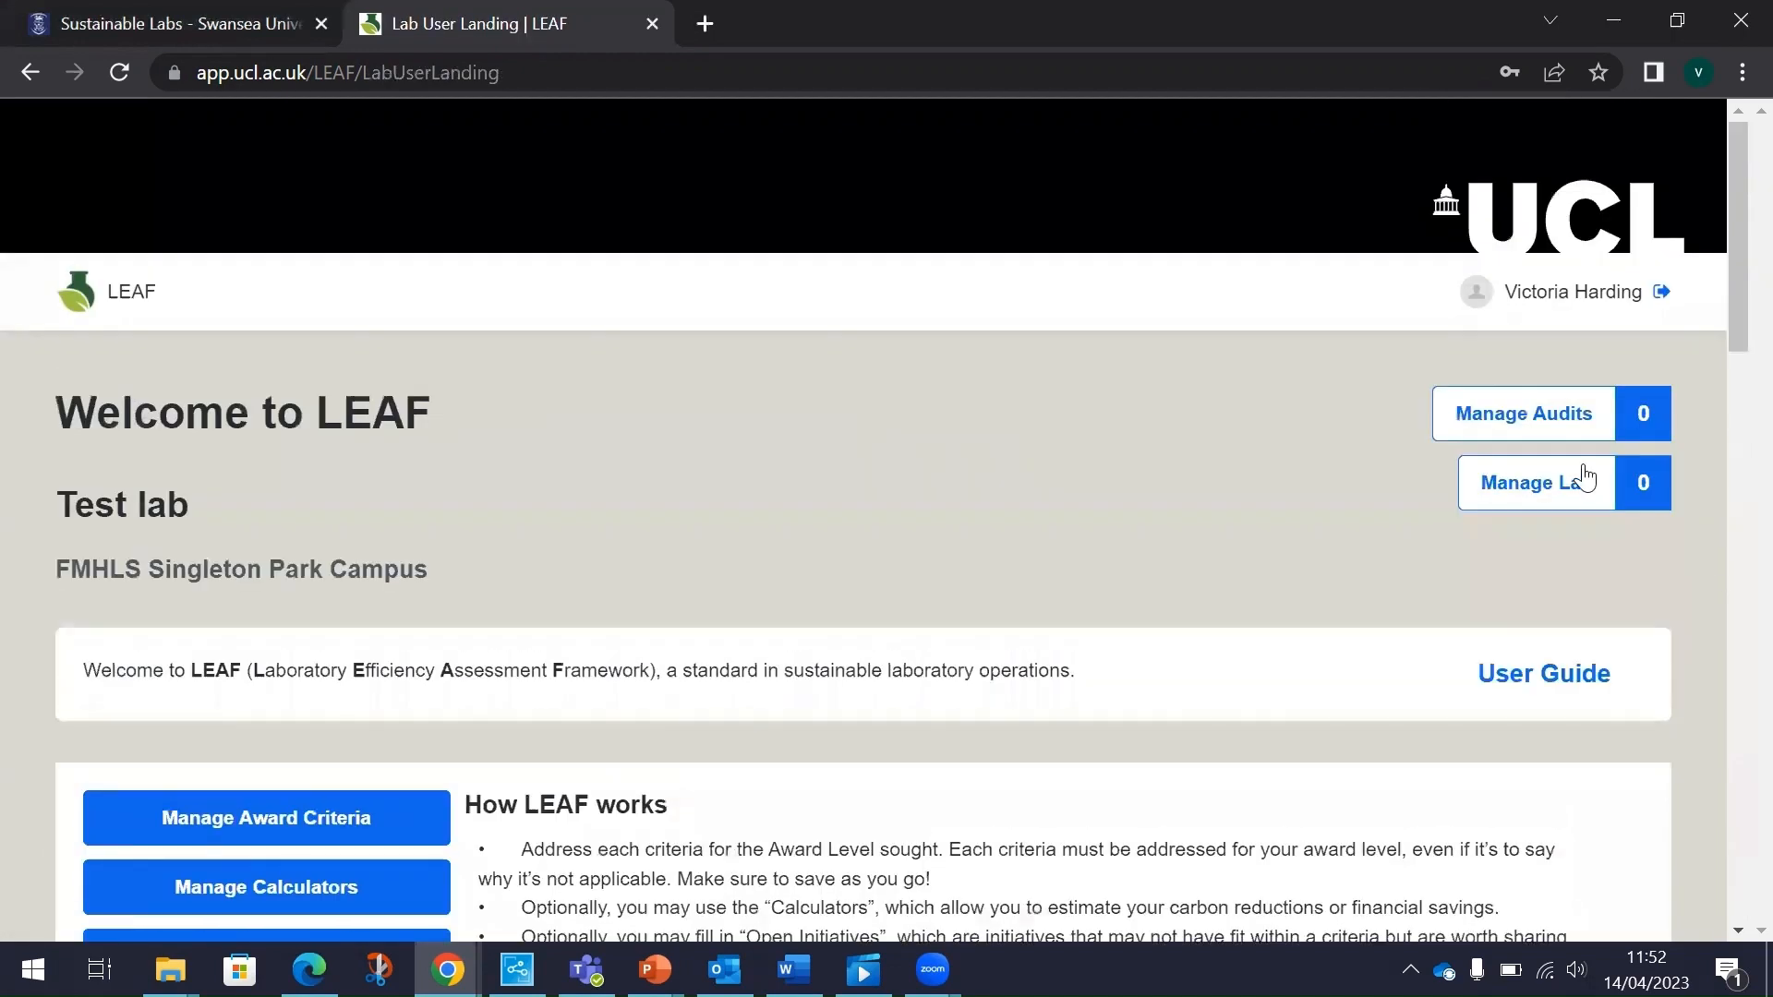
click(1566, 420)
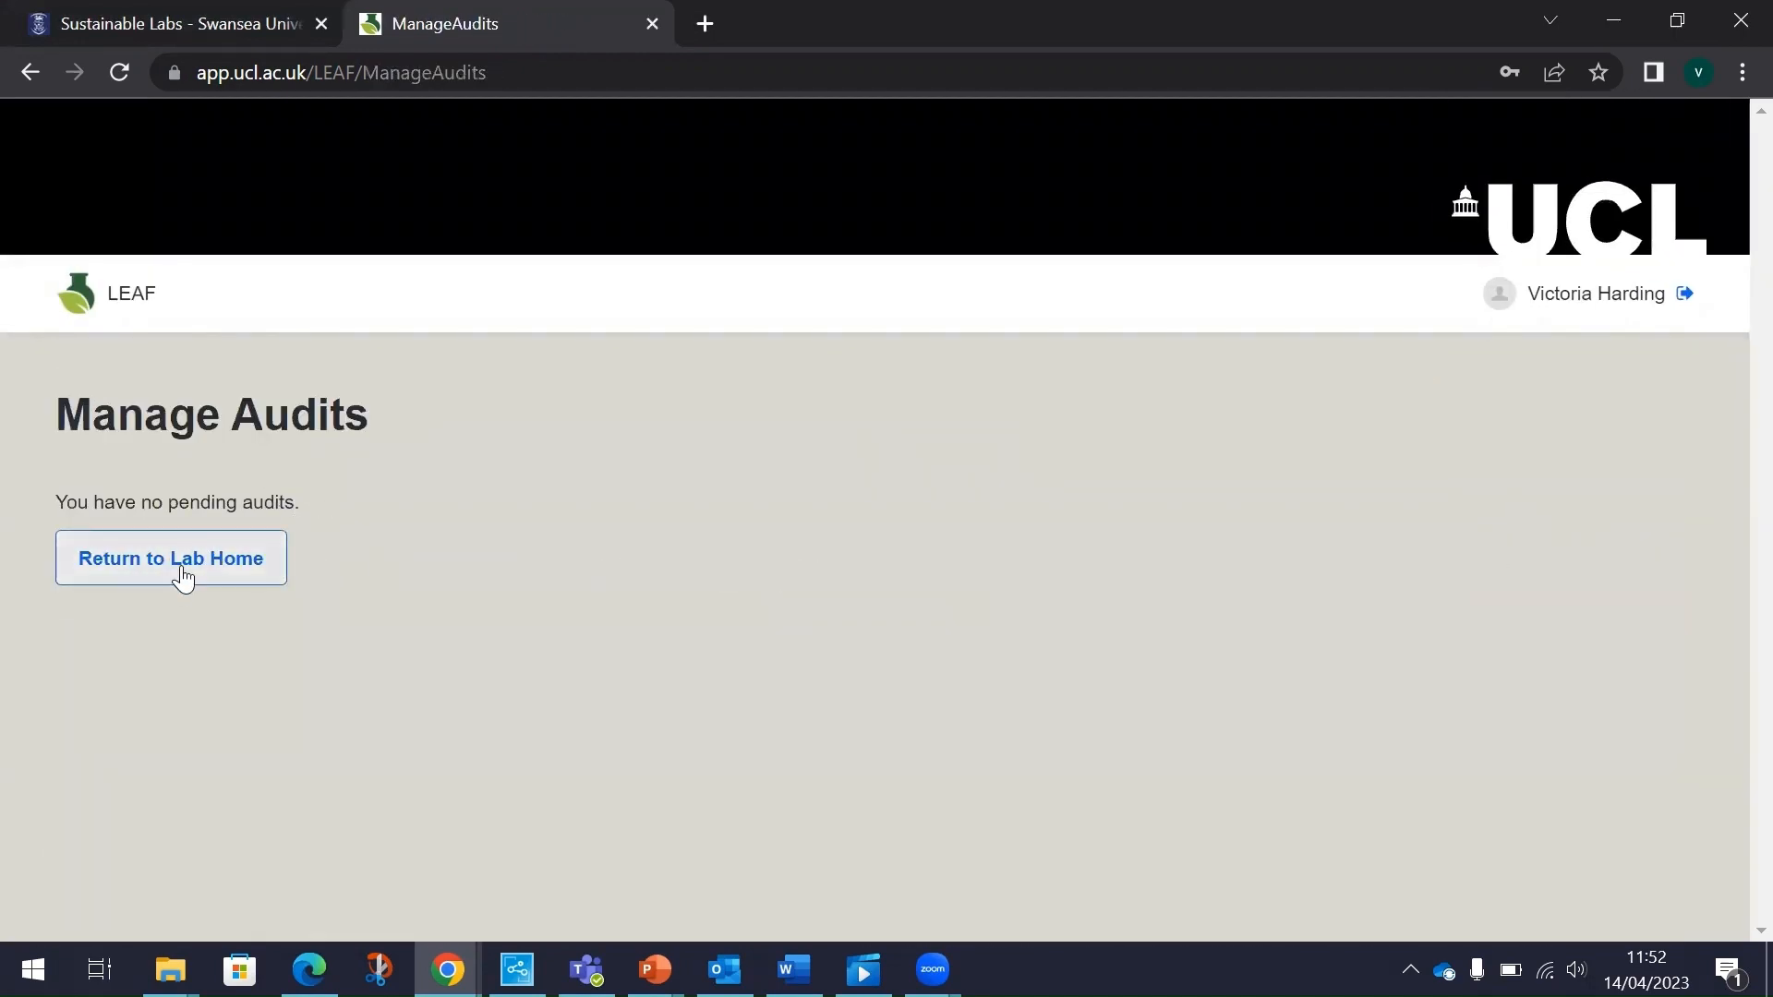
click(255, 570)
Open Test lab's award criteria, expand the Bronze Award and review its Waste and People criteria.
scroll(1180, 554, down, 3)
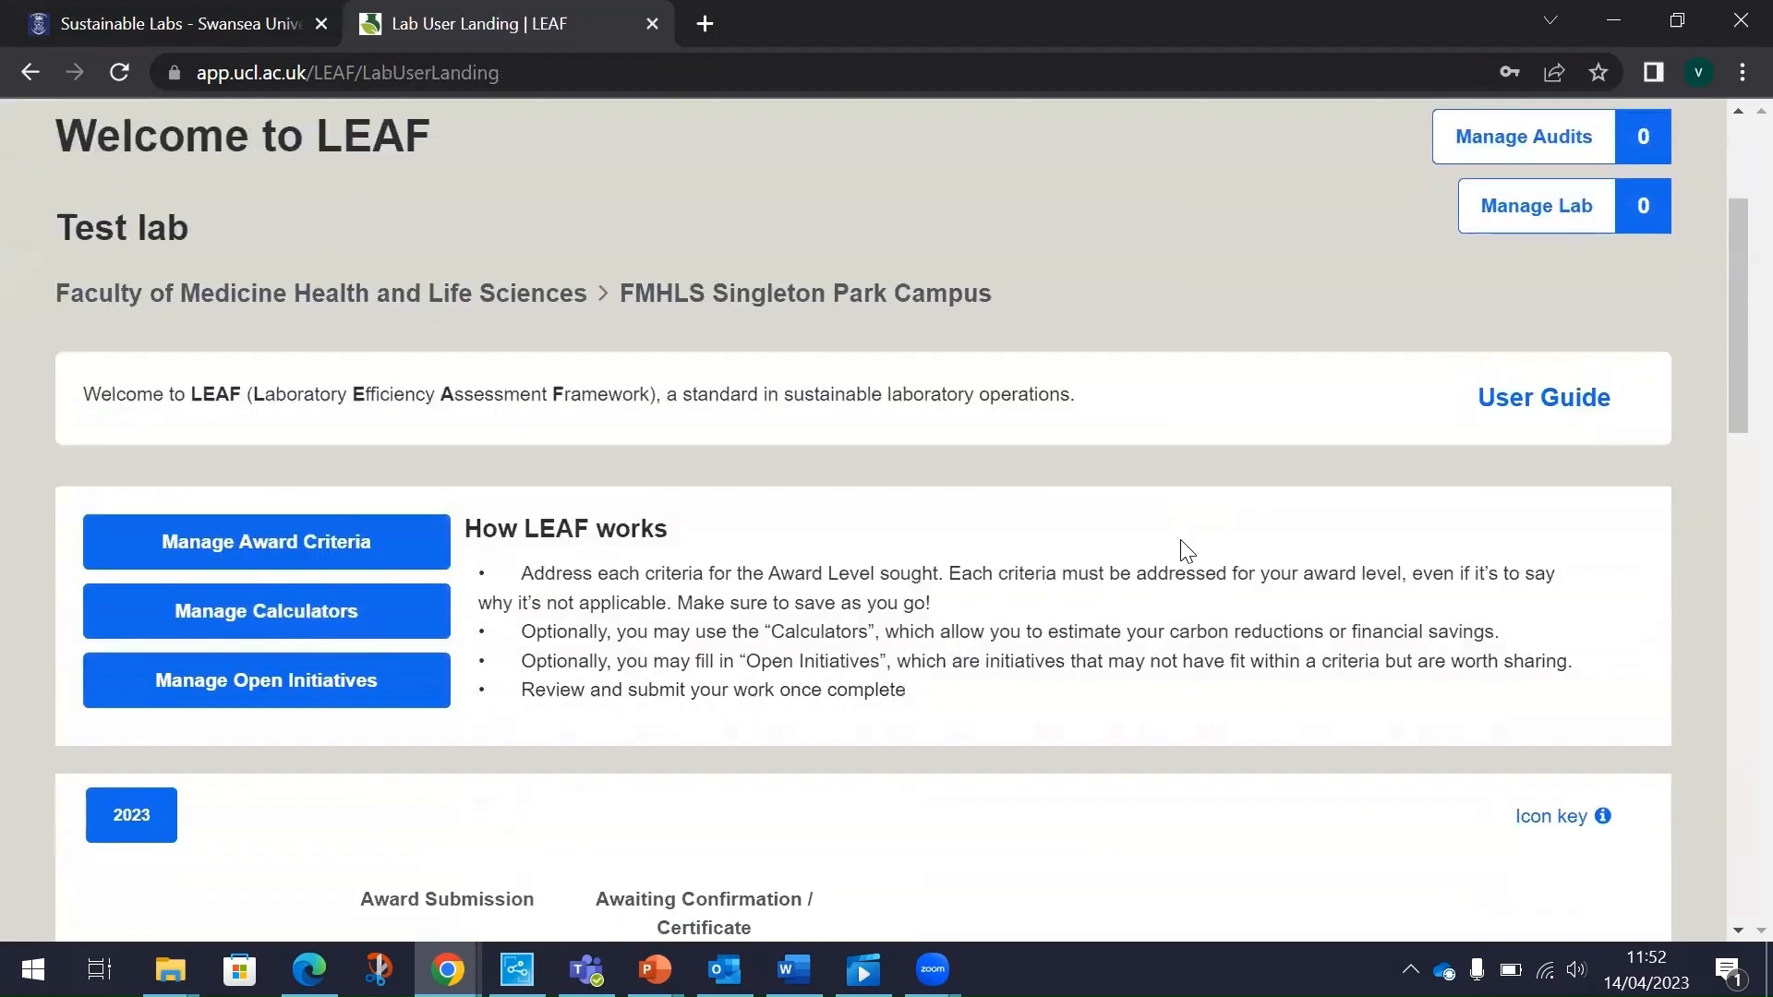
click(303, 546)
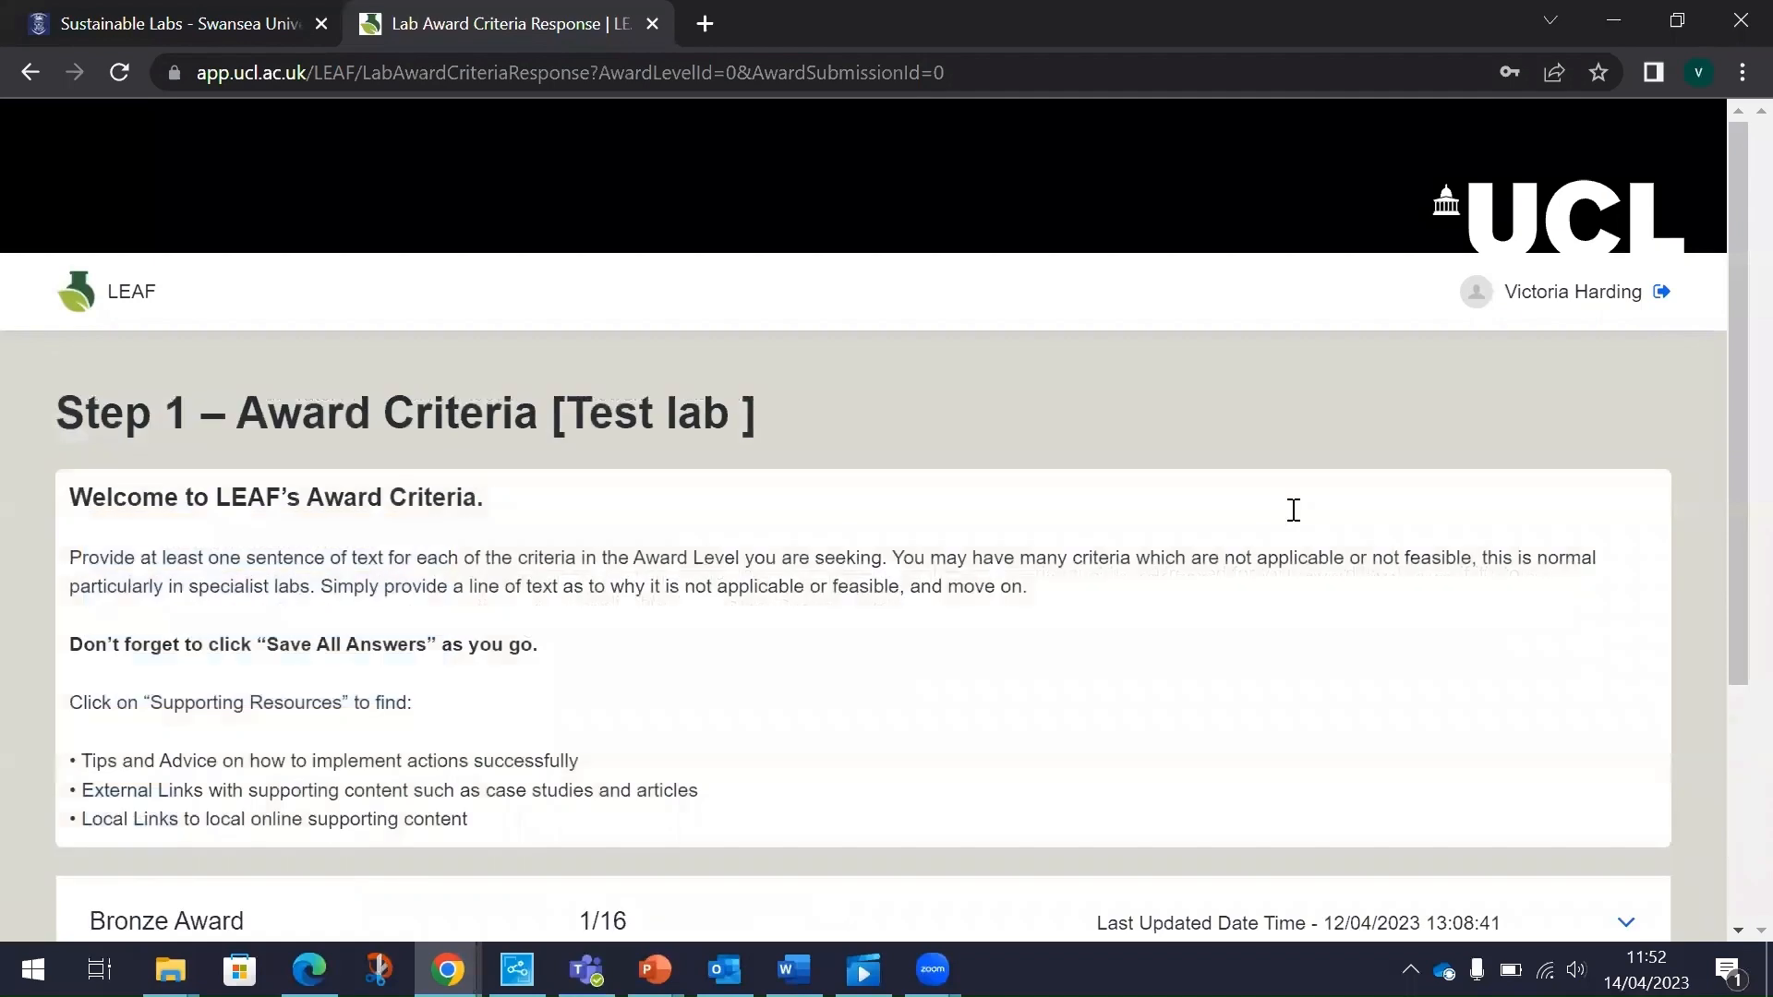
scroll(1310, 507, down, 4)
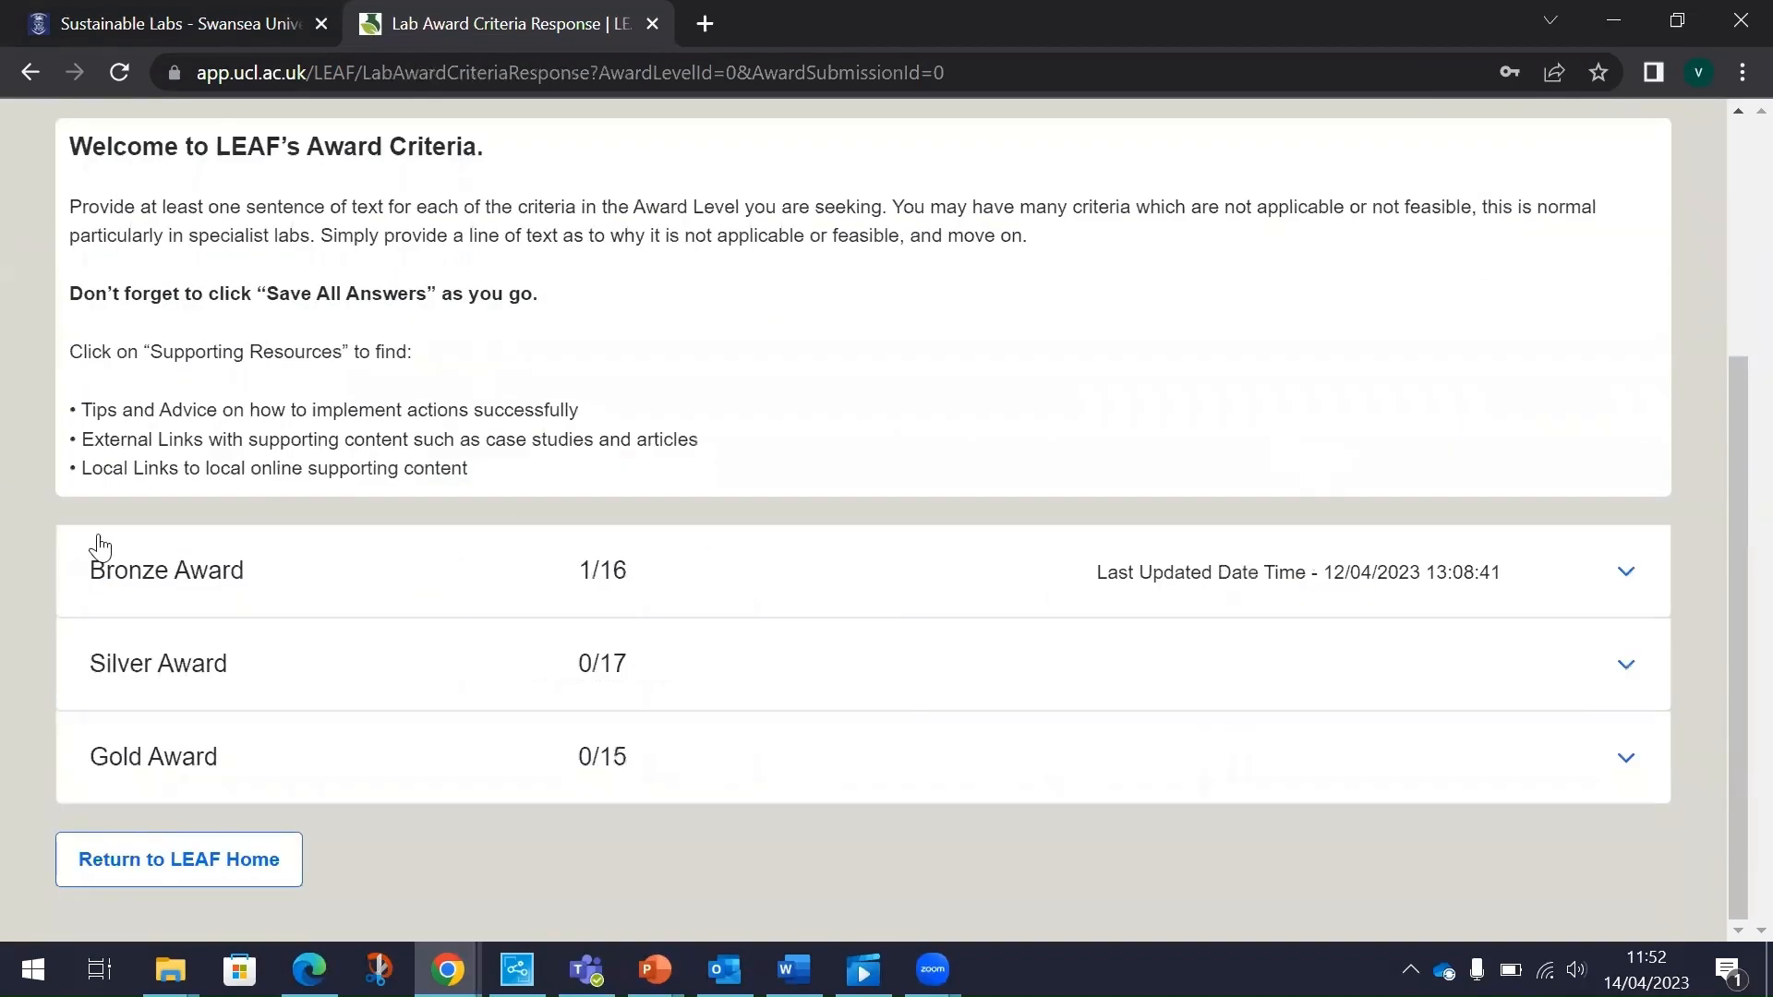
click(175, 589)
scroll(1088, 387, down, 6)
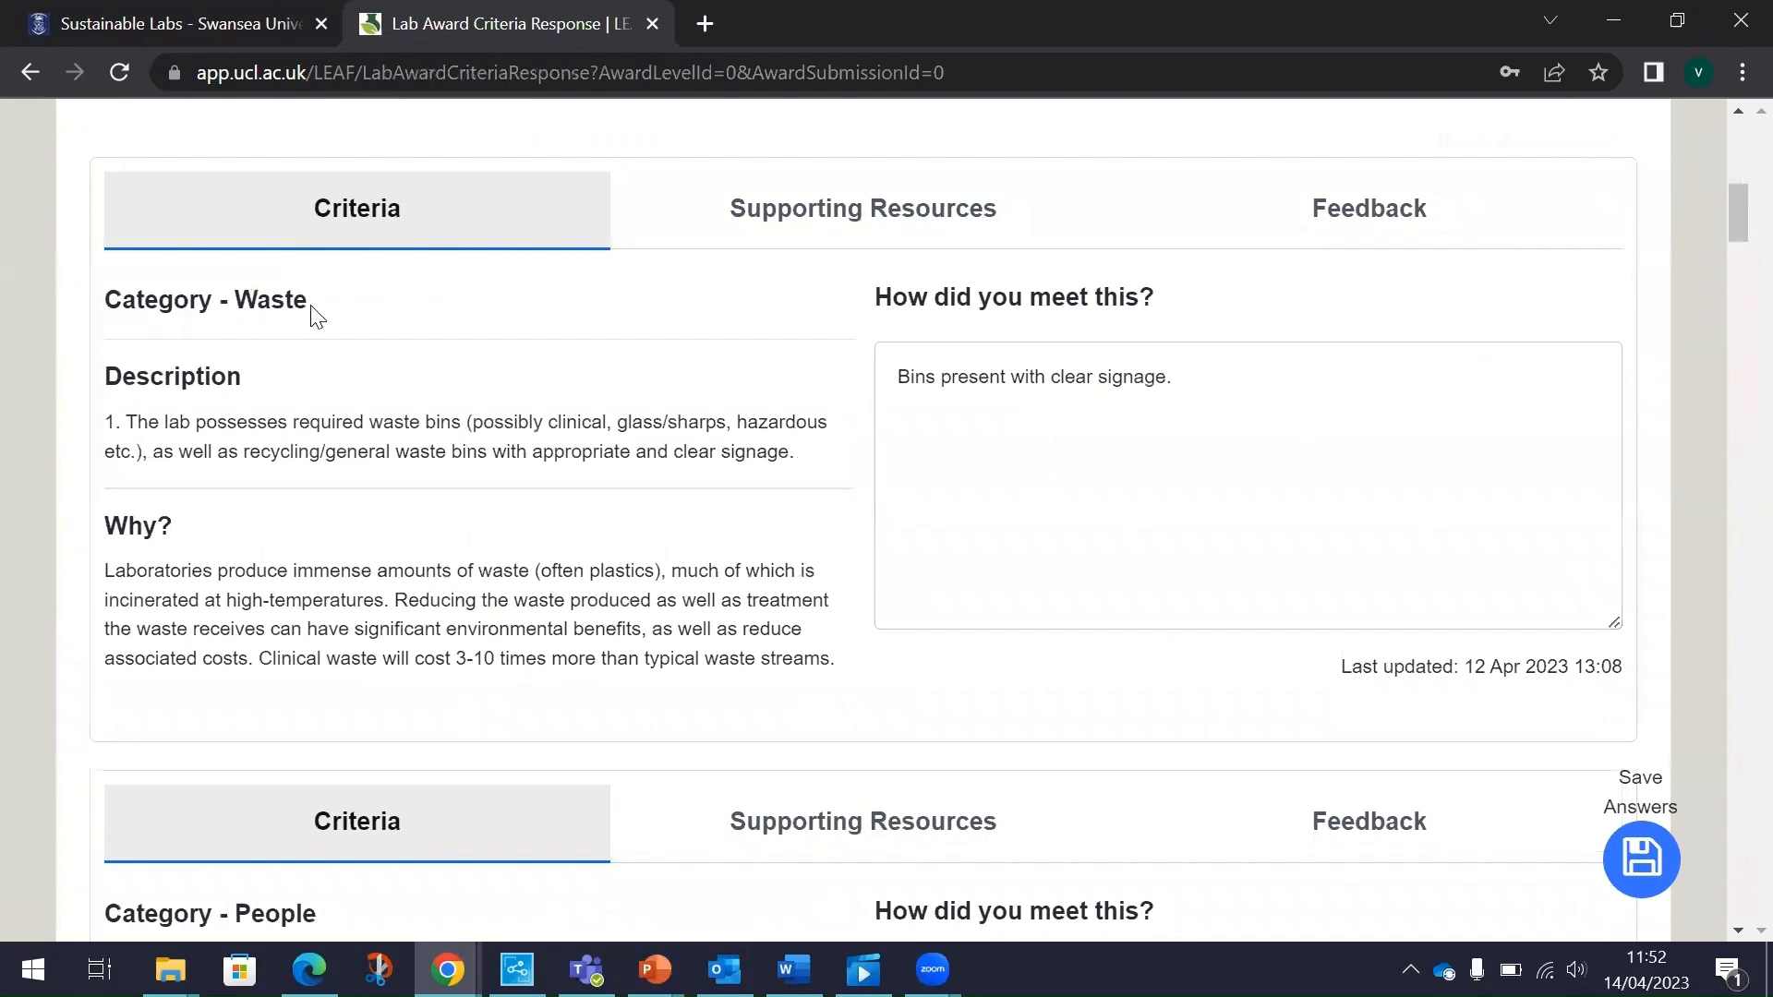
scroll(348, 514, down, 5)
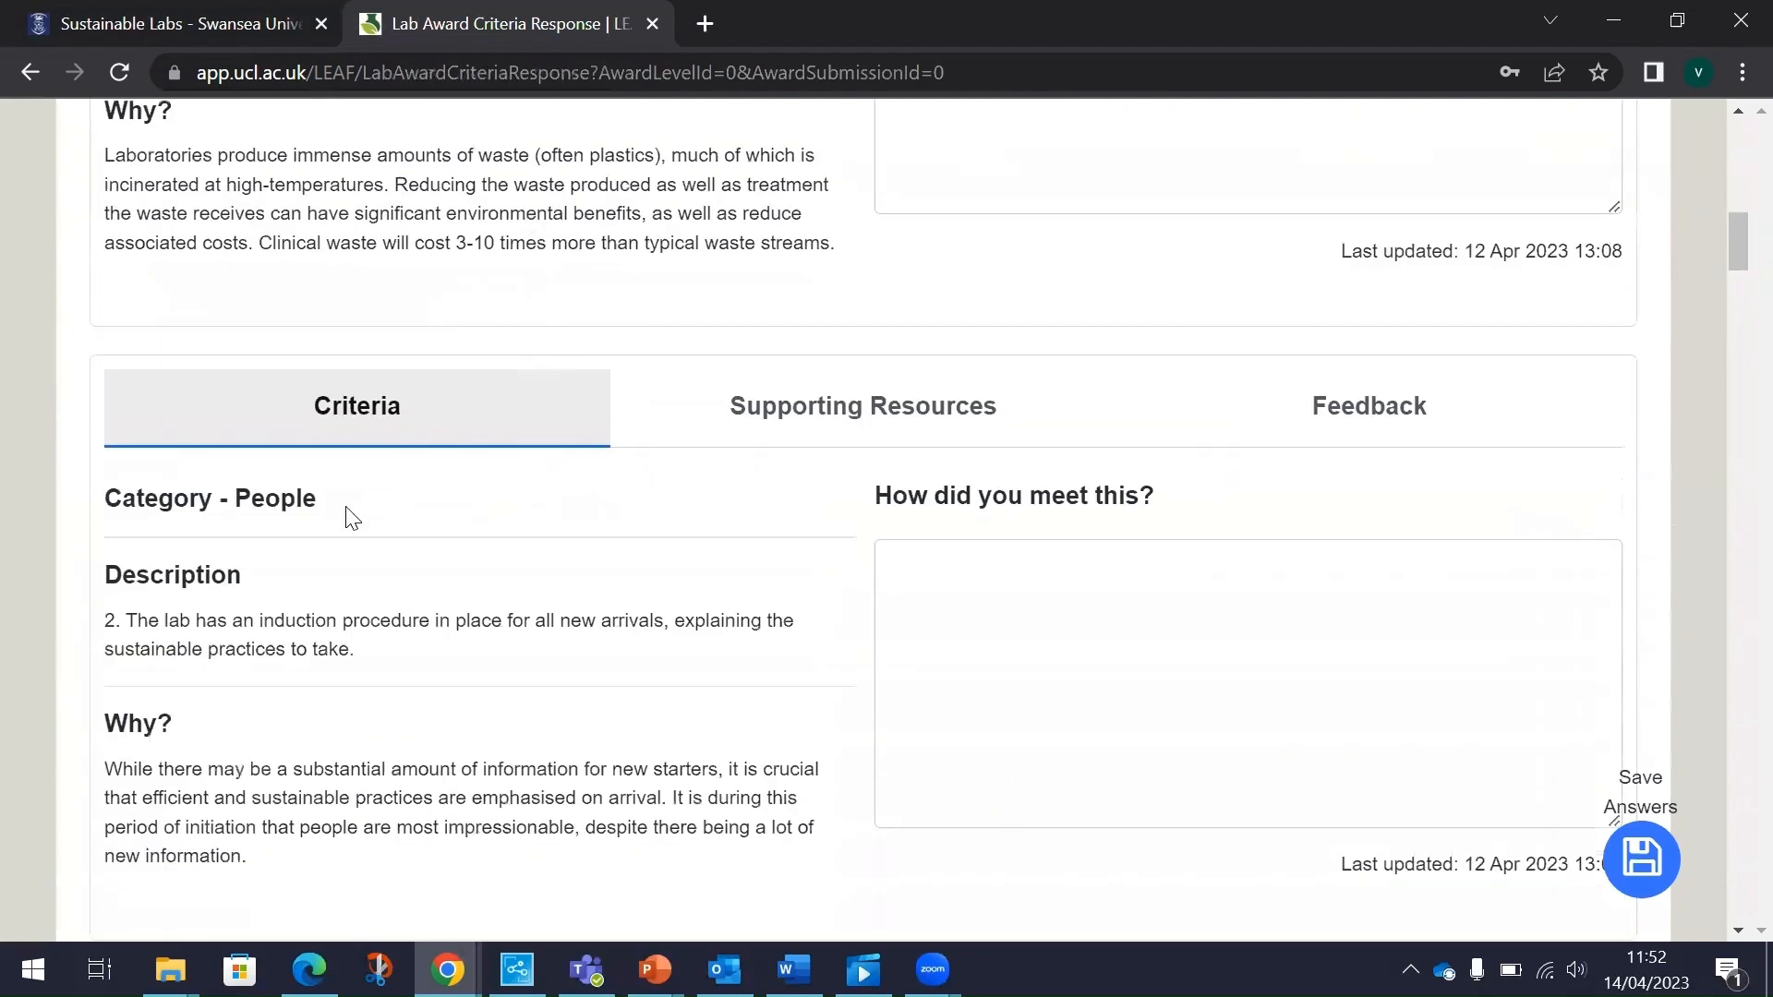
scroll(480, 559, down, 2)
scroll(495, 571, down, 5)
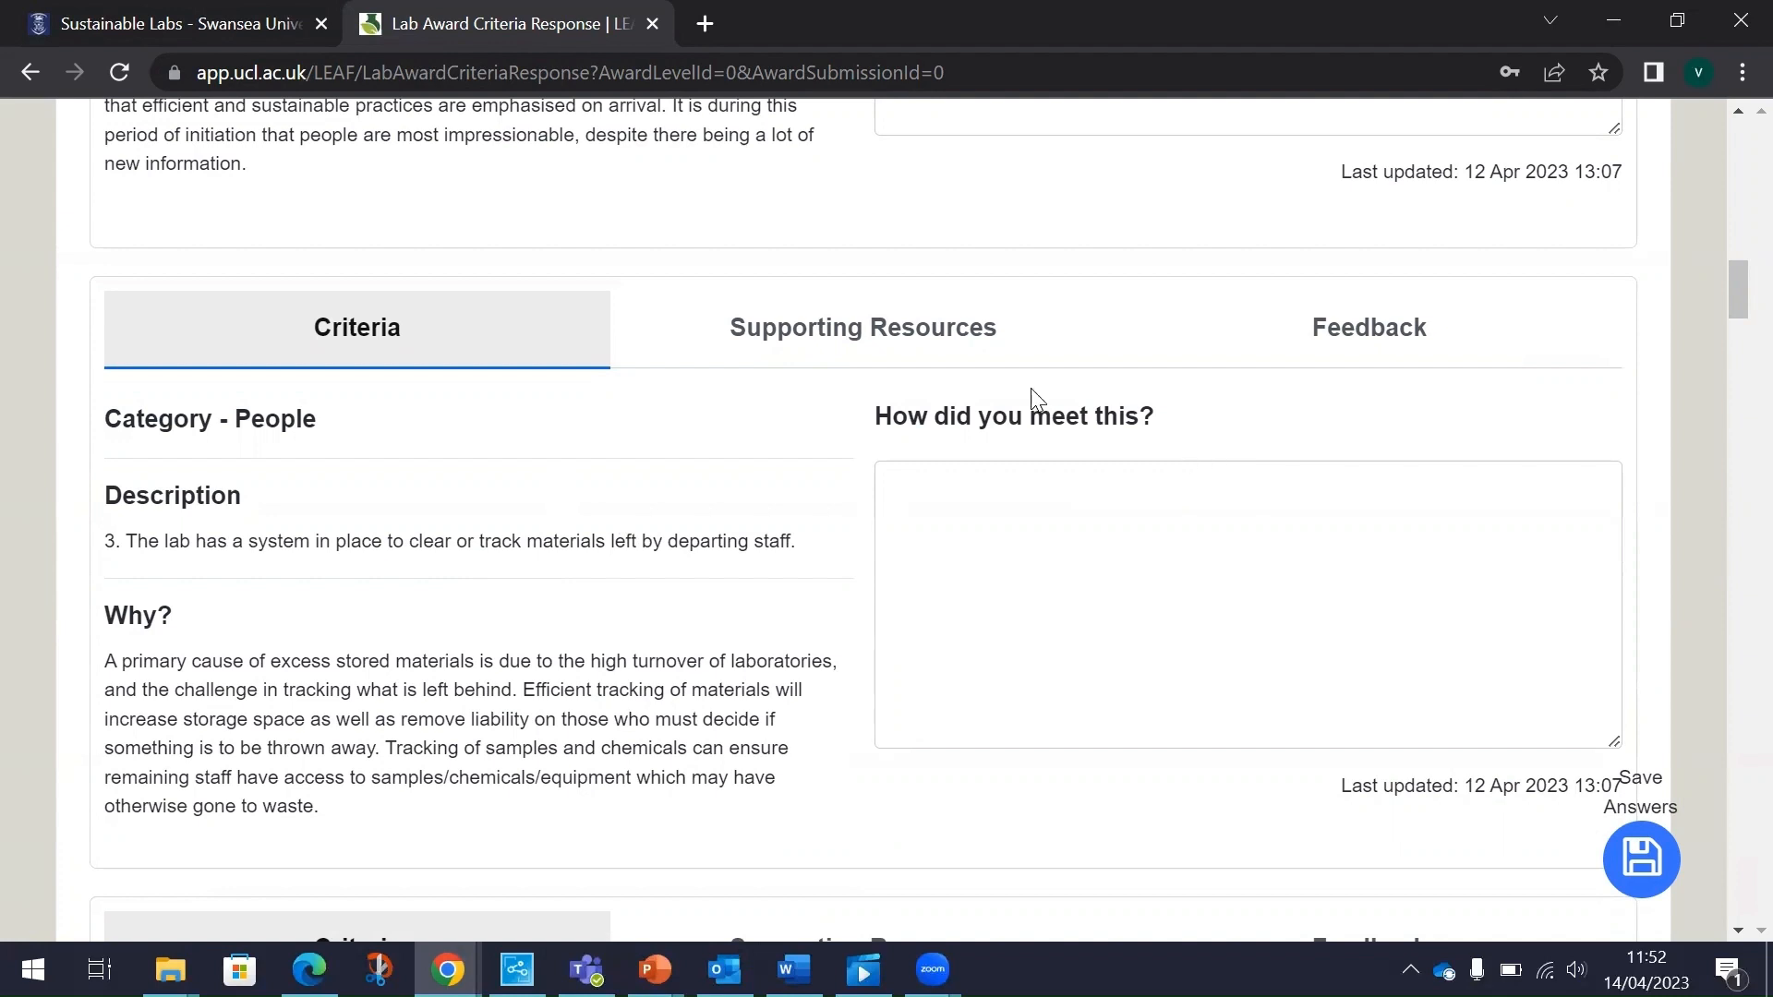
Review the supporting resources for Bronze criterion 3 on materials left by departing staff, including tips, external links and local guidance.
click(850, 331)
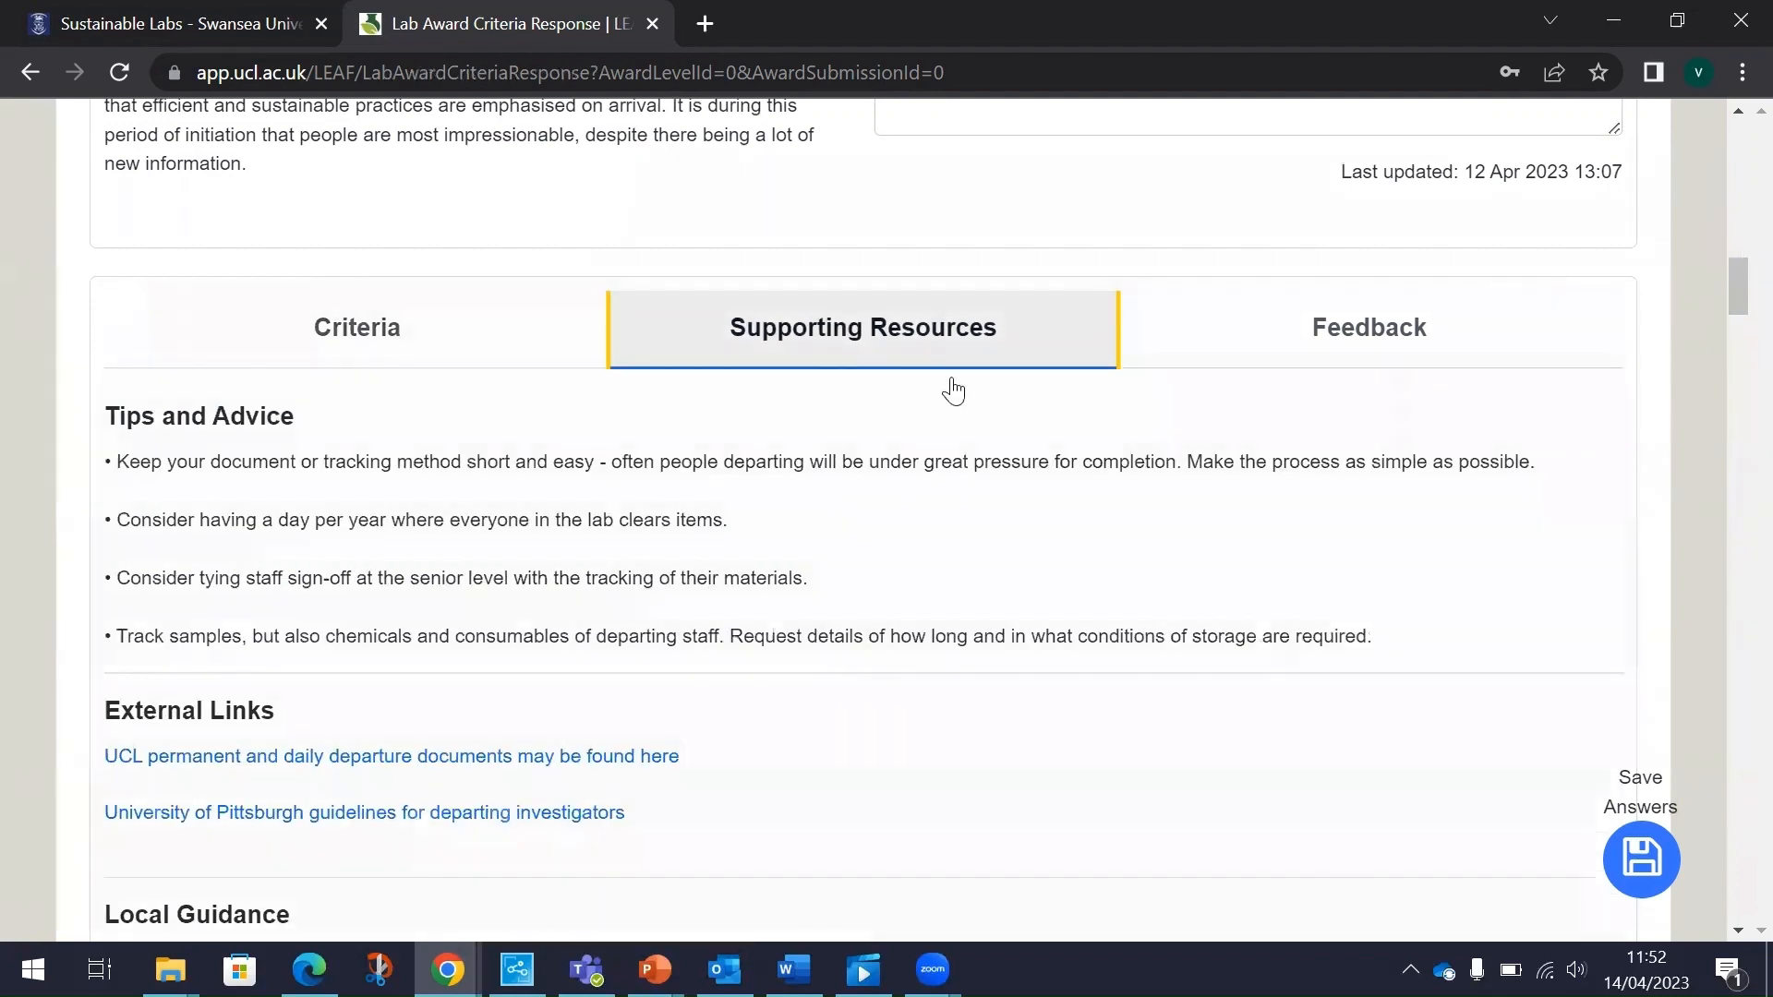
scroll(992, 531, down, 3)
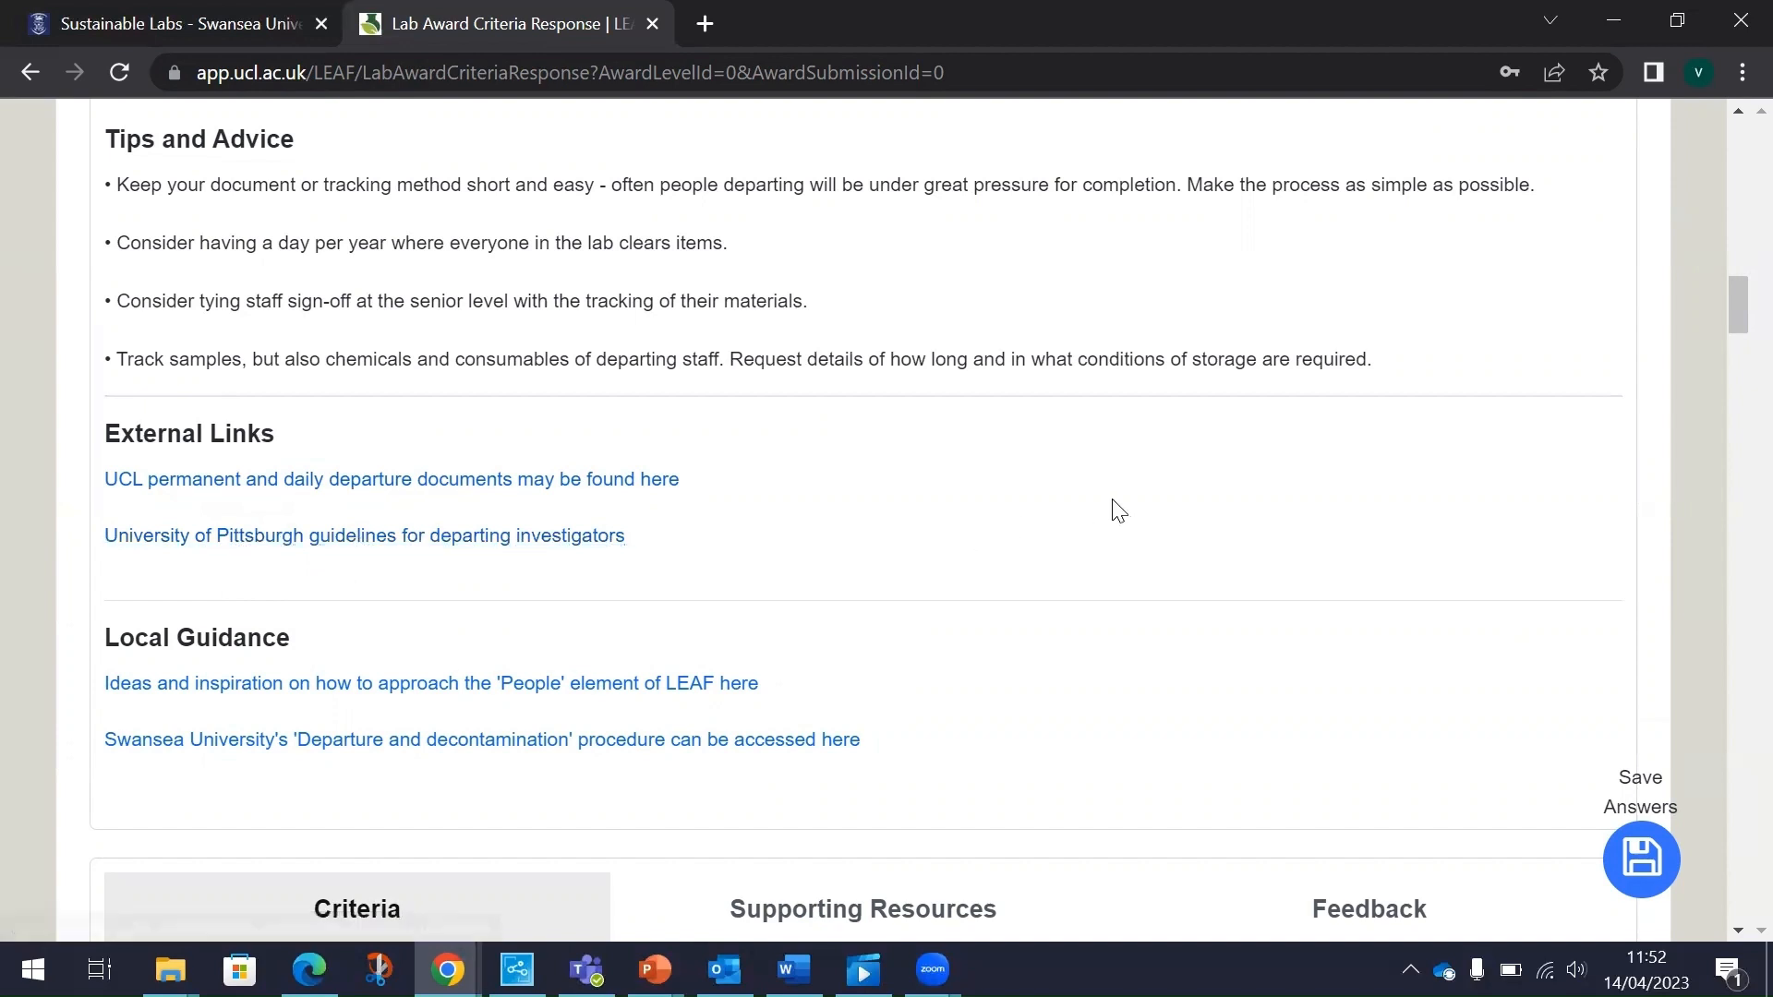
scroll(1062, 494, down, 3)
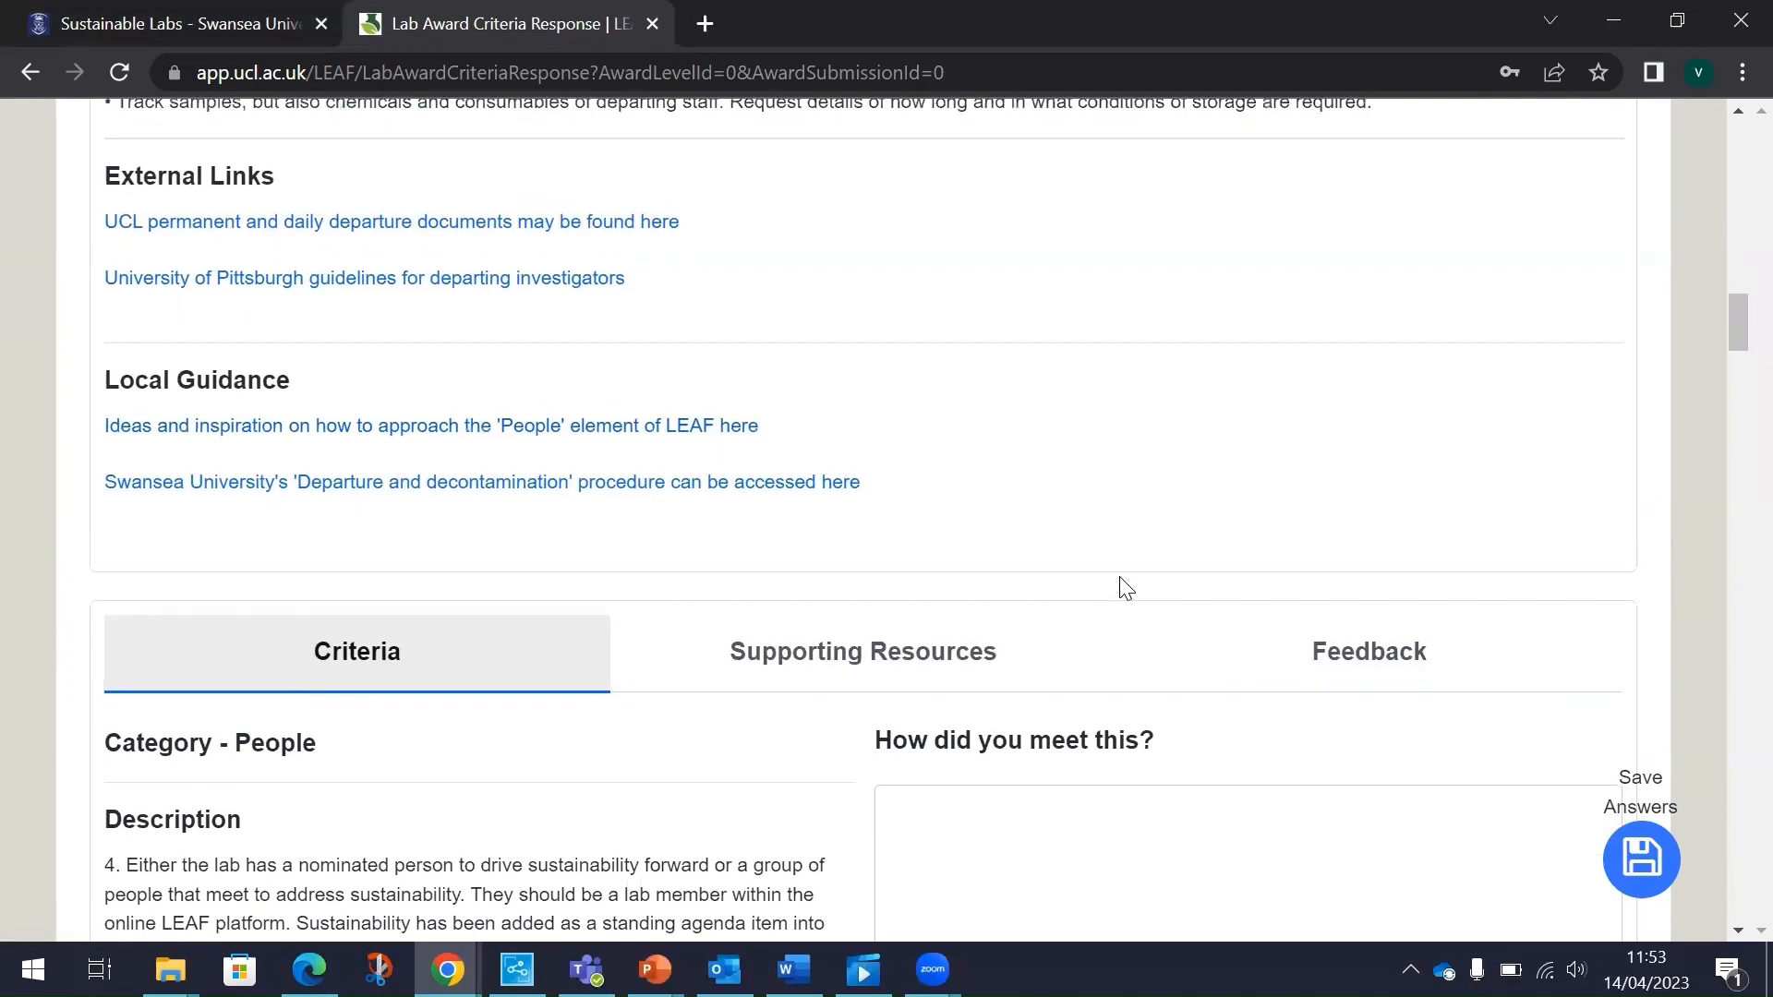
scroll(1117, 586, up, 7)
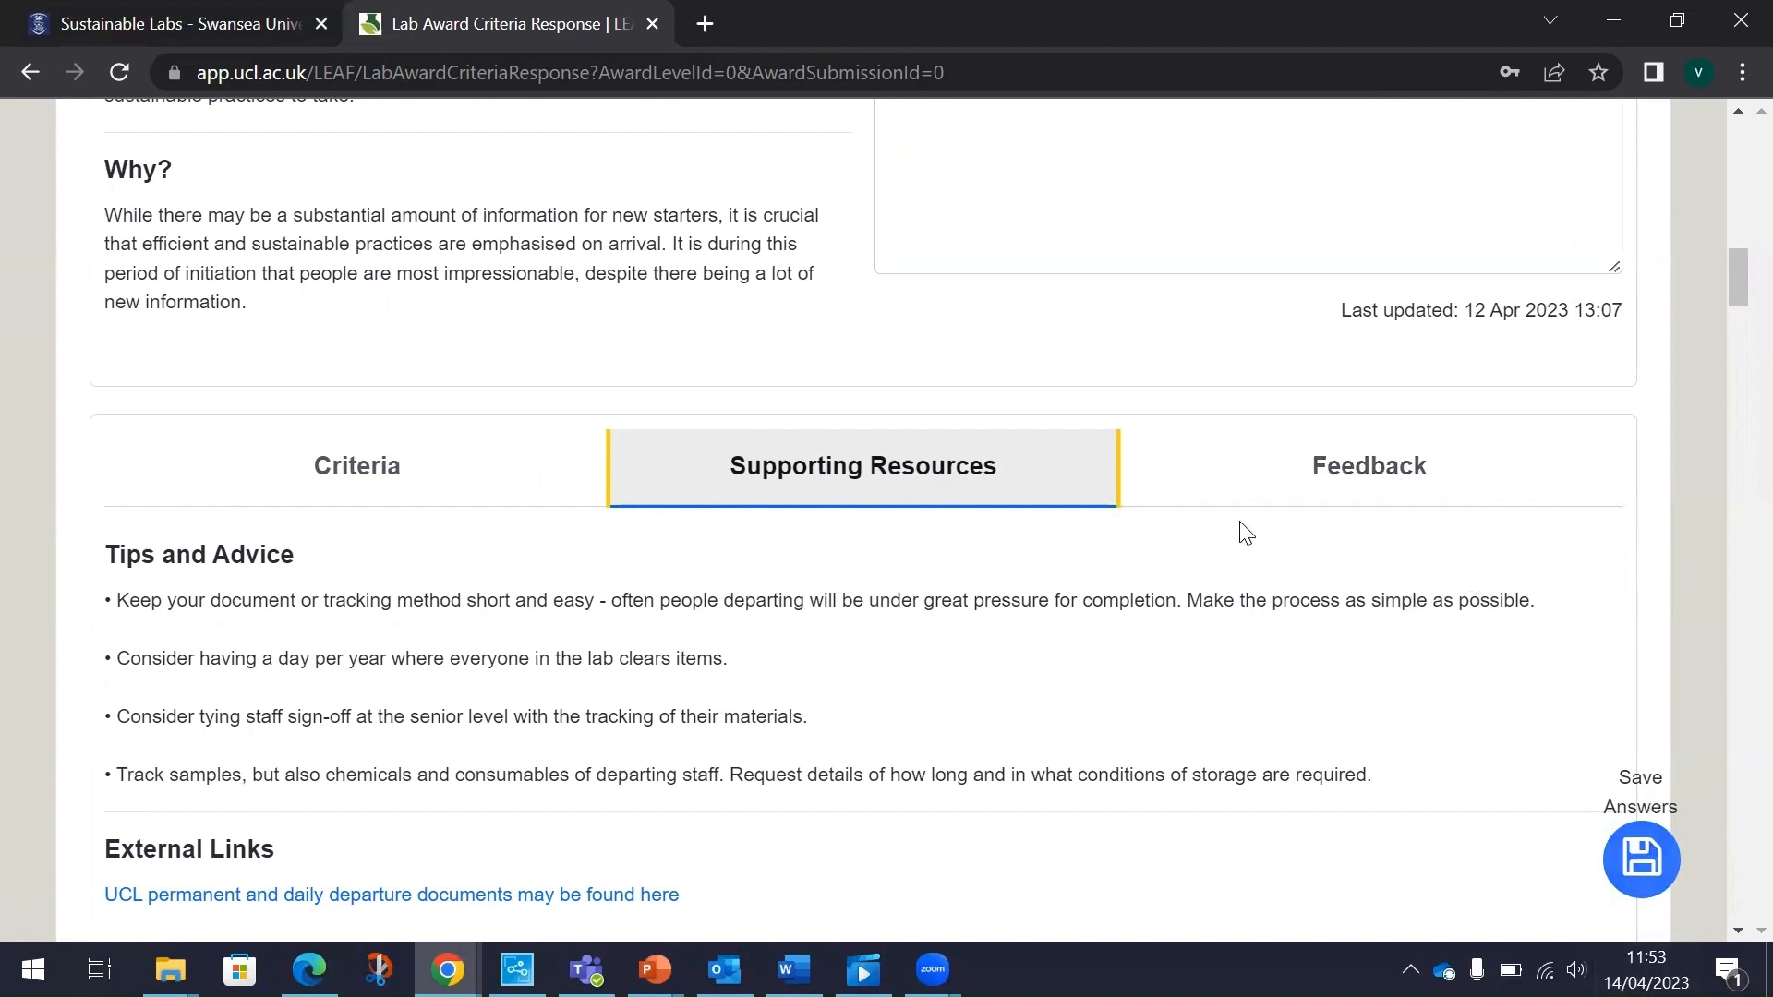
scroll(1119, 584, up, 1)
scroll(1123, 591, up, 15)
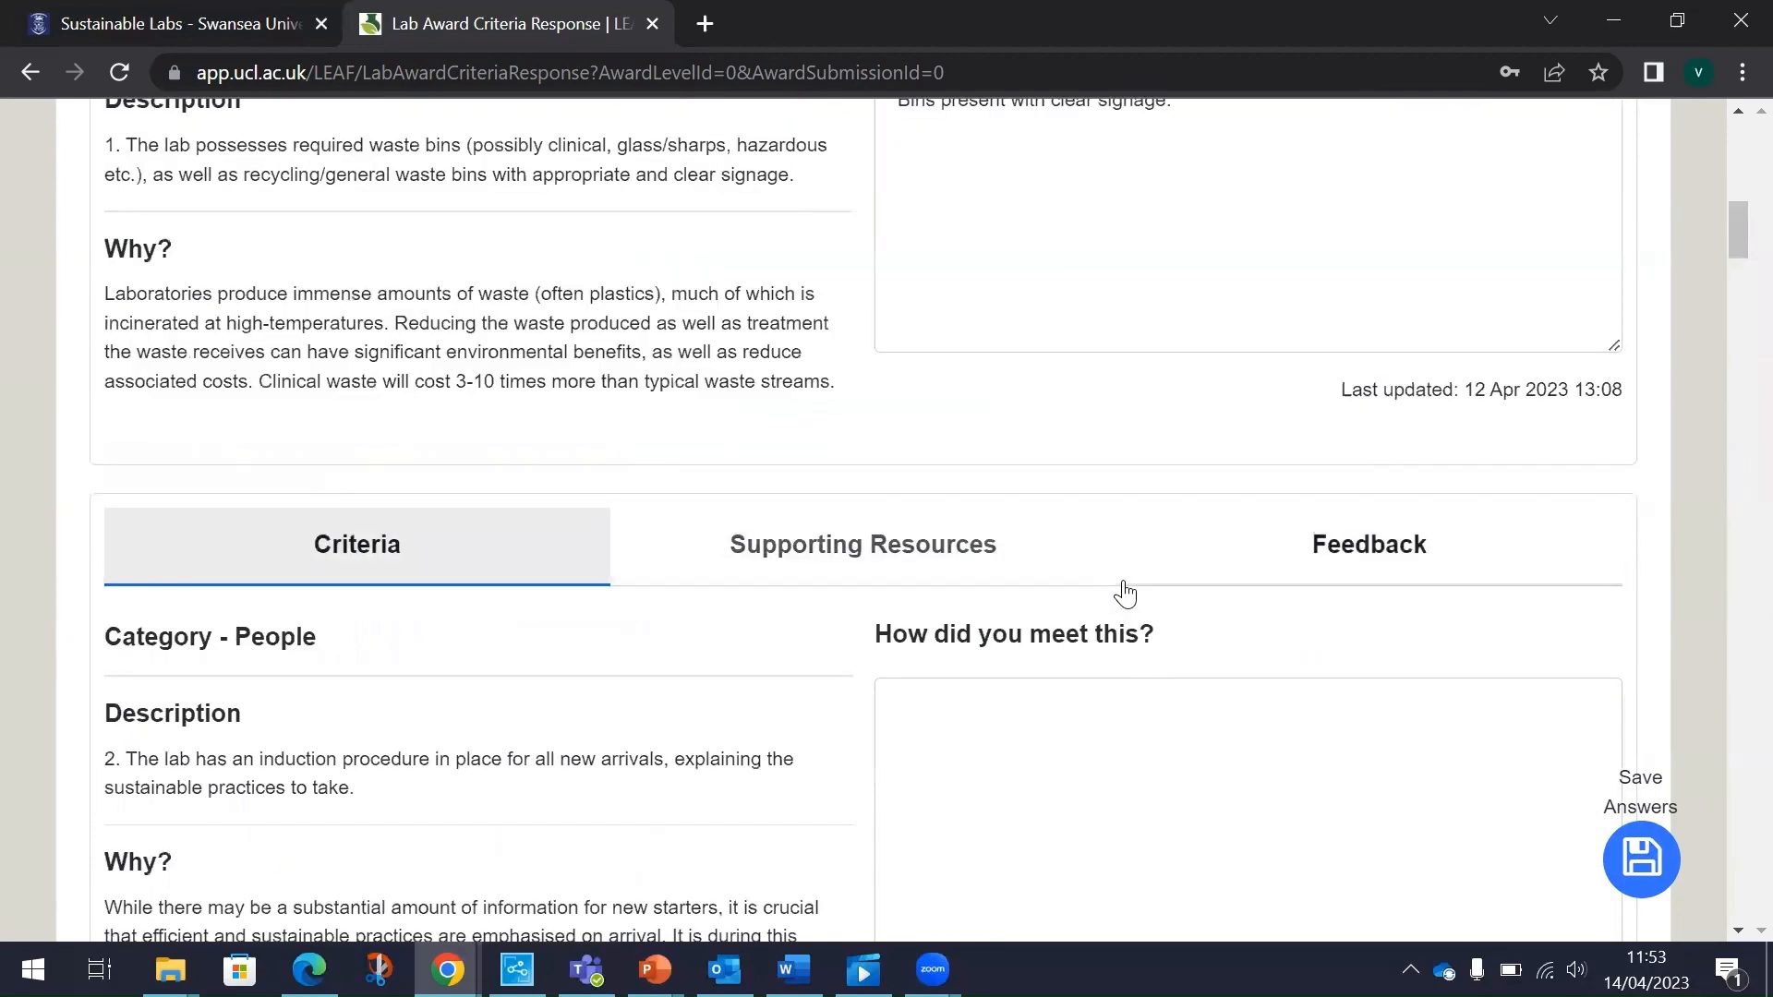
scroll(1130, 591, up, 5)
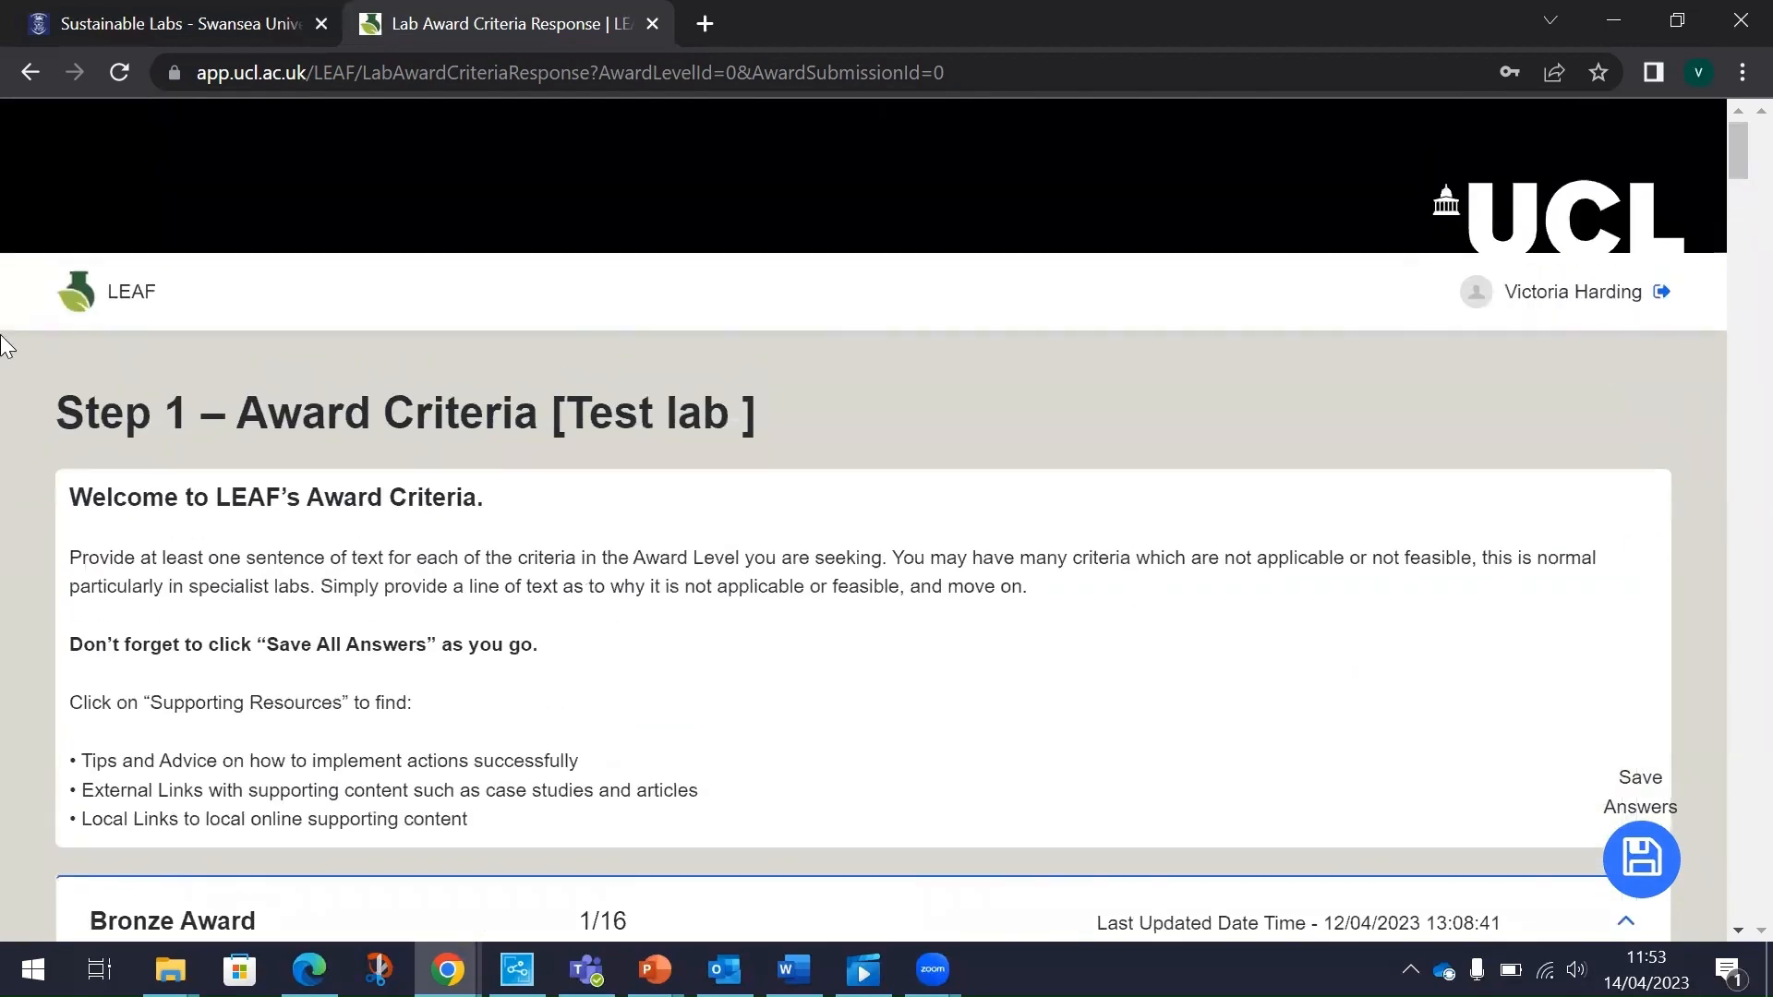
Return to the LEAF home page, examine the 2023 Bronze award submission's review page and go back home.
click(115, 298)
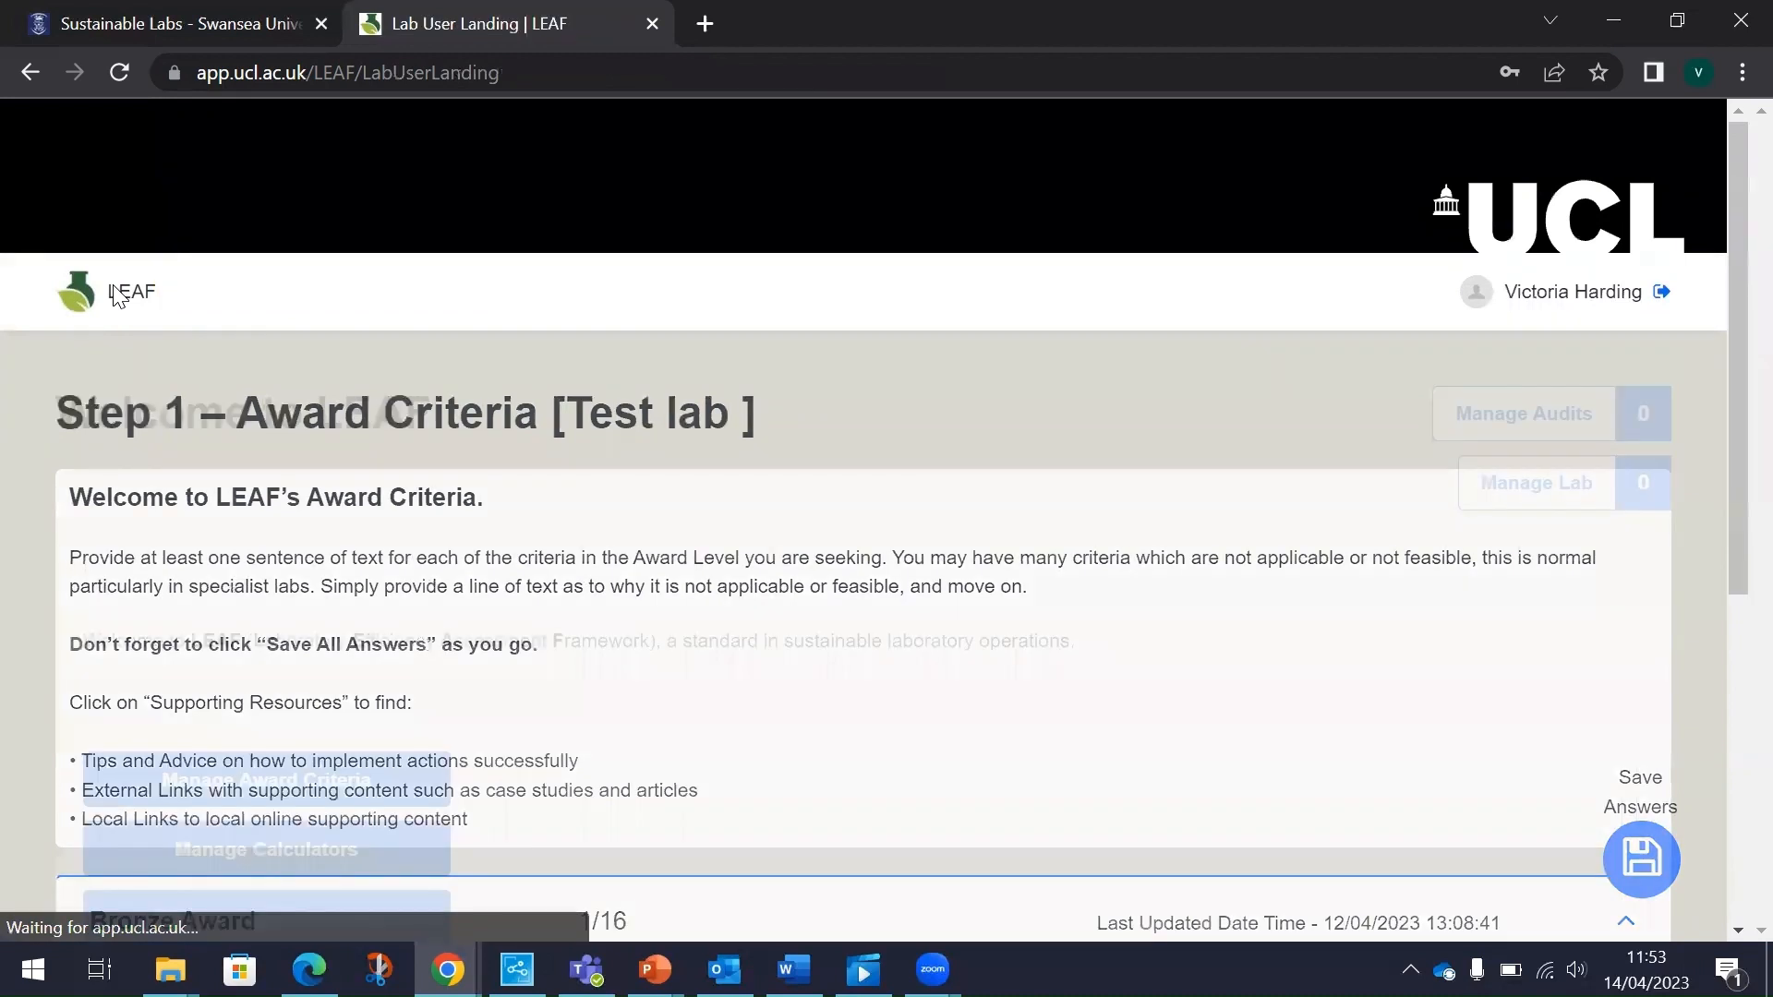
scroll(874, 519, down, 3)
scroll(879, 528, down, 4)
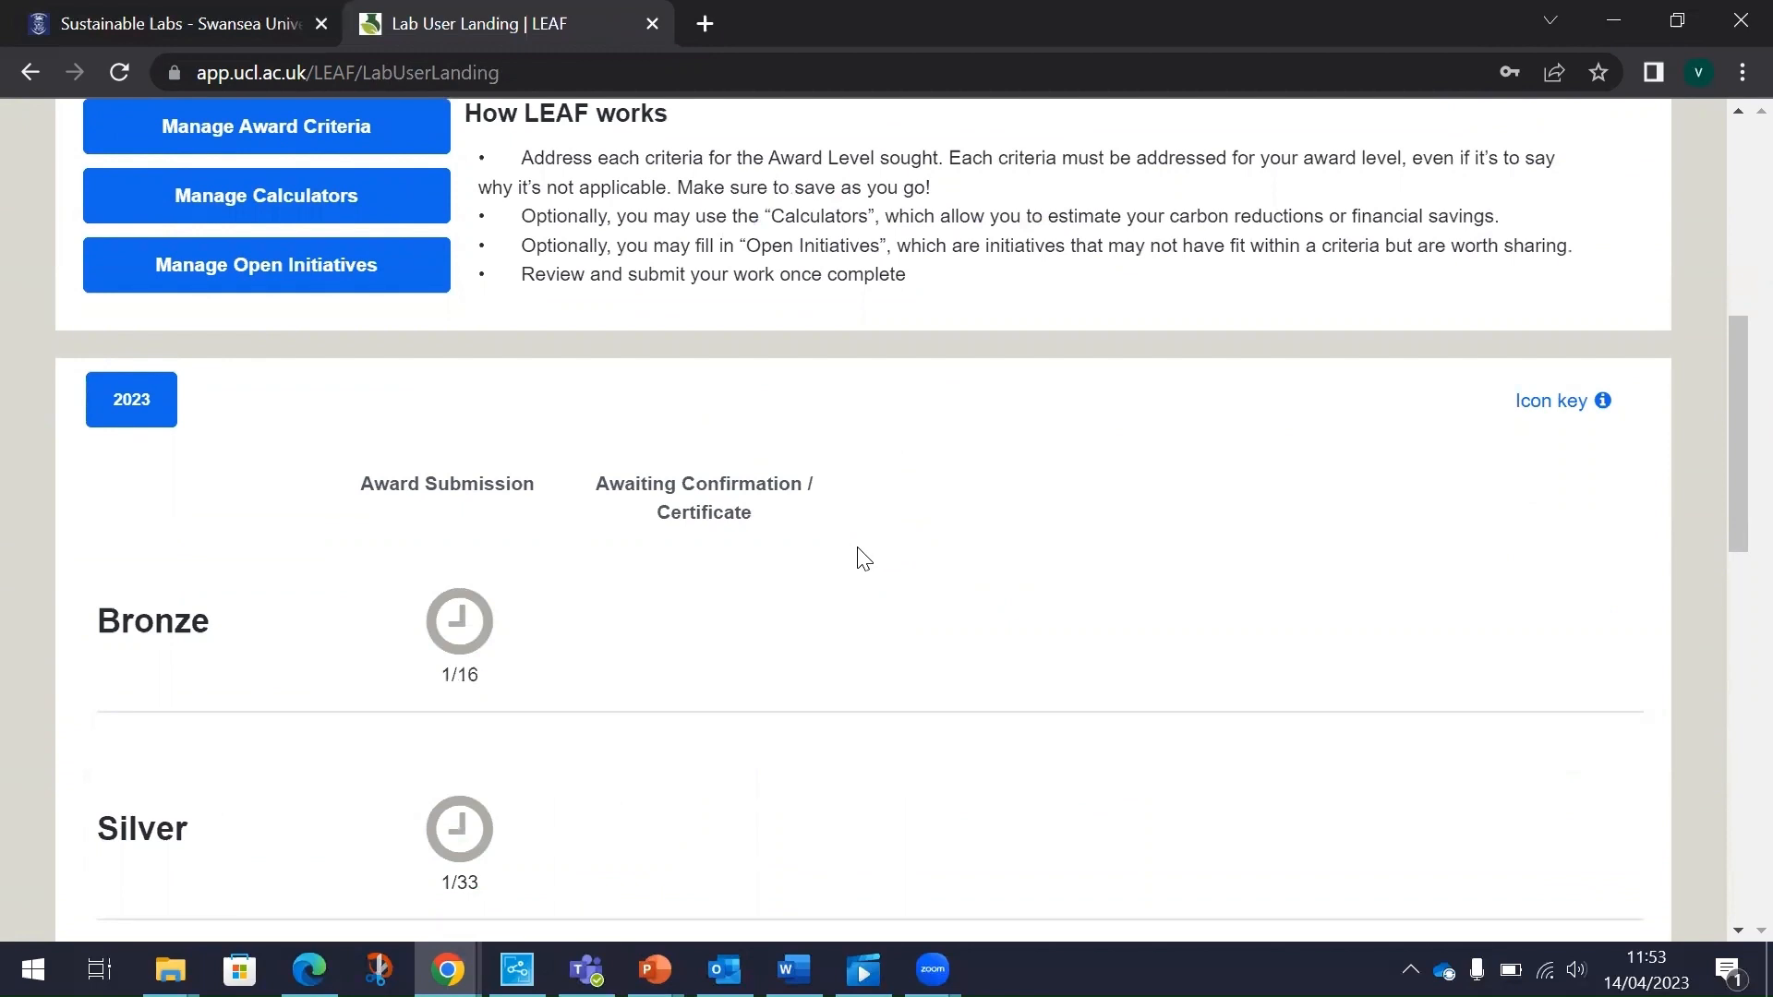
click(469, 620)
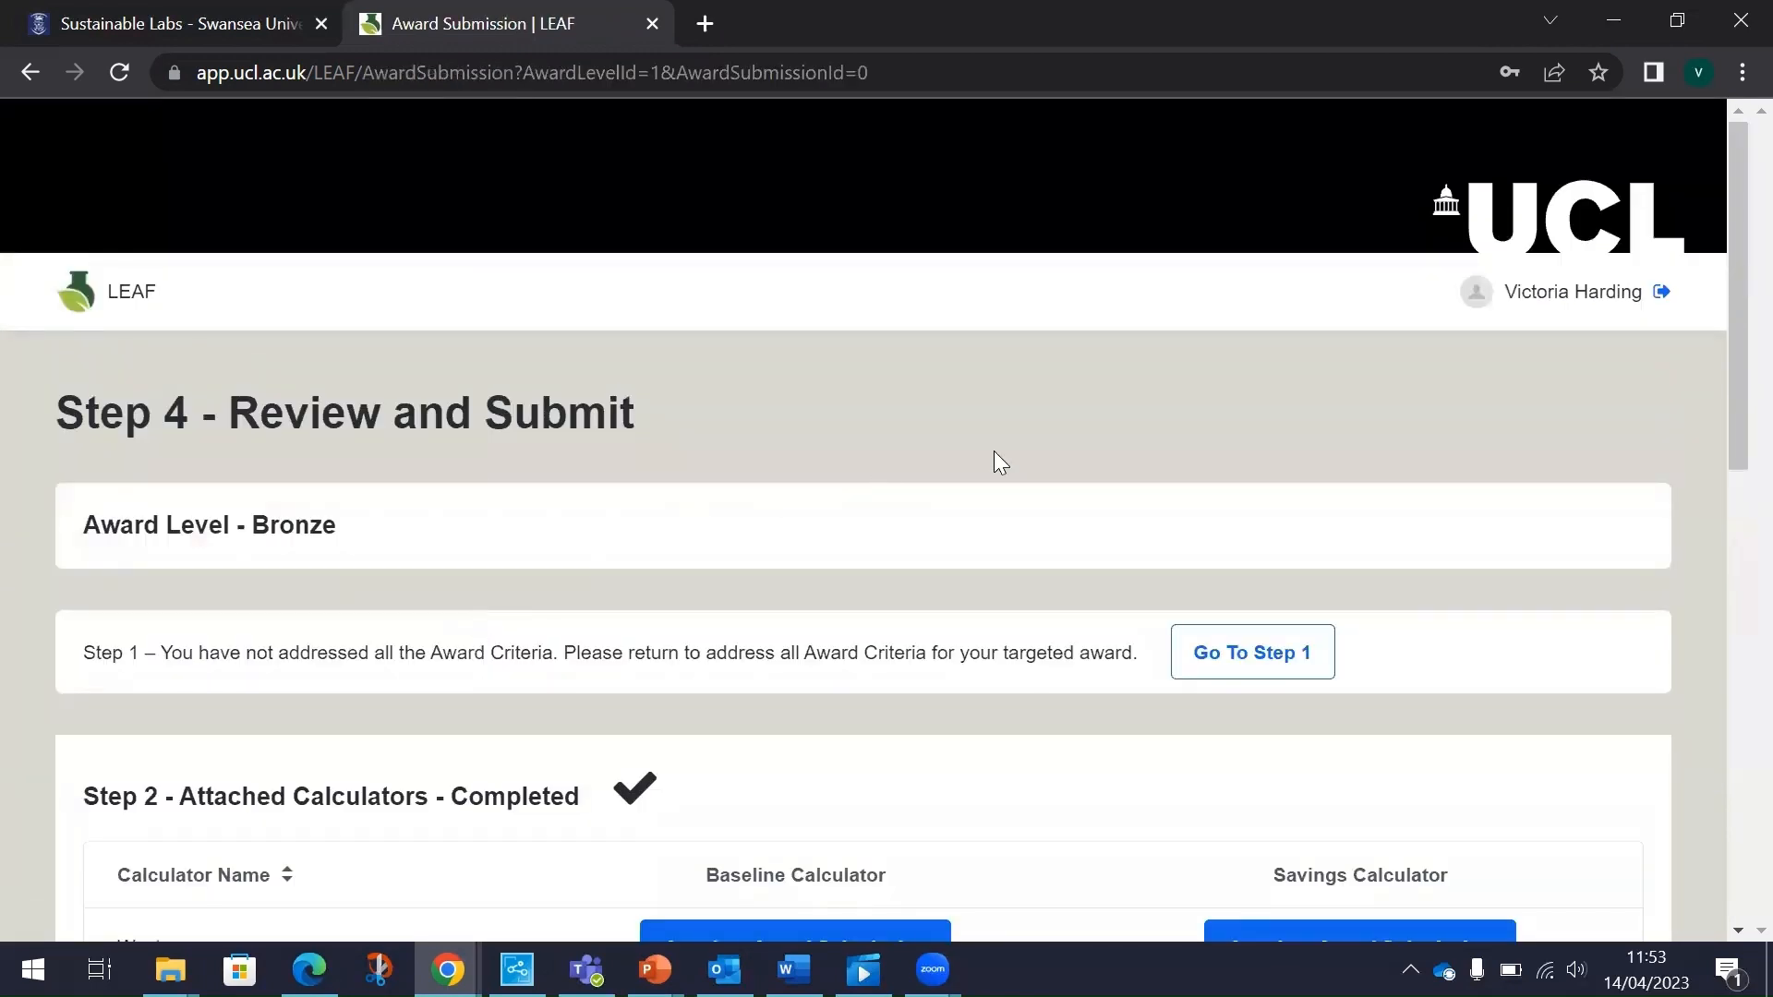
scroll(994, 450, down, 3)
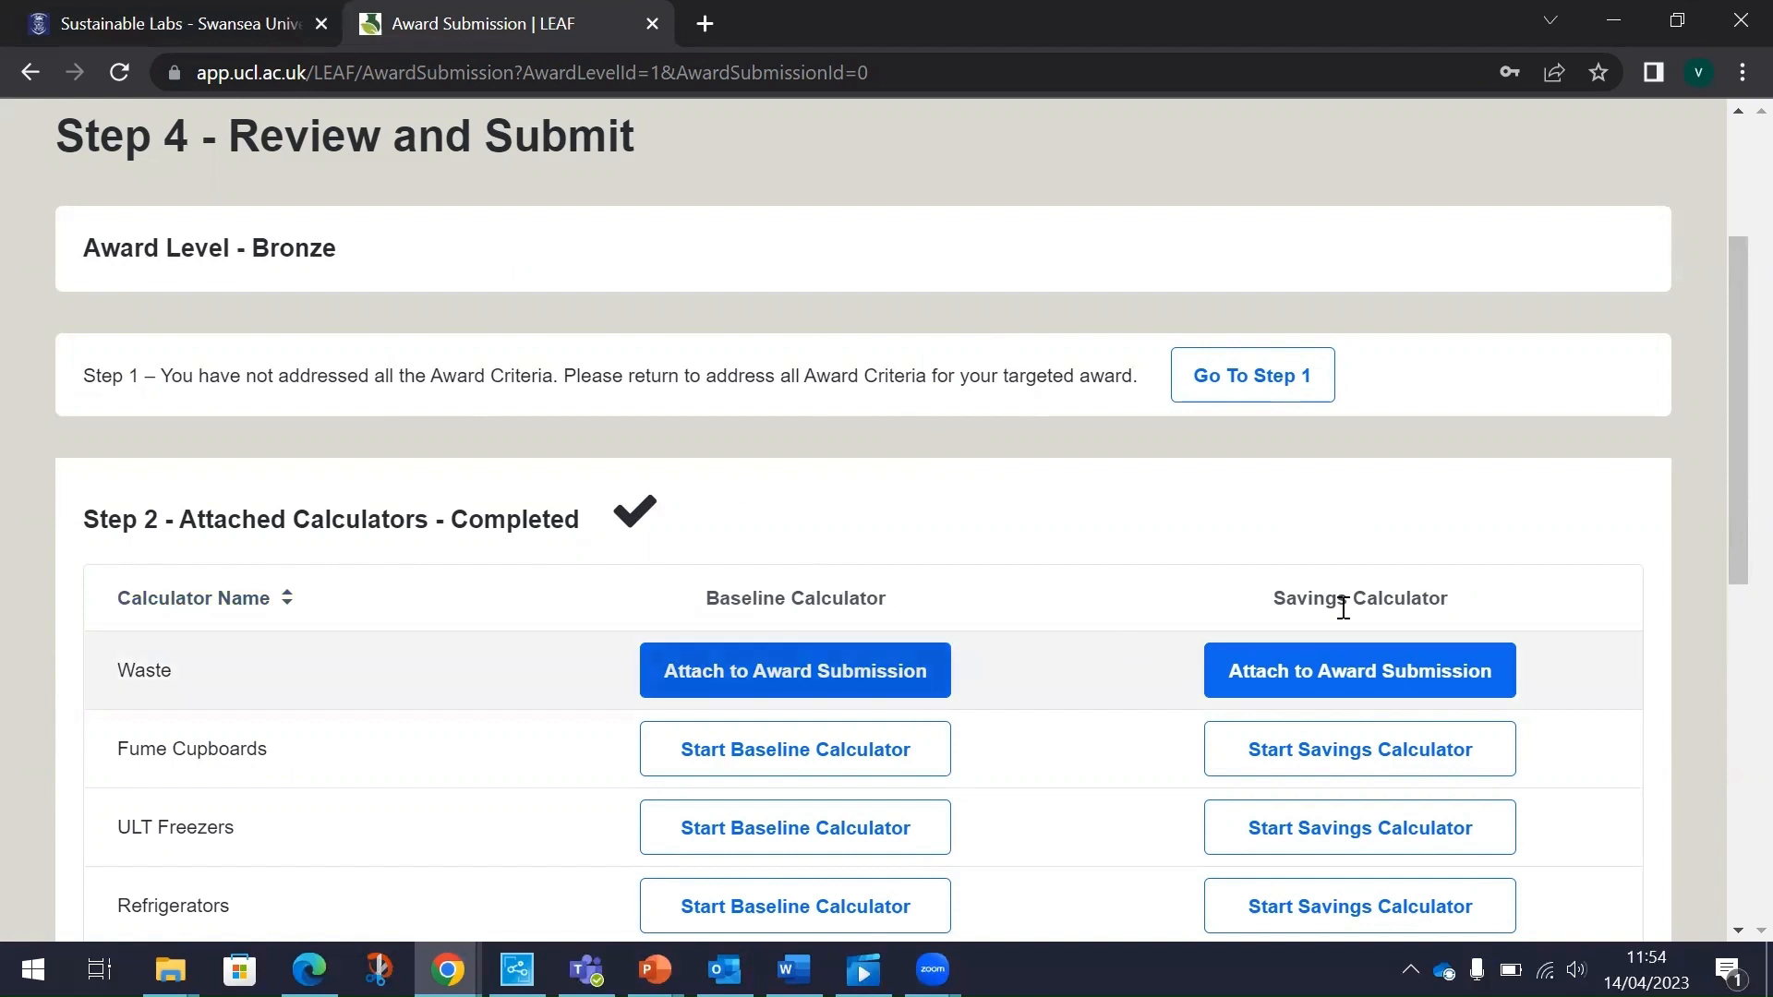
scroll(1181, 473, down, 7)
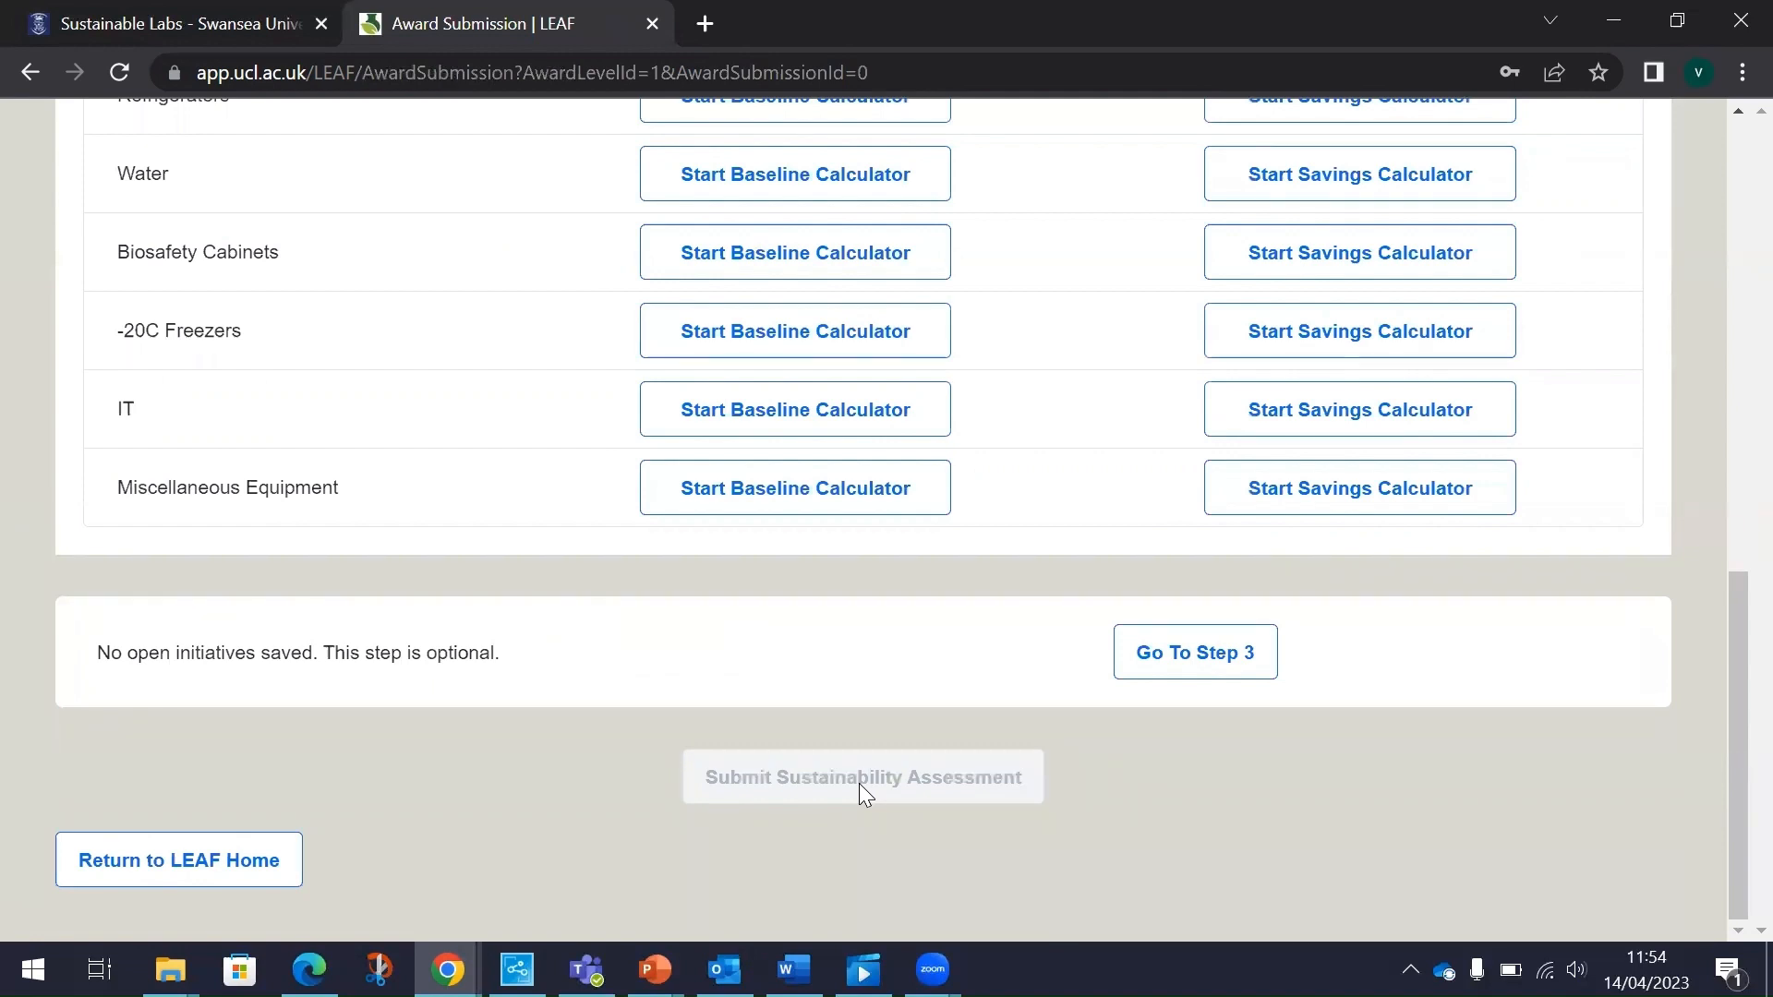
click(201, 862)
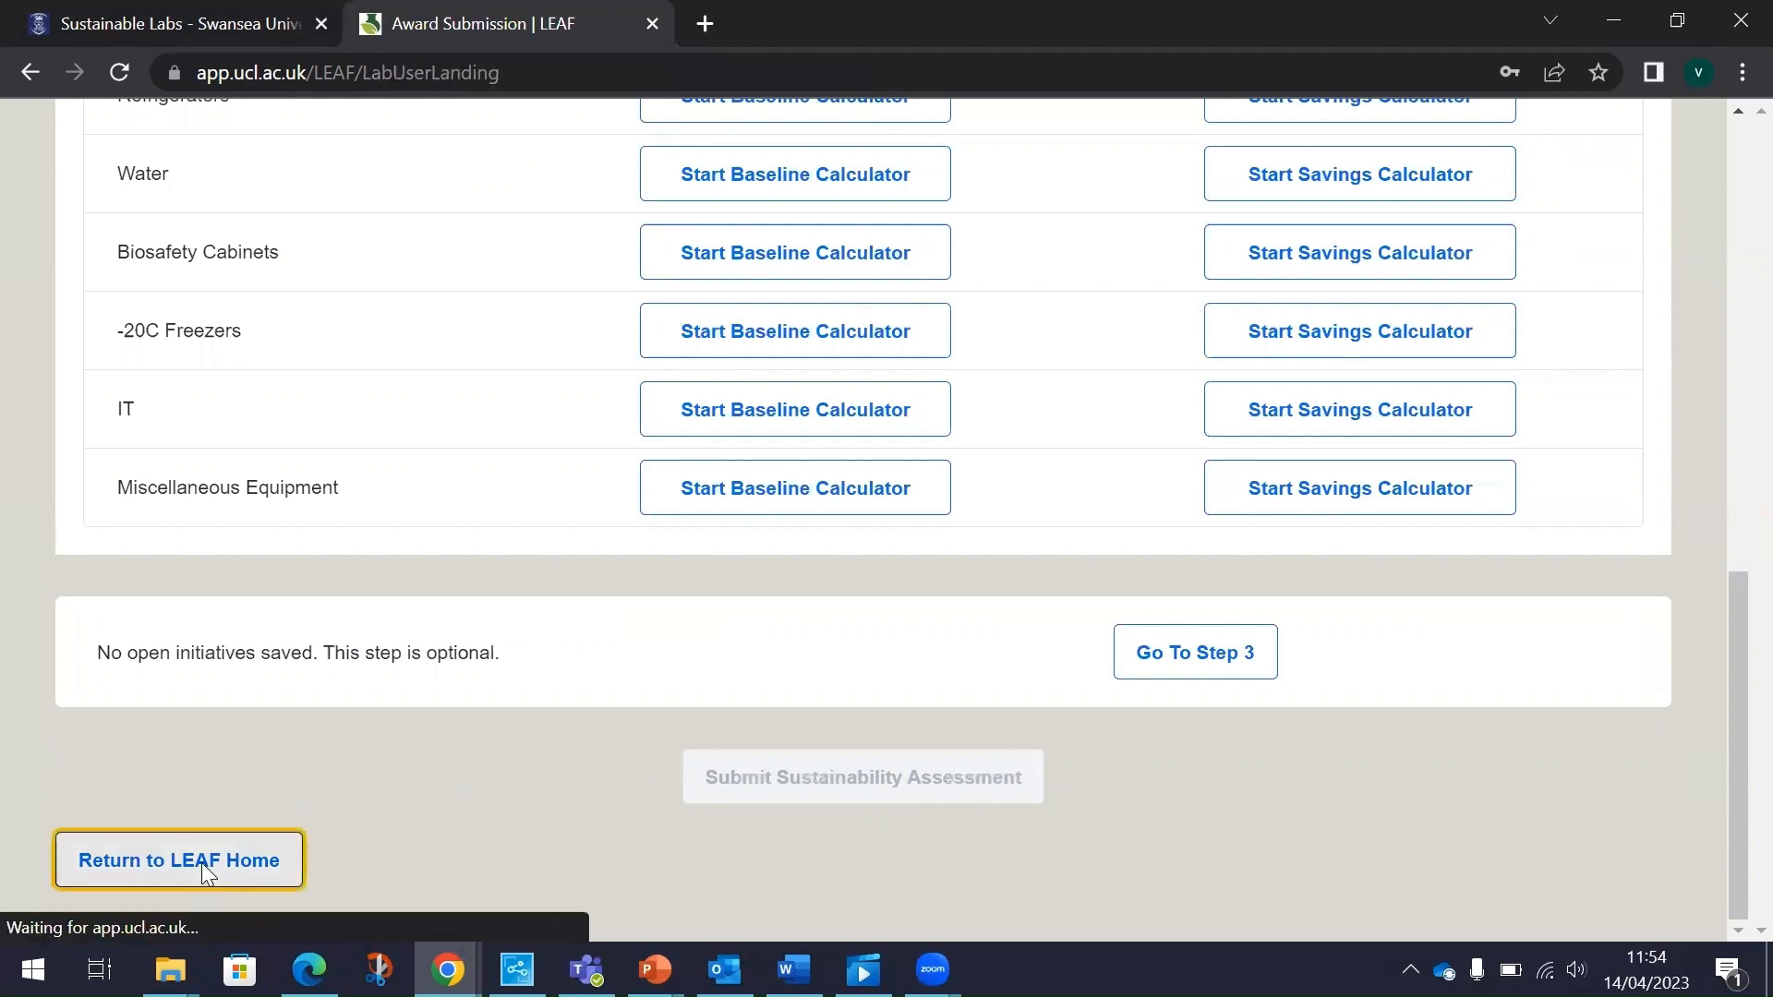
Open Test lab's calculators and look through the guidance and the list of available calculators.
scroll(1329, 541, down, 5)
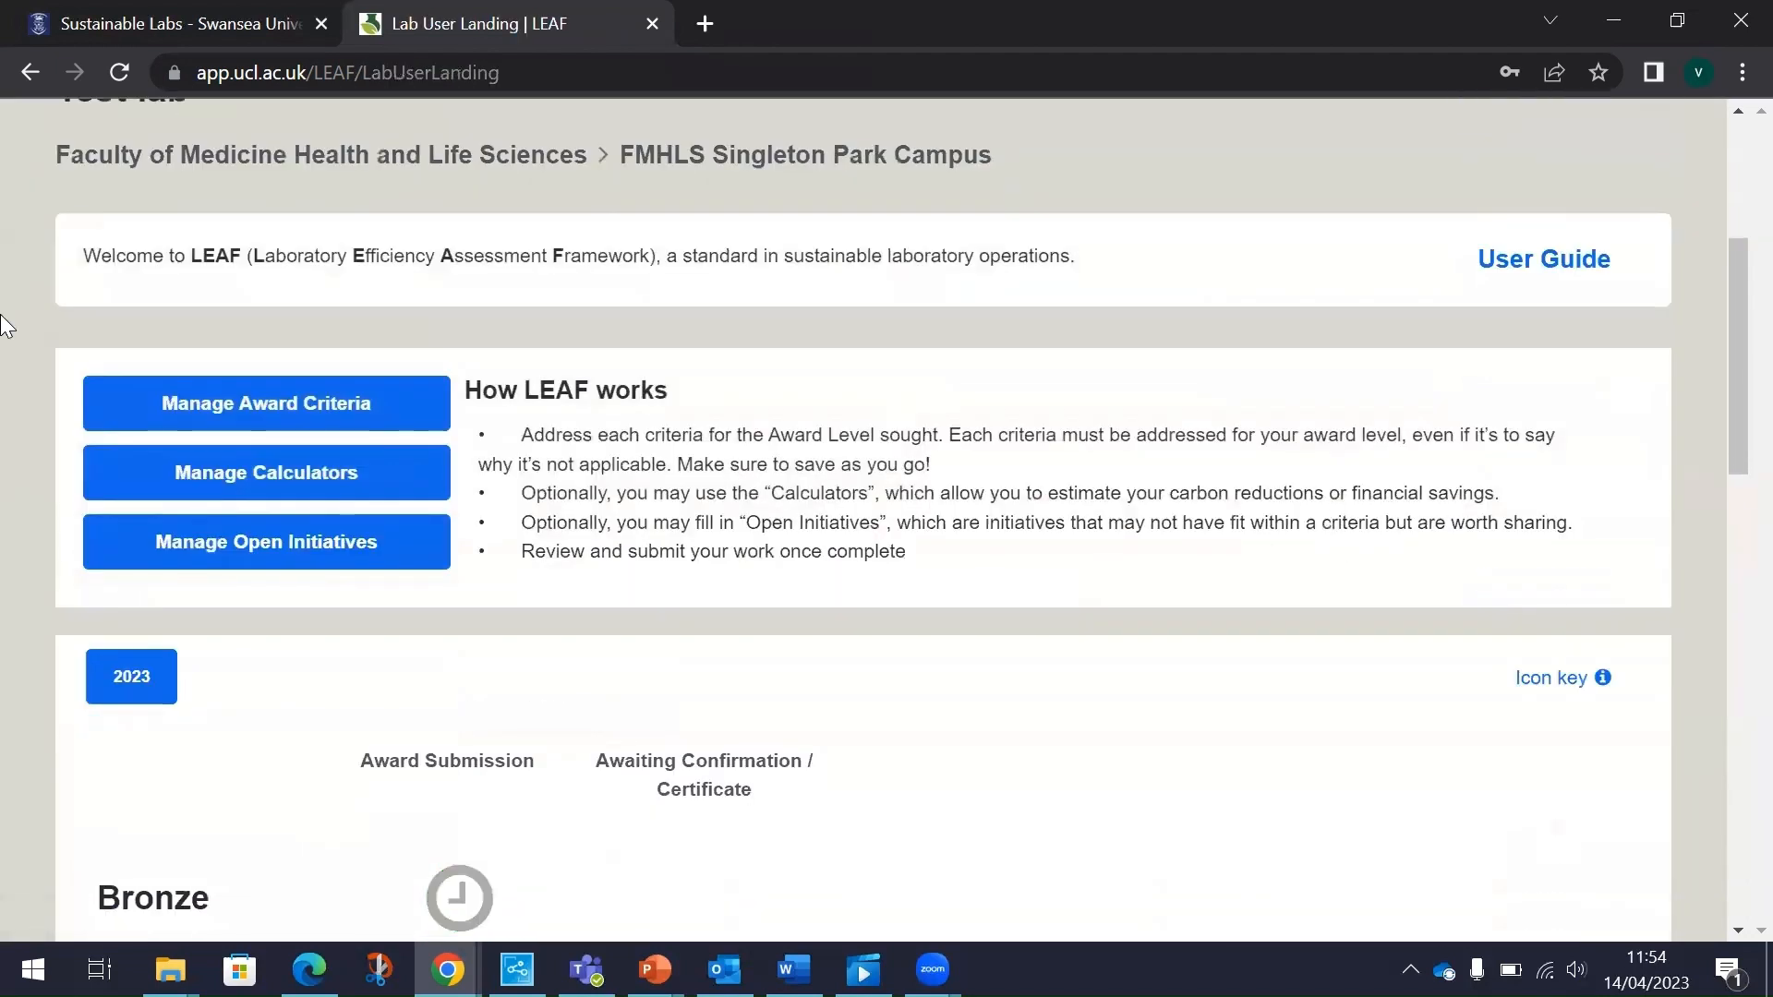
click(289, 478)
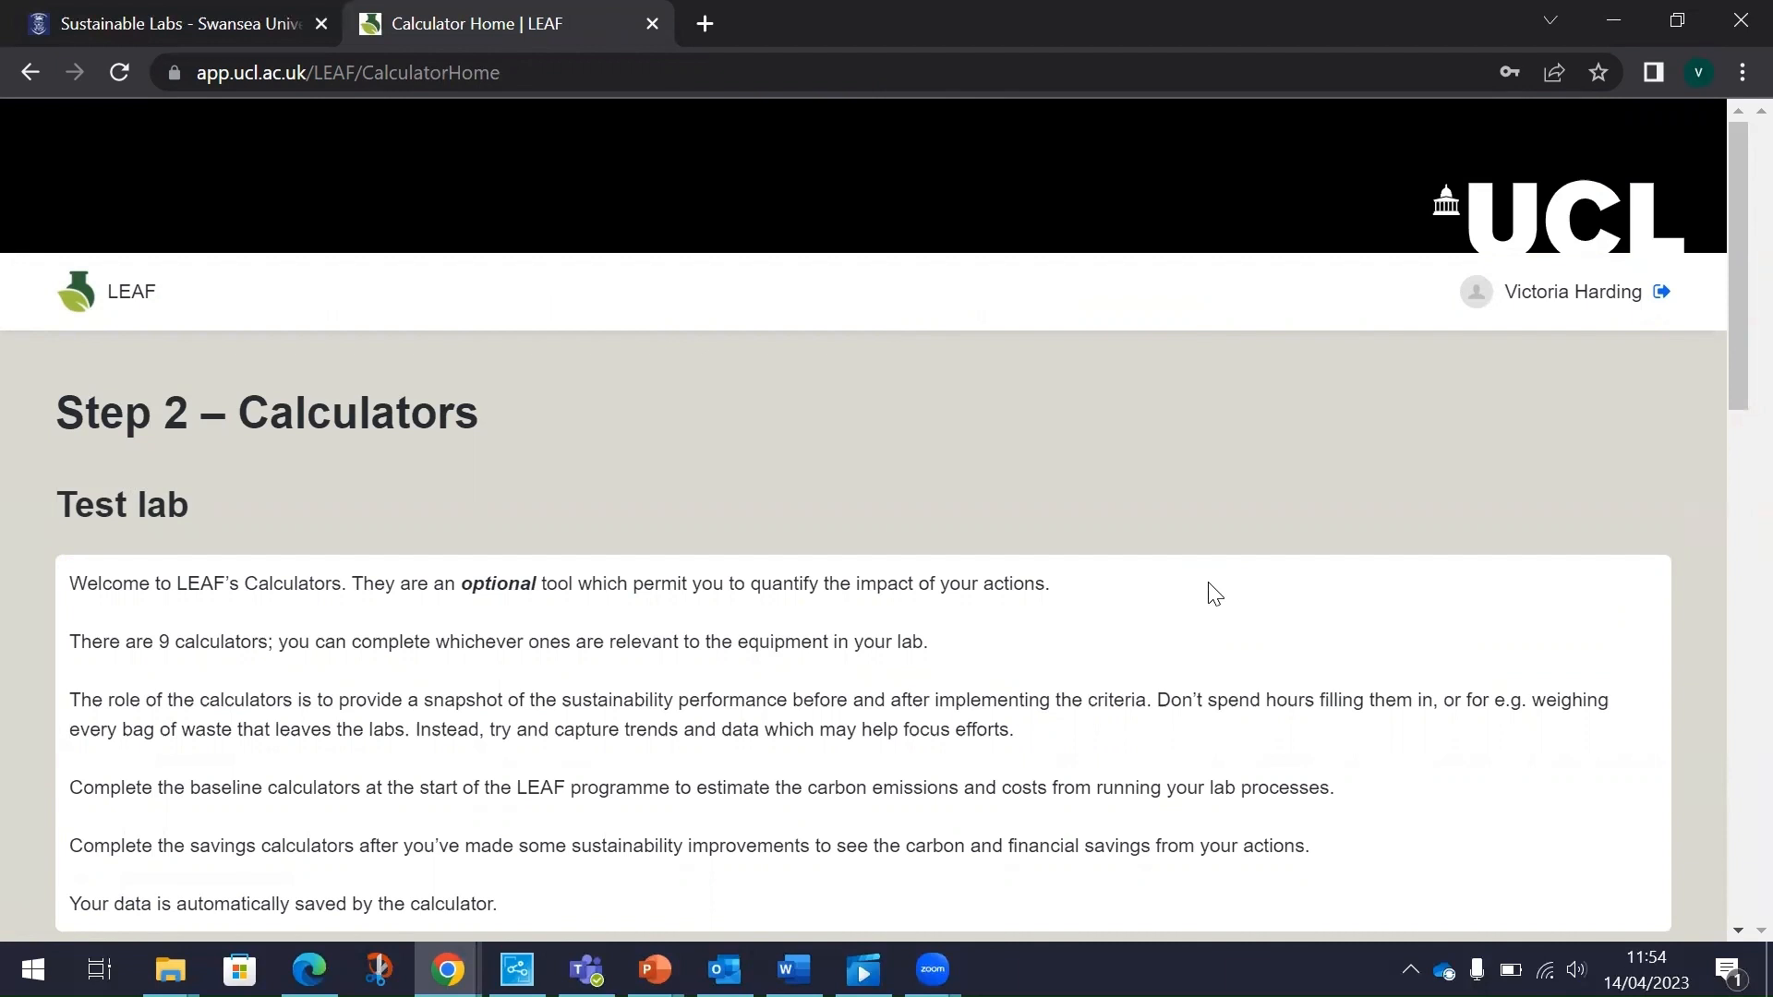
scroll(1214, 594, down, 7)
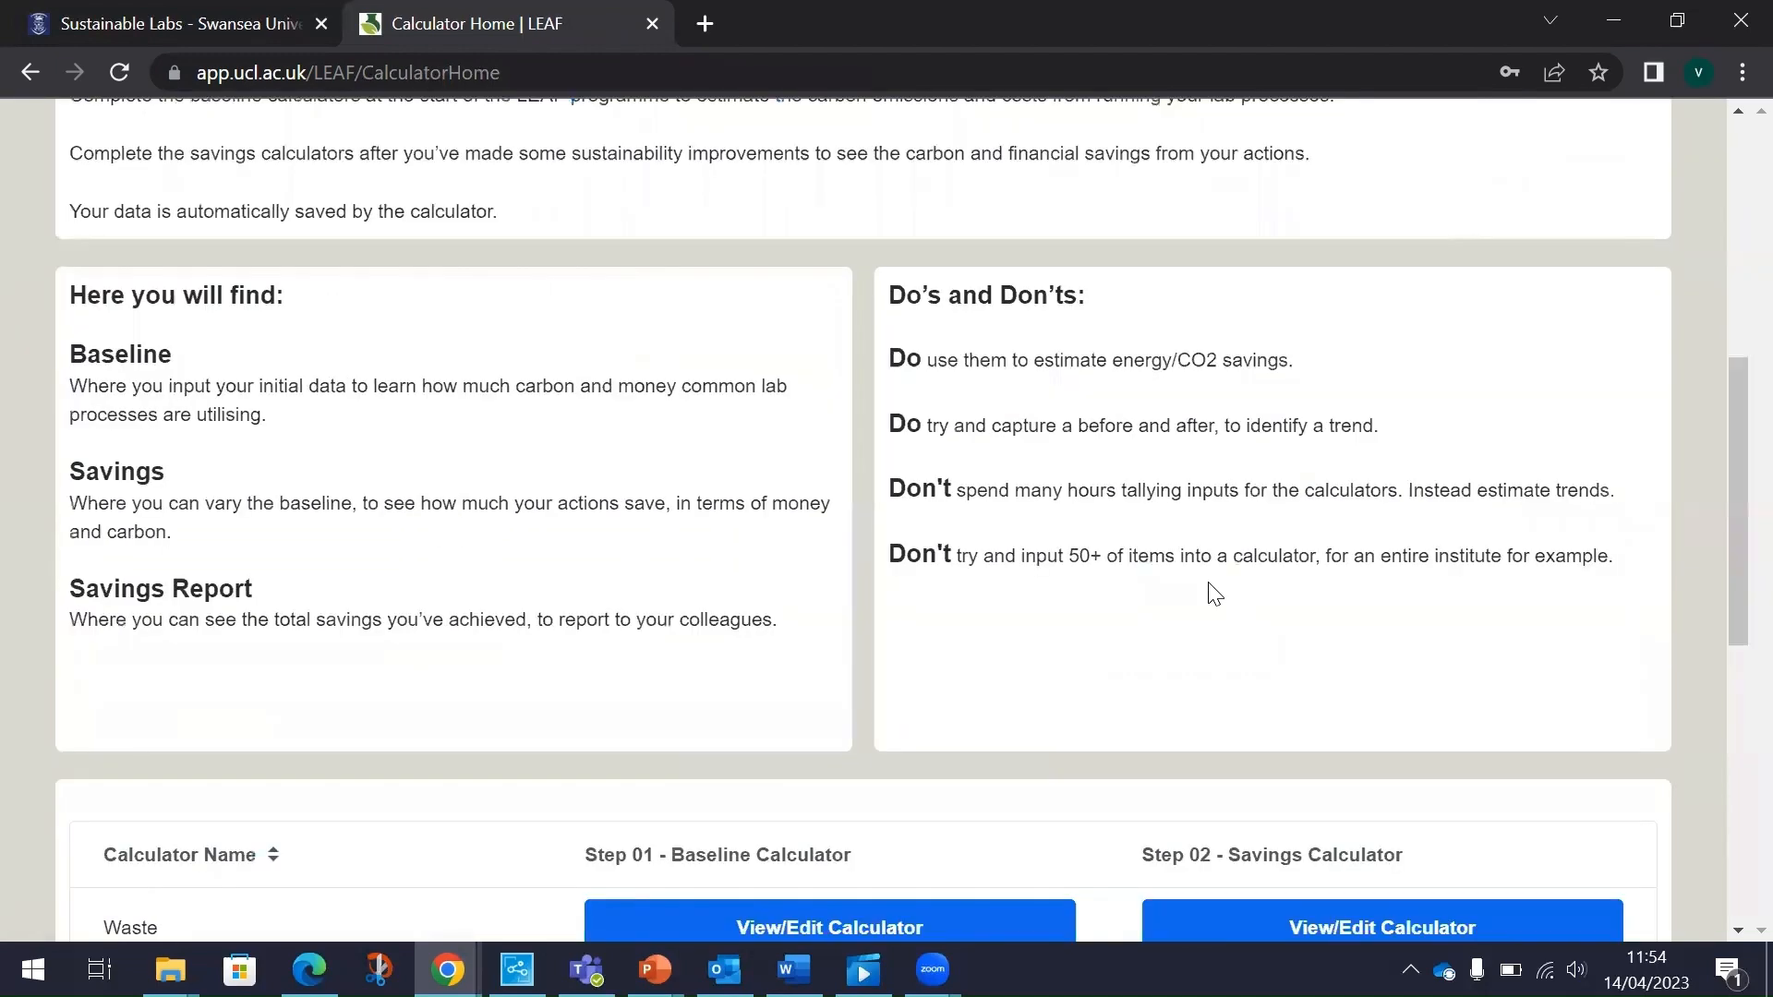
scroll(1214, 594, down, 5)
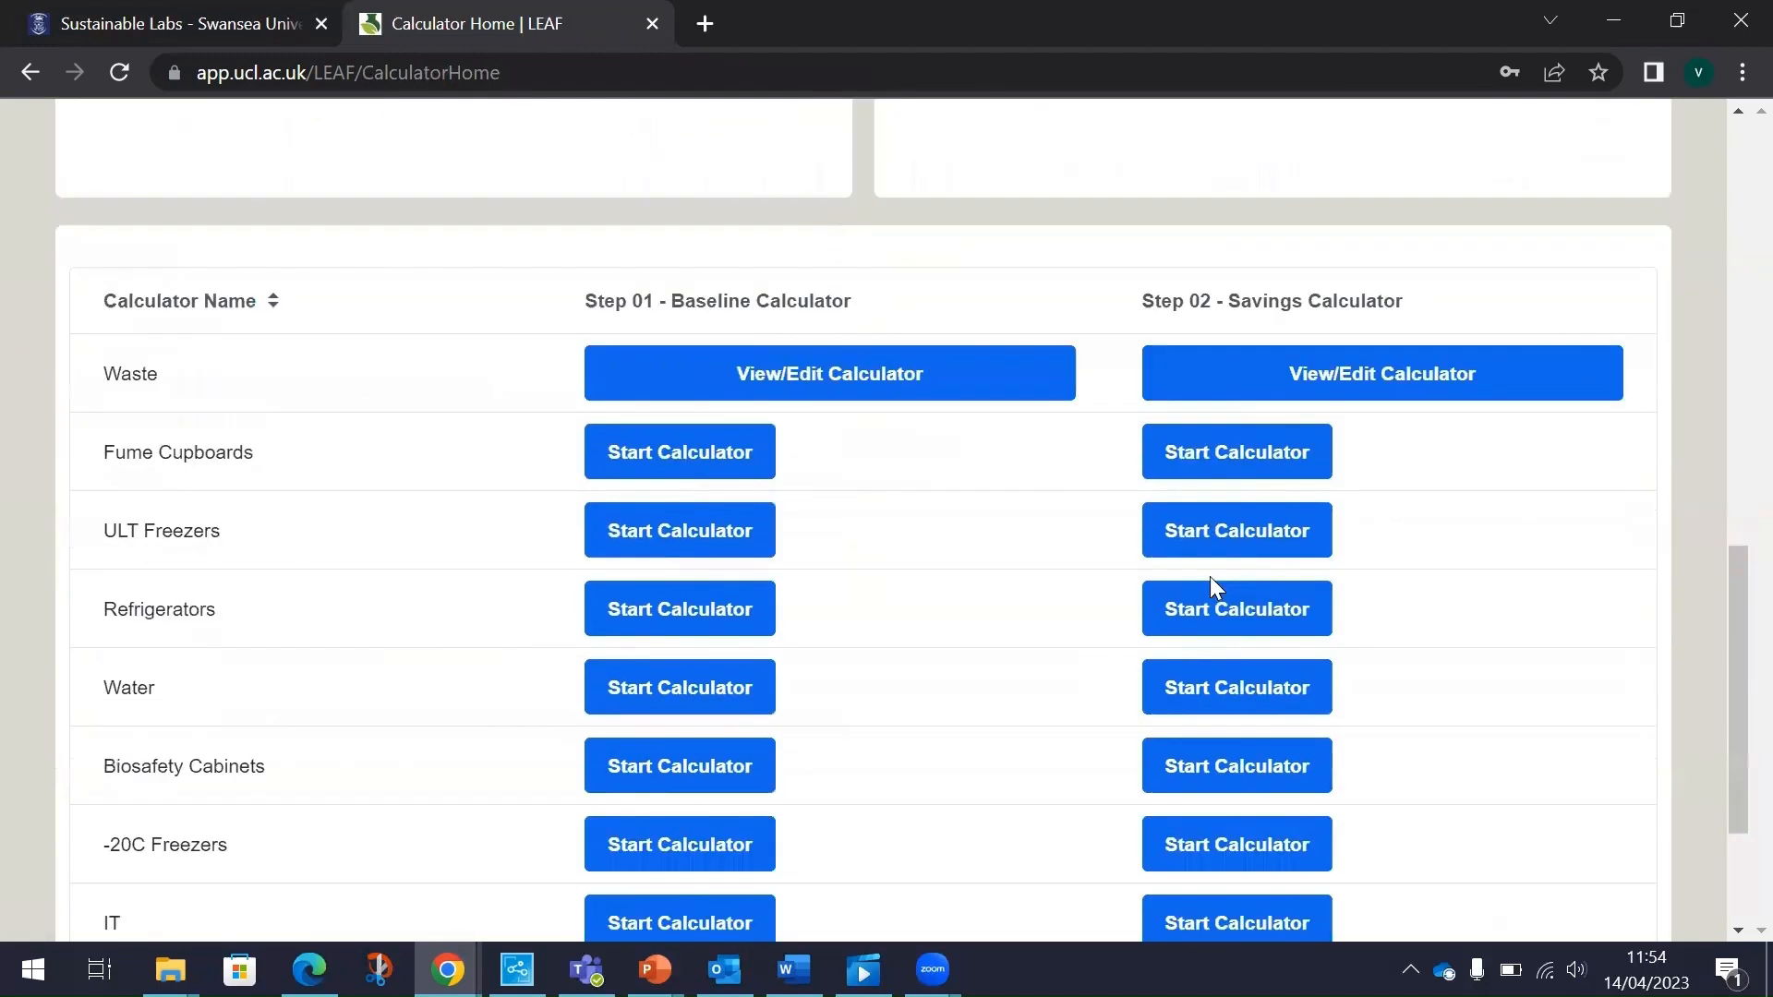
Open the Waste baseline calculator and set the number of Offensive bins to 0.
click(909, 377)
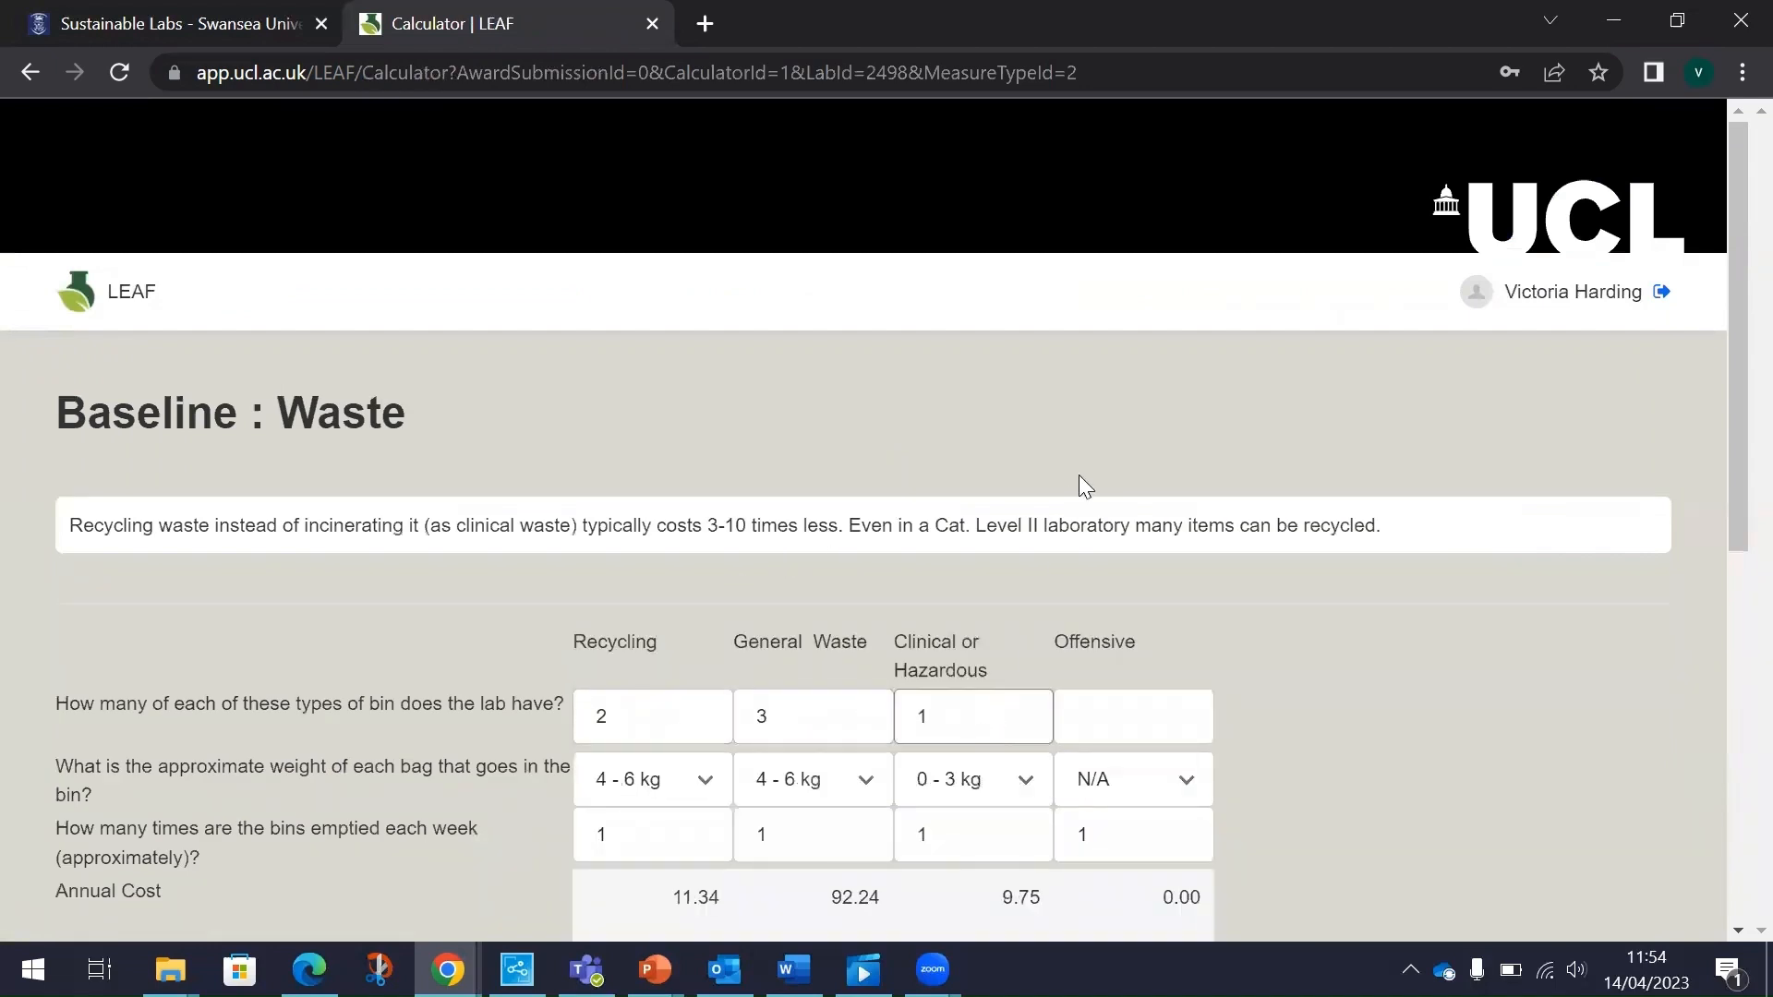
scroll(1081, 475, down, 3)
click(1172, 411)
text(0)
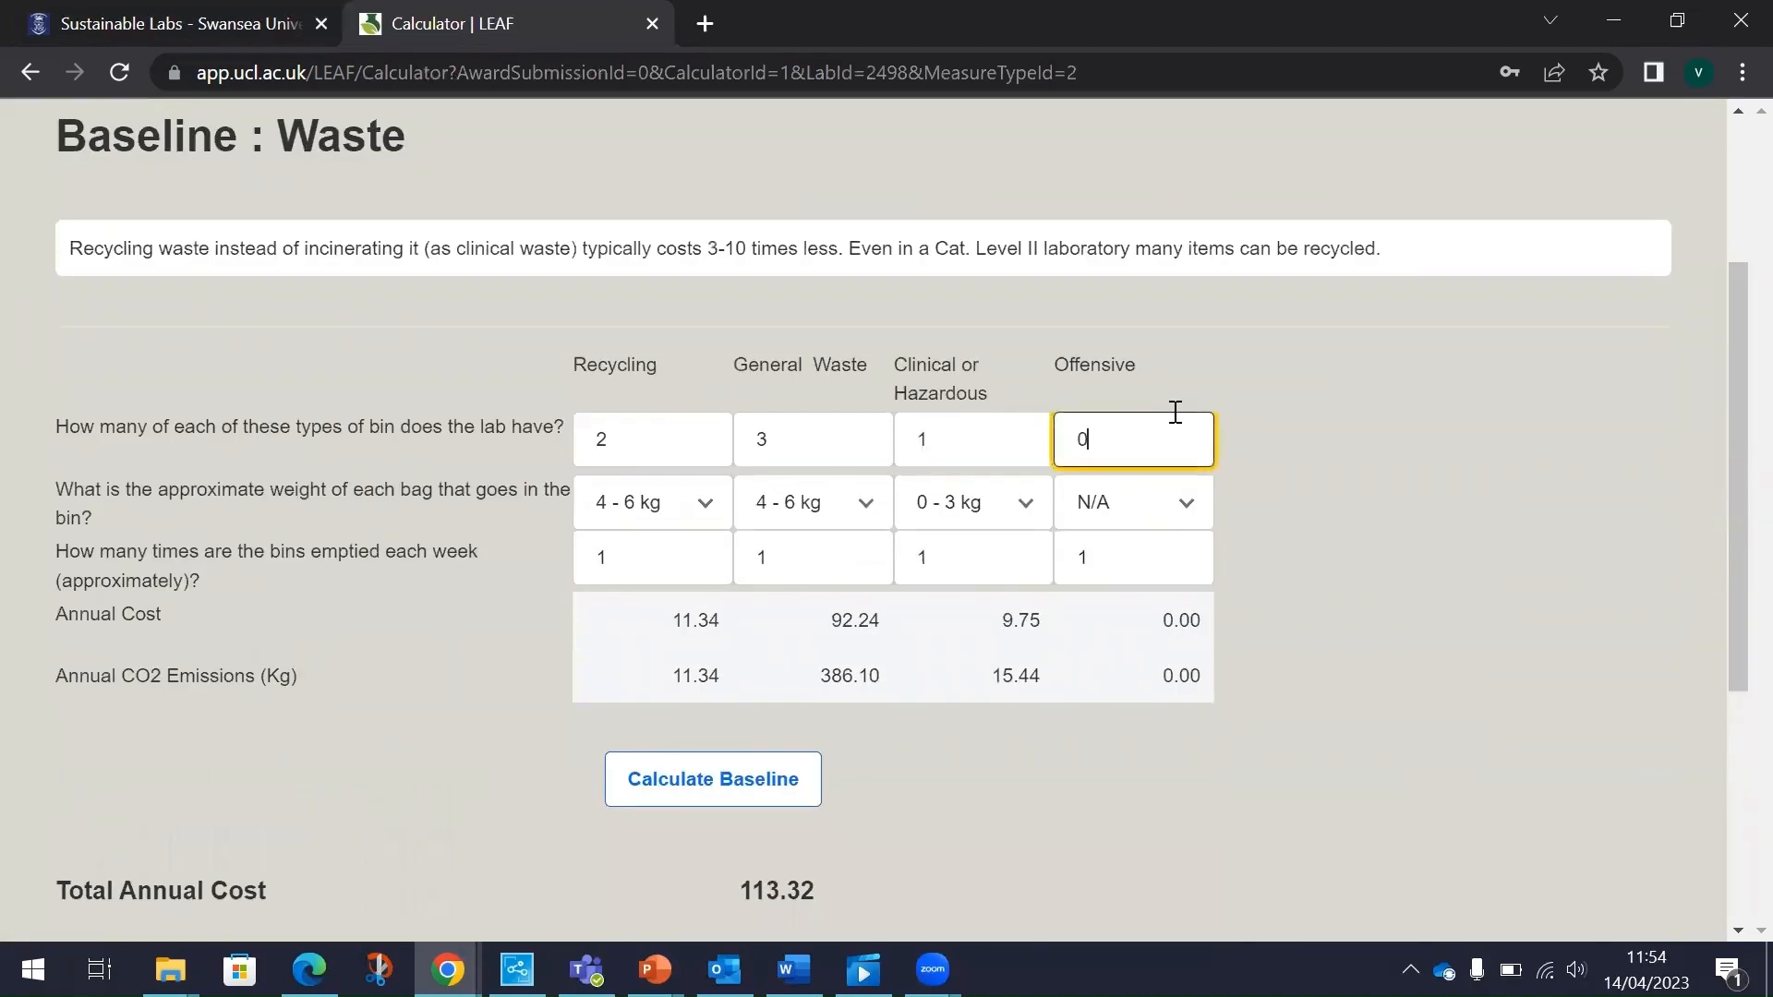
click(1235, 569)
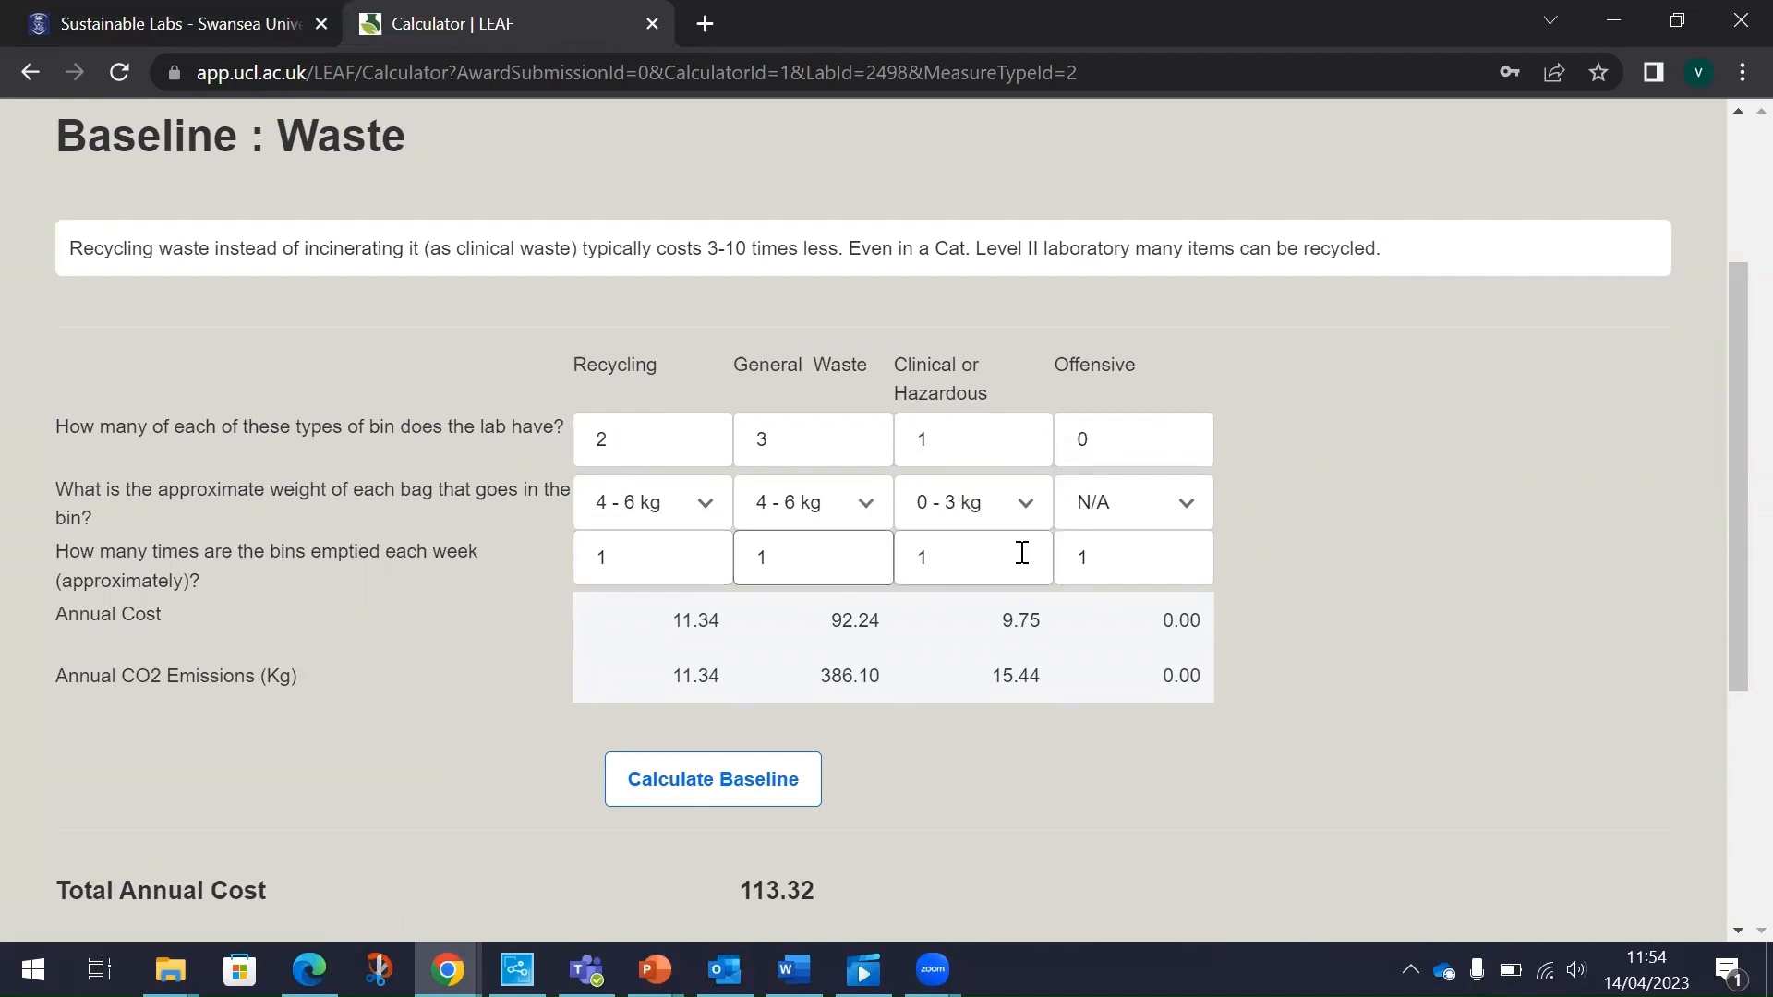
Review the baseline waste calculator's total annual cost and CO2 emissions, and return to the calculators overview.
scroll(1172, 552, down, 3)
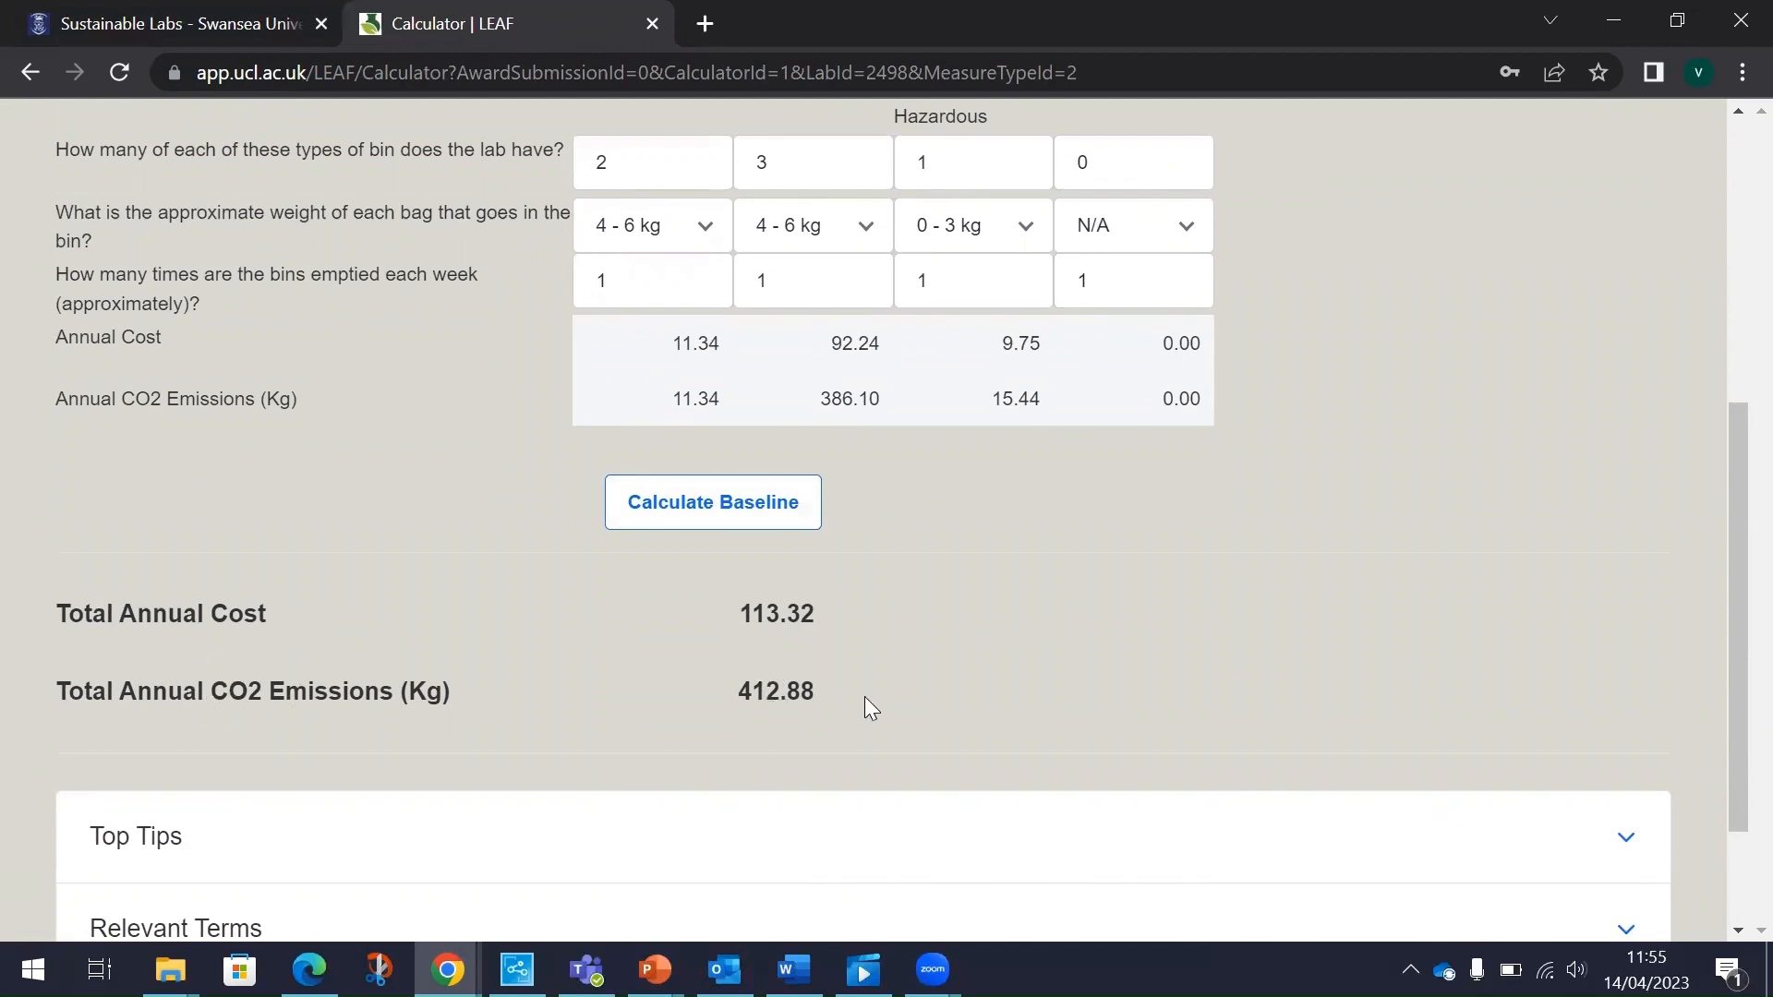
scroll(1051, 495, down, 2)
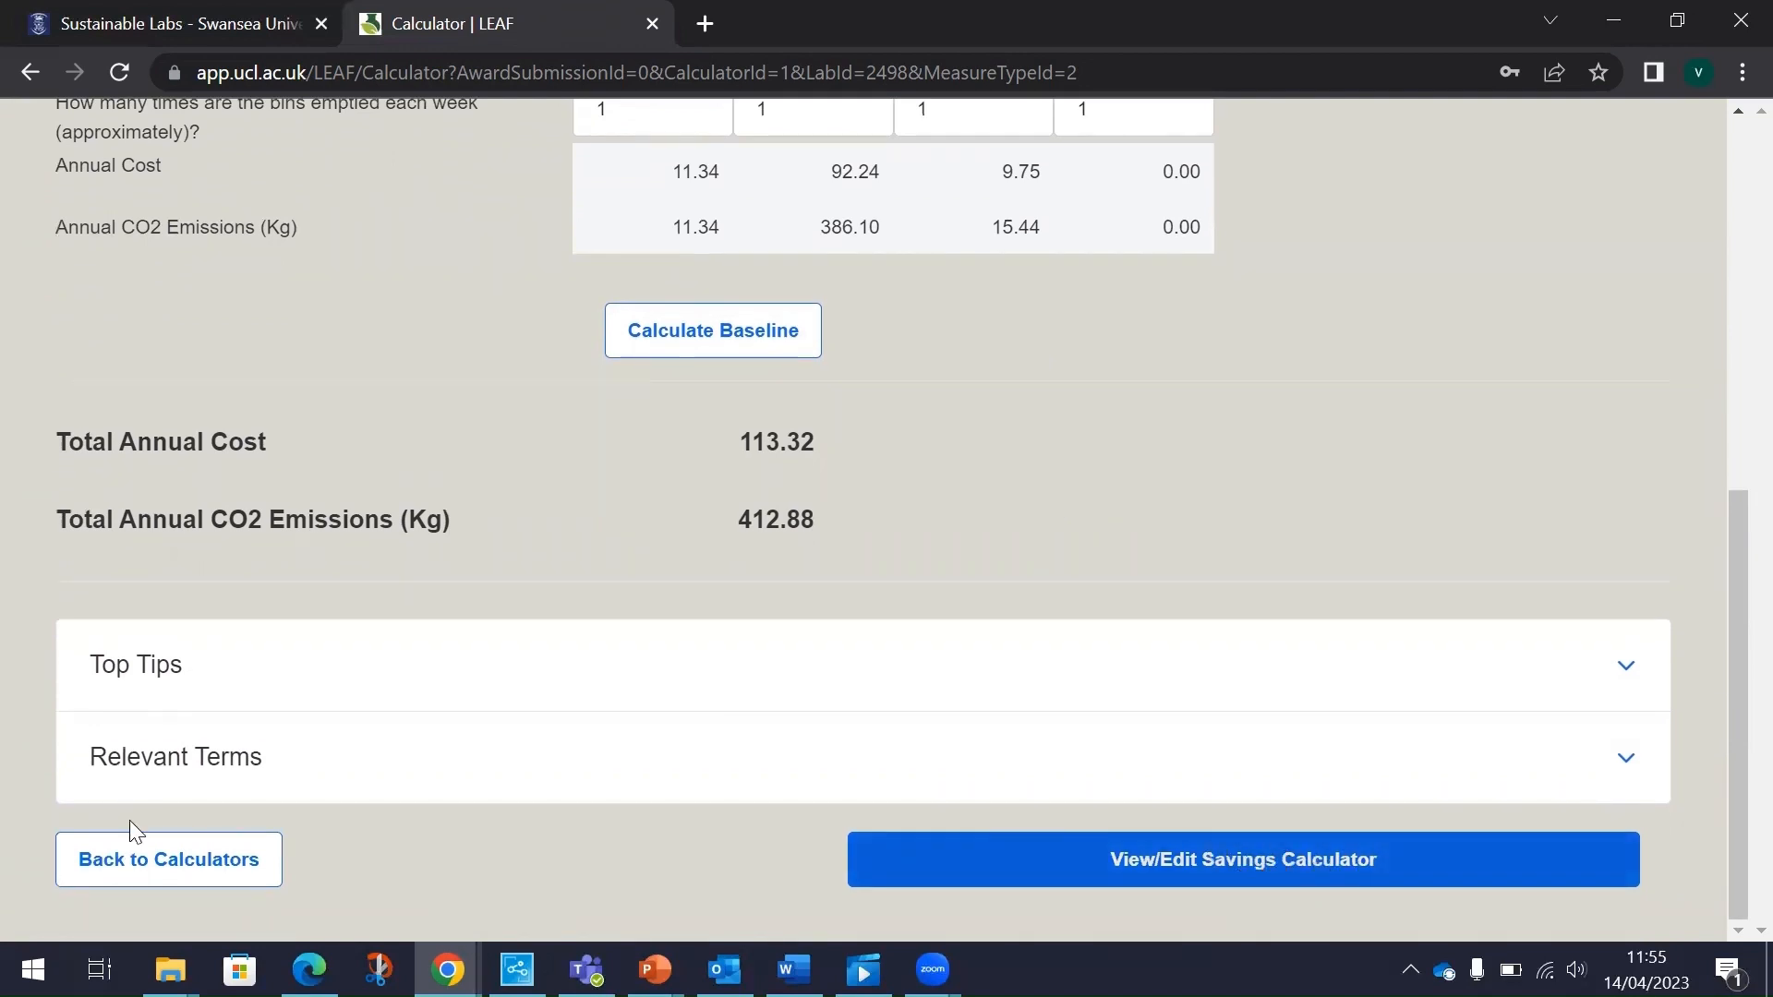
click(130, 855)
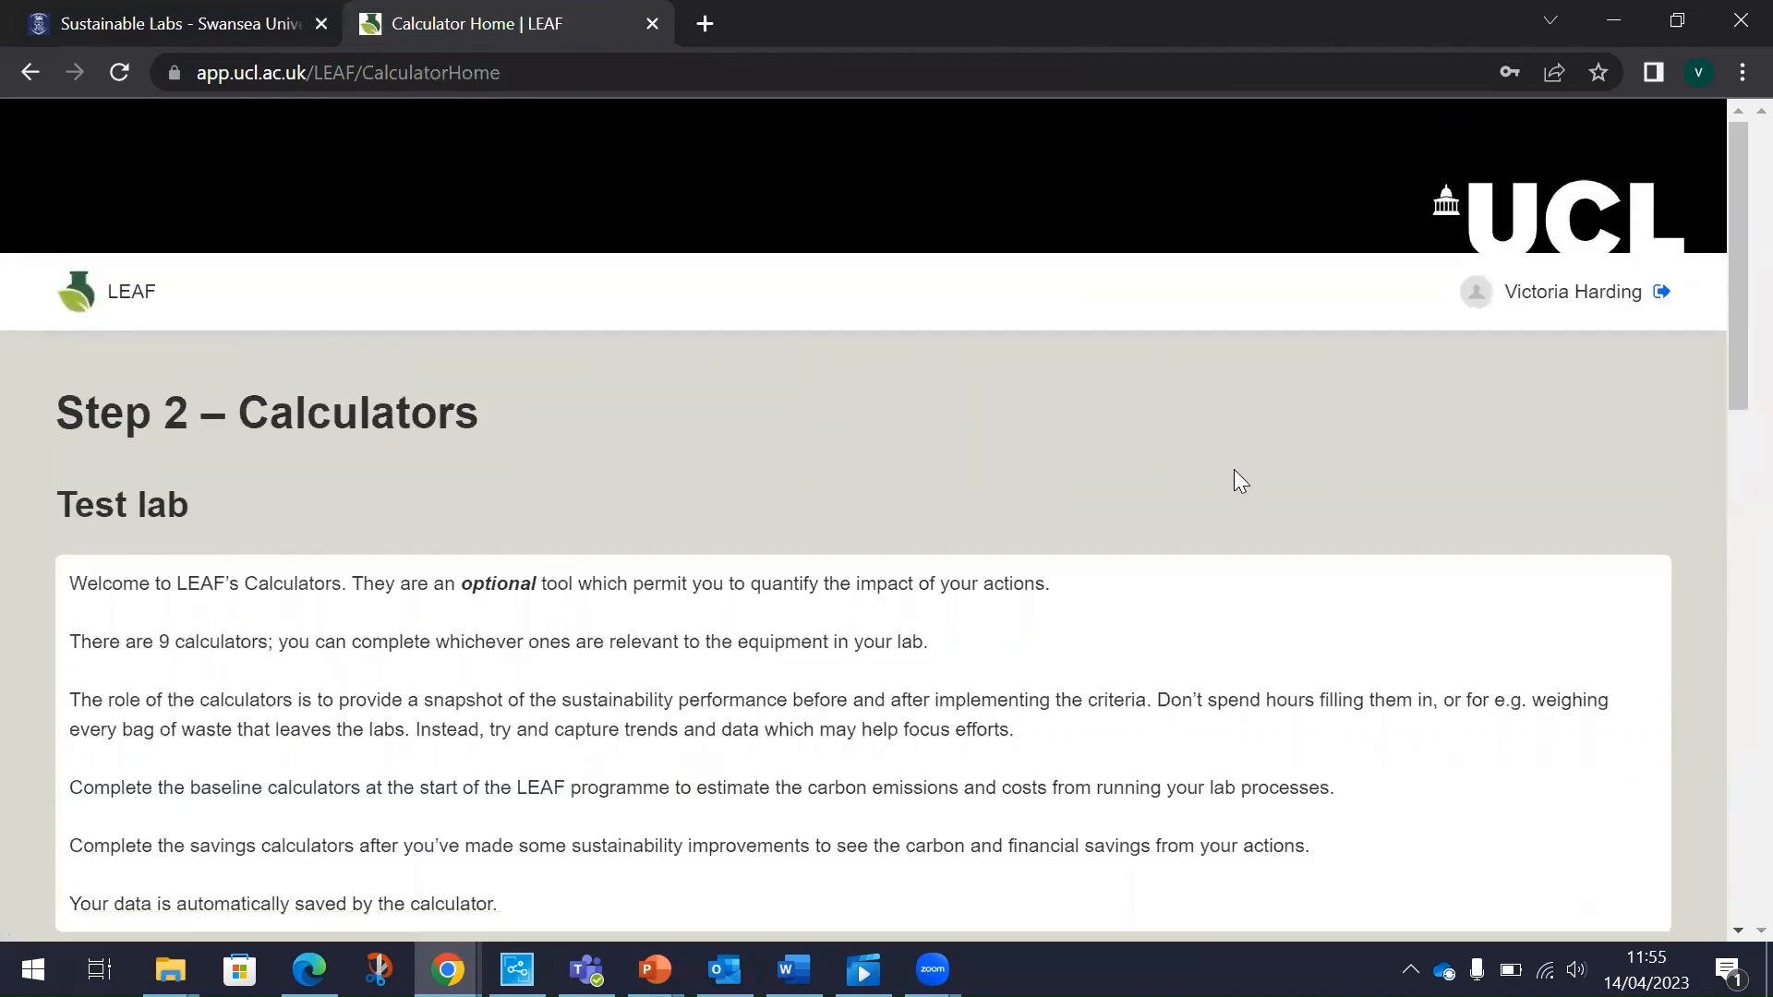
Open the Waste savings calculator and set the number of Offensive bins to 0.
scroll(1237, 476, down, 10)
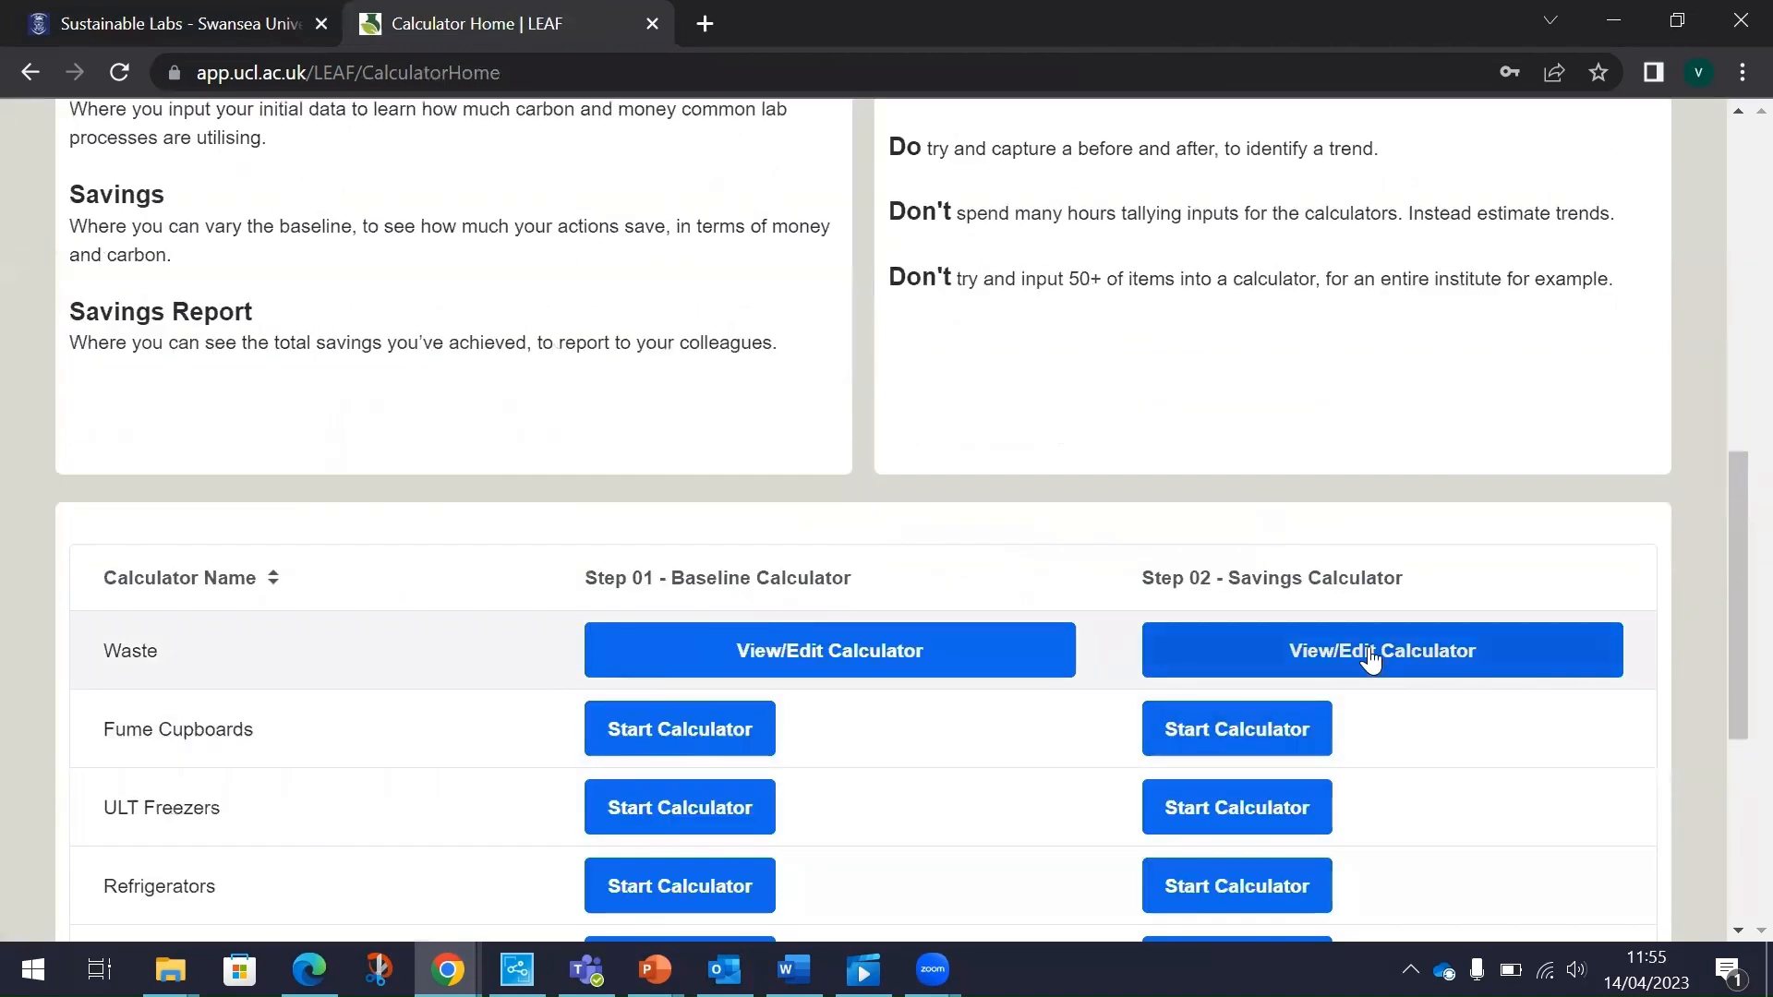
click(1370, 656)
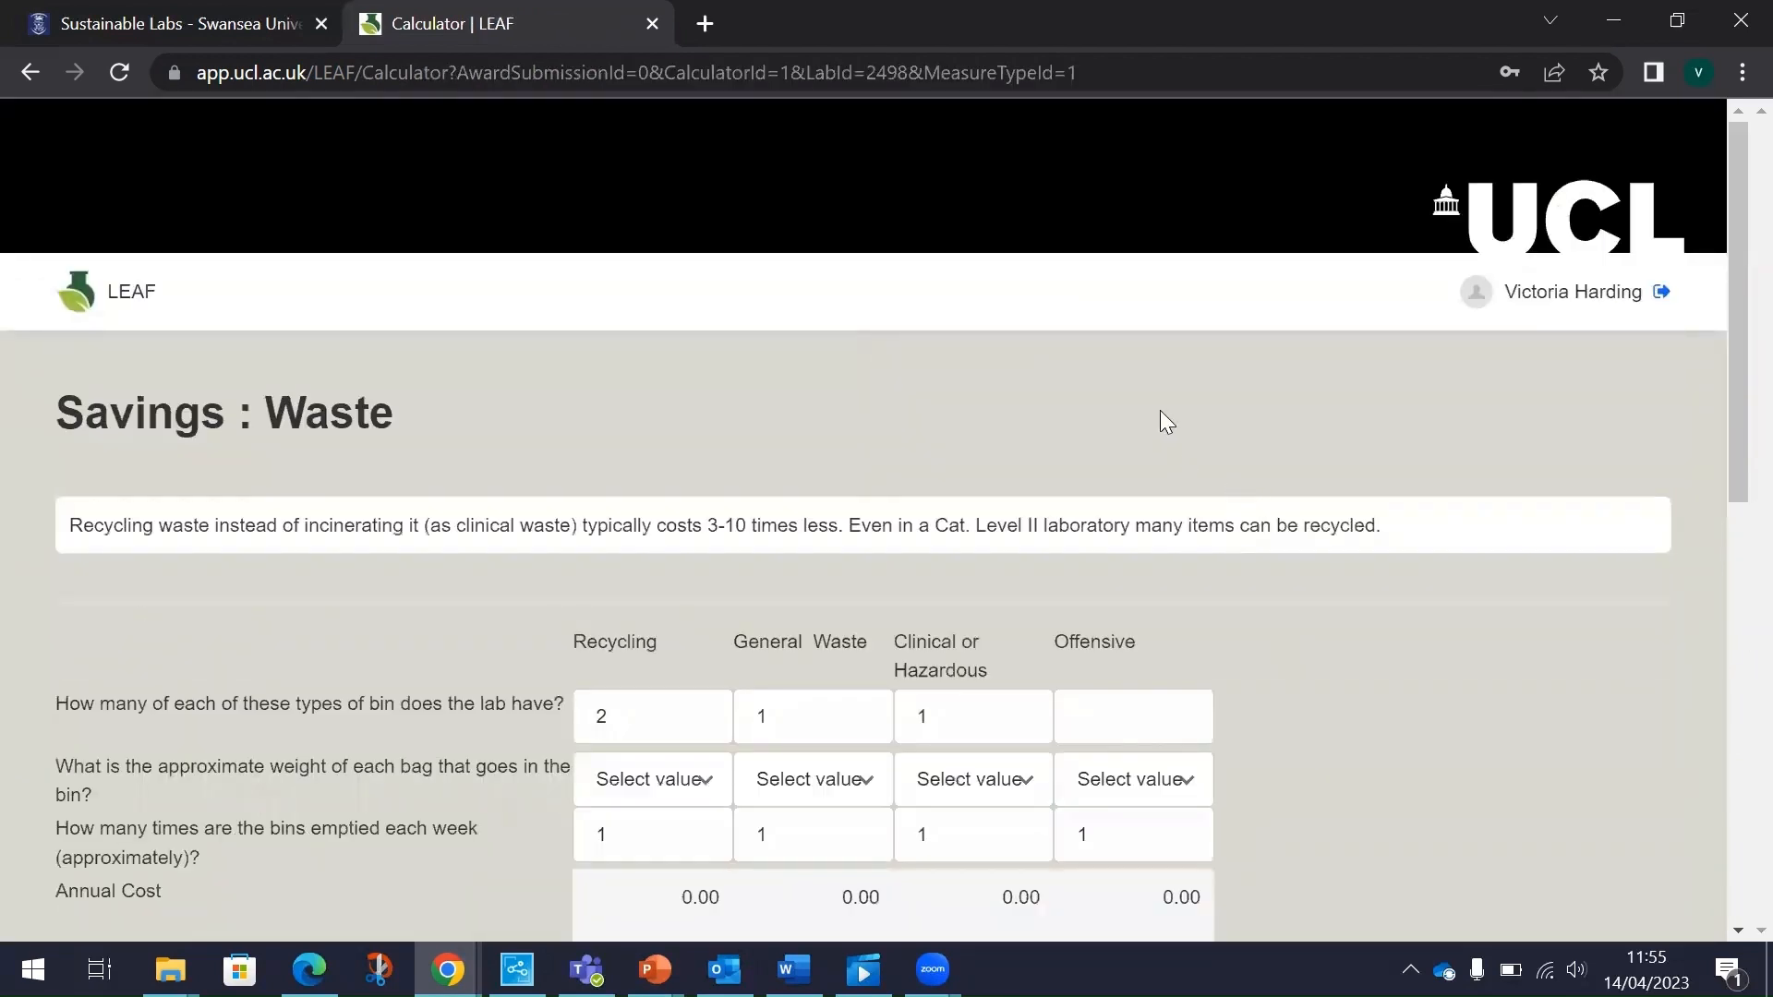
scroll(1159, 411, down, 3)
click(646, 451)
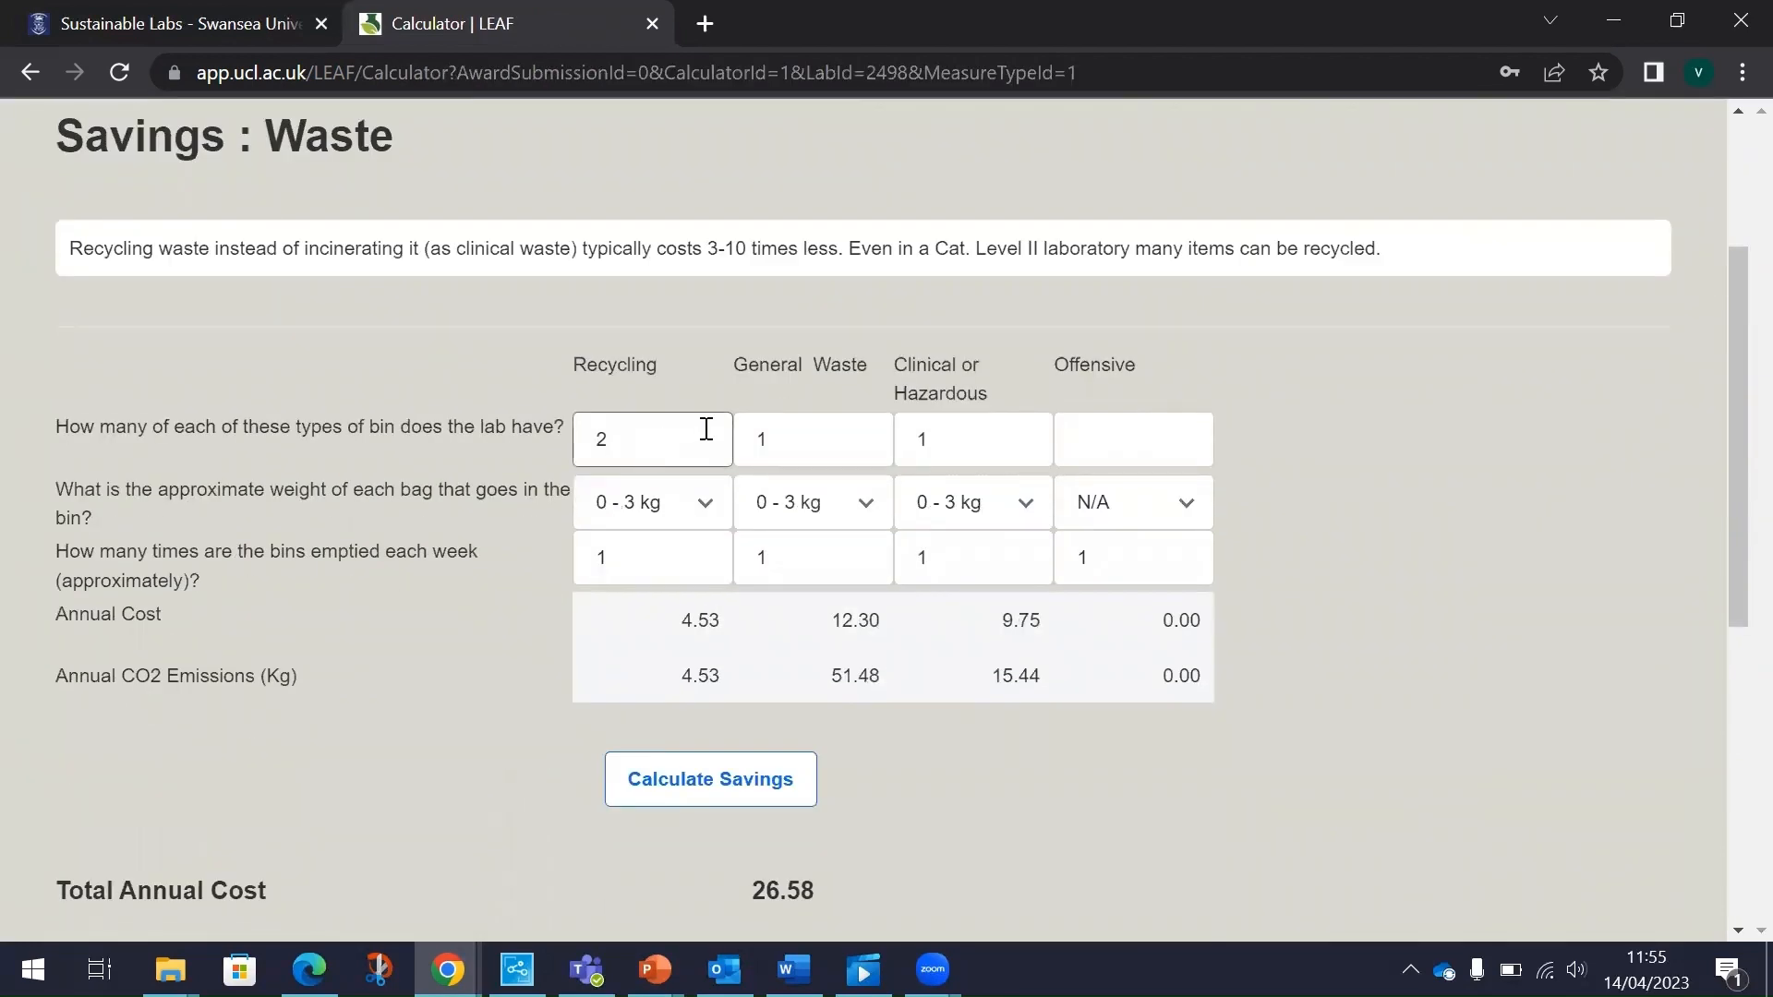
click(1176, 430)
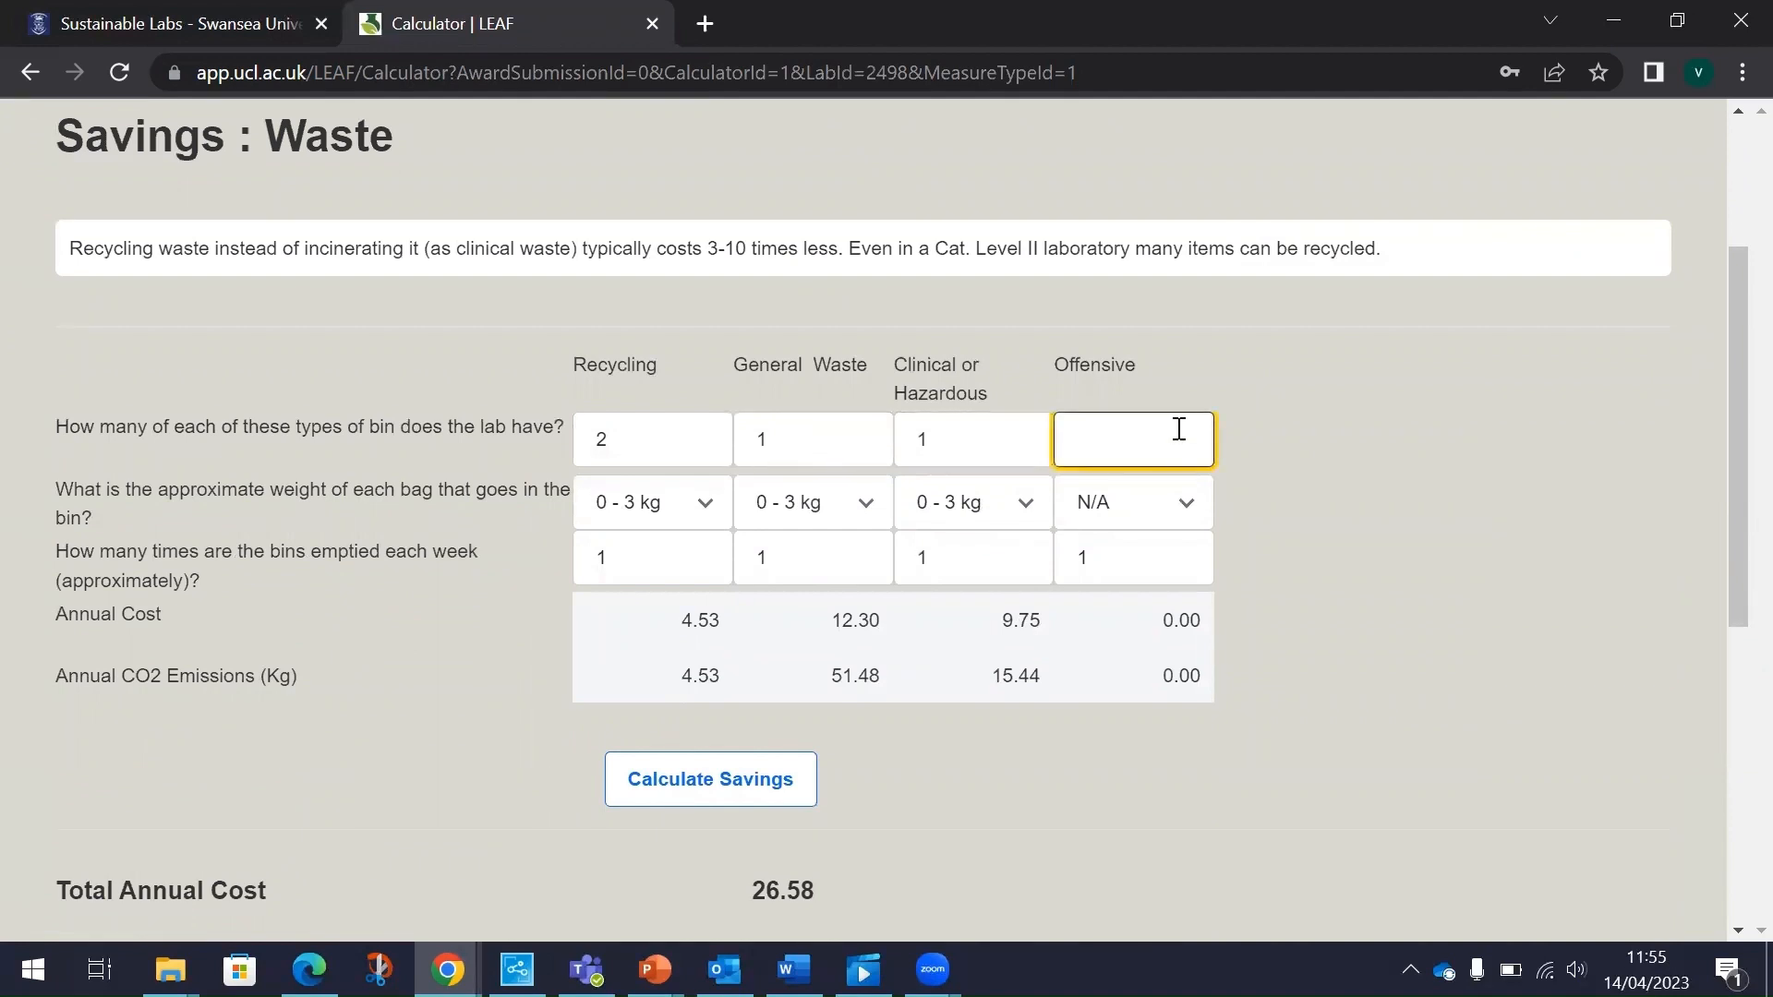
text(0)
click(1277, 578)
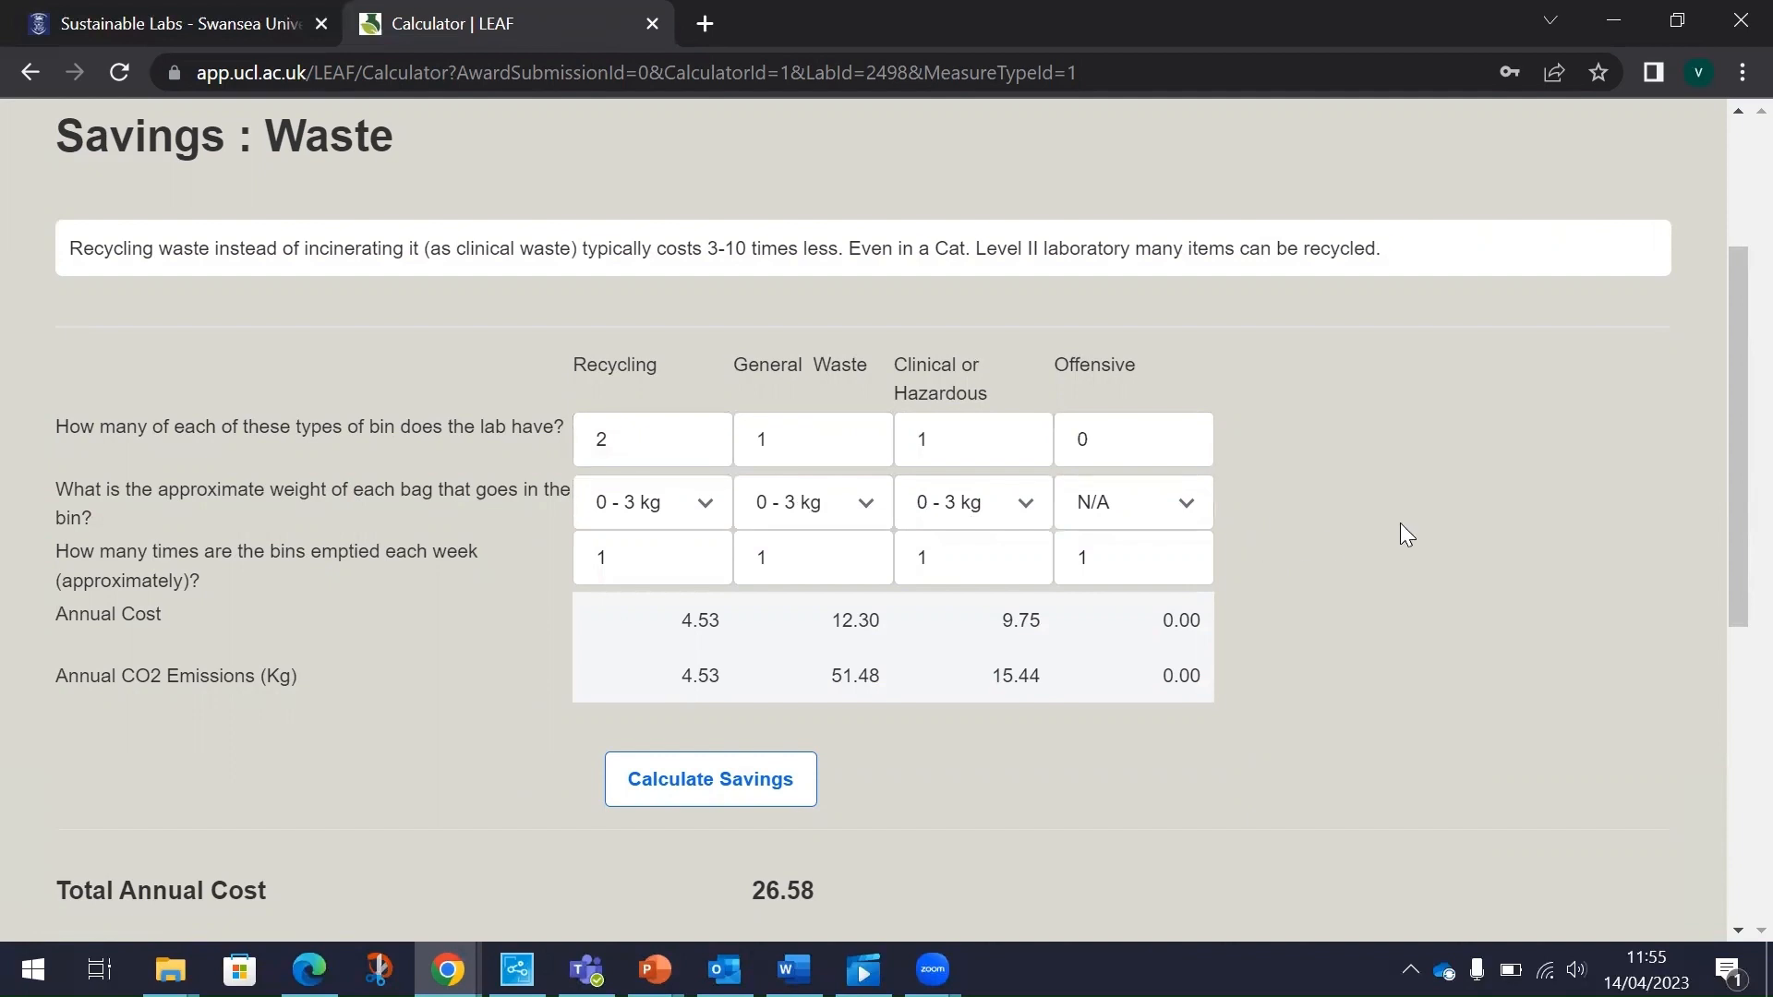
Review the Waste savings calculator's annual totals and the cost and CO2 emissions saved, and return to the calculators overview.
scroll(1399, 522, down, 1)
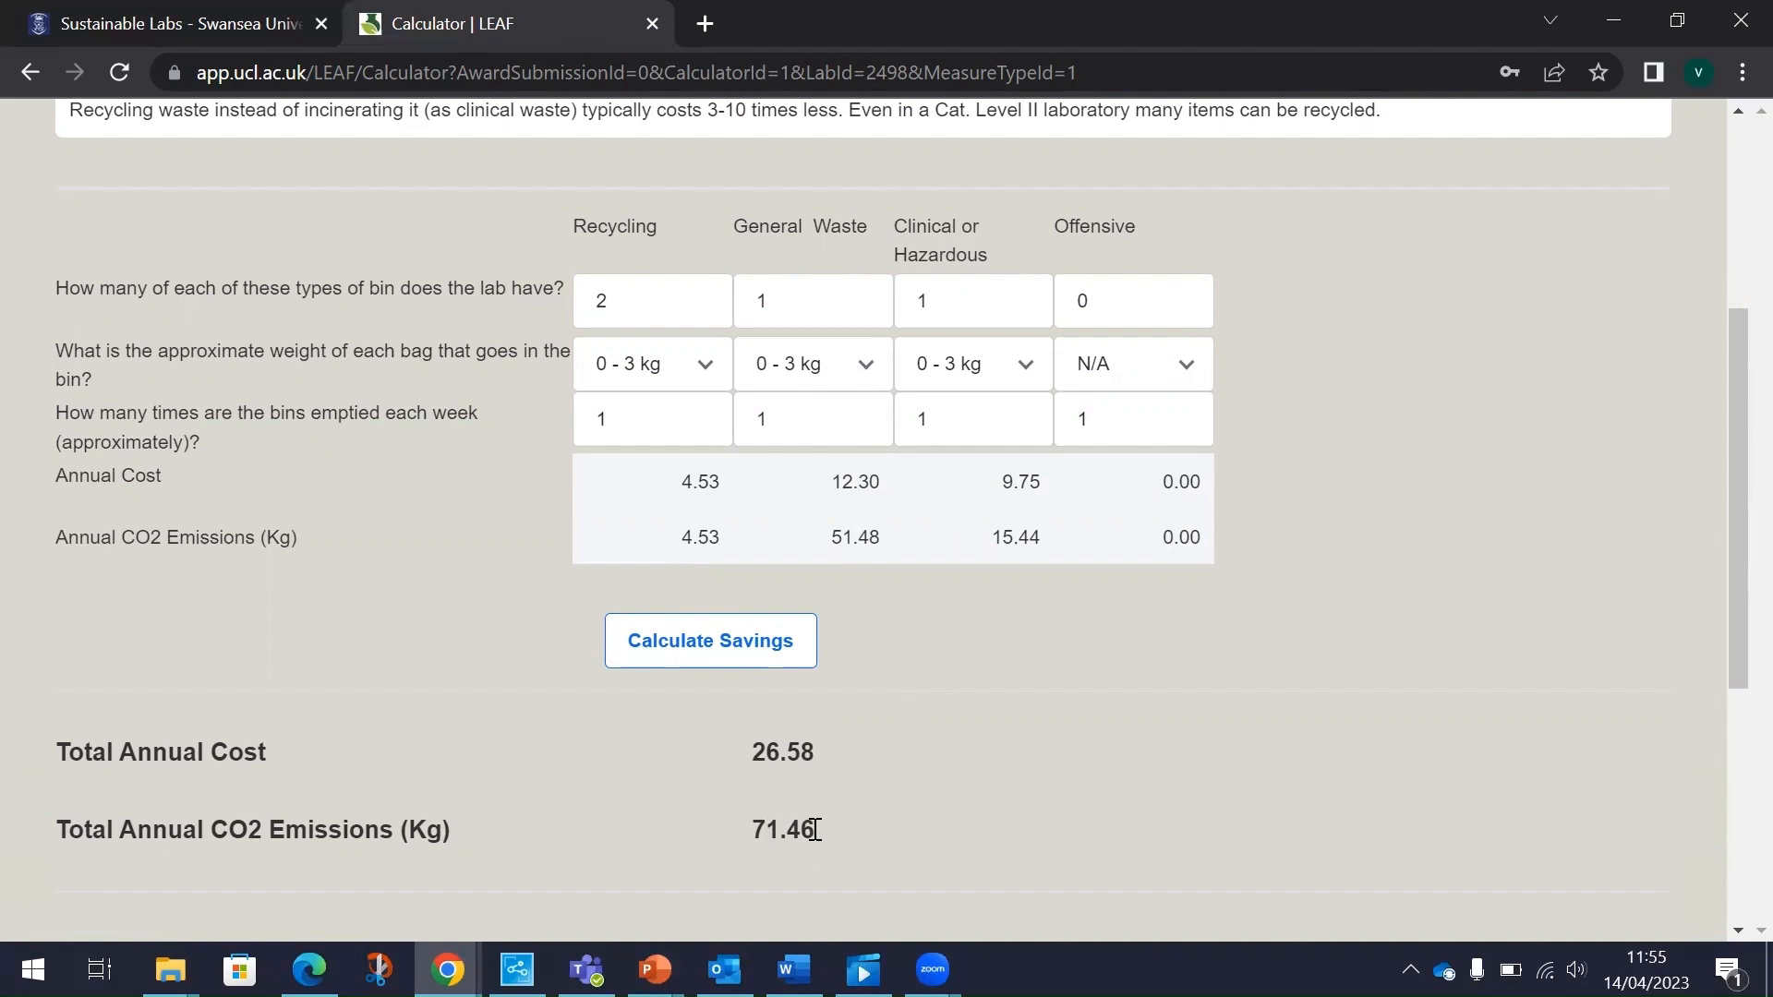
scroll(87, 670, down, 3)
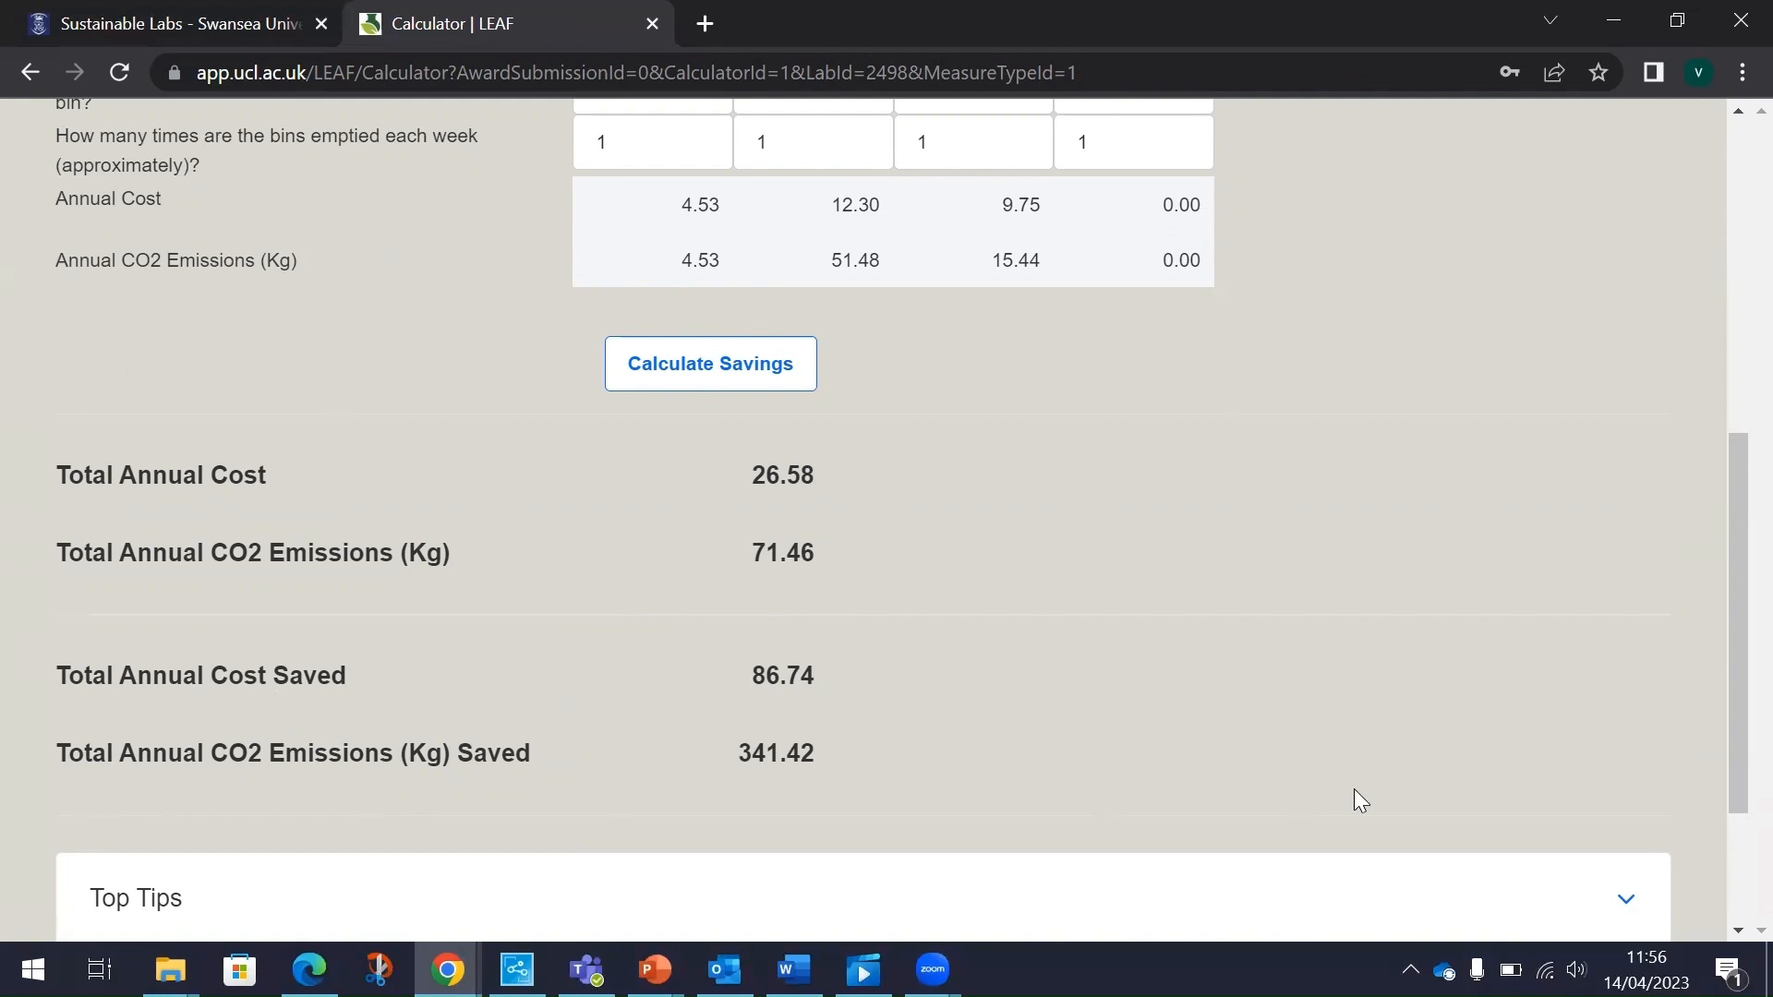
scroll(1353, 789, up, 3)
scroll(1353, 790, down, 3)
scroll(1292, 671, down, 3)
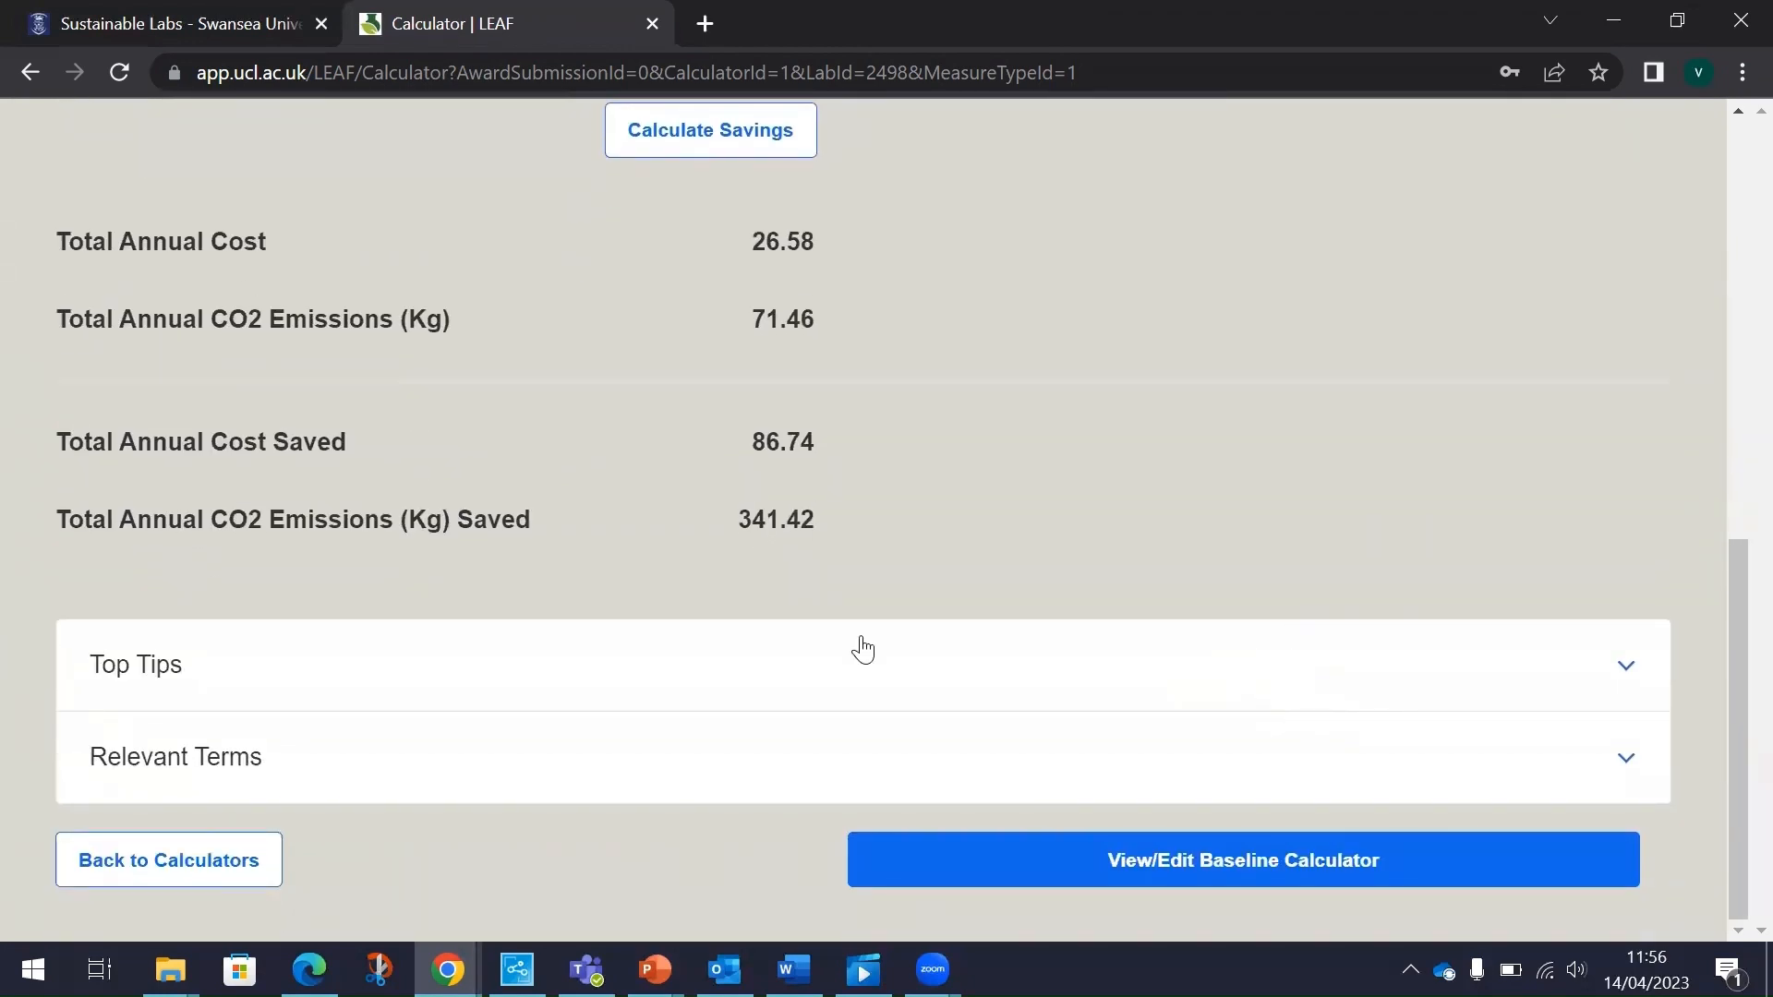
click(161, 845)
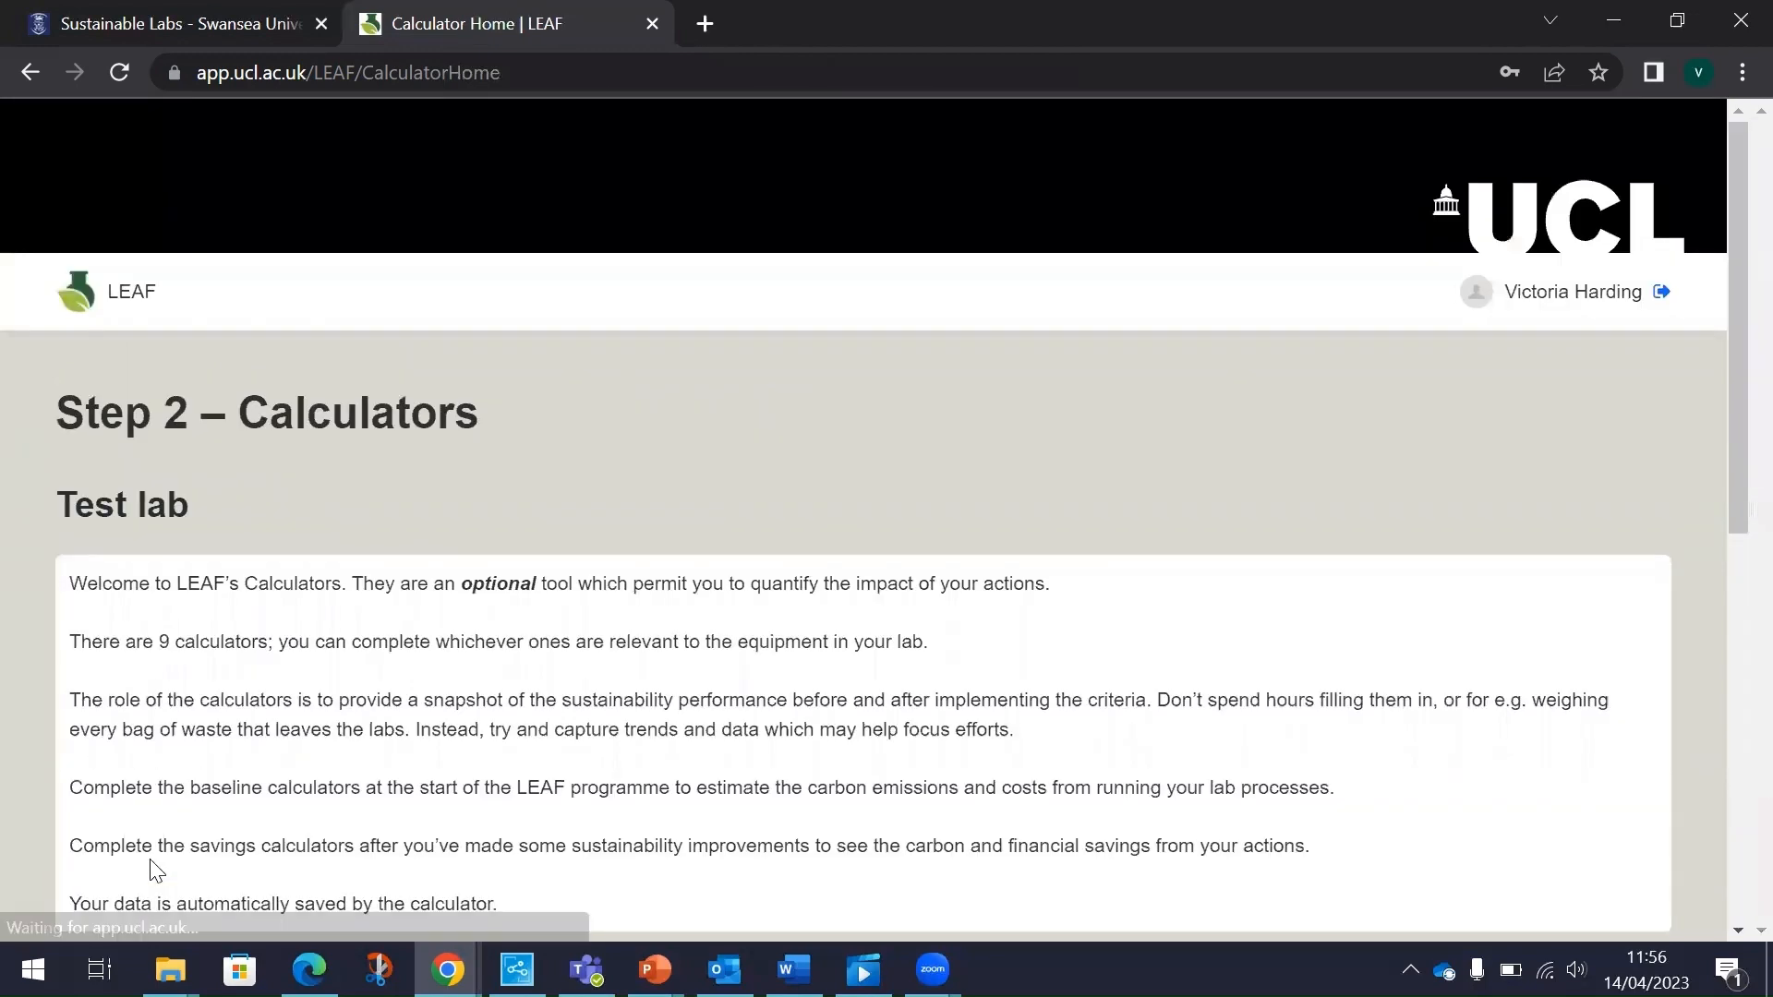
Go to the LEAF home page, view Test lab's Open Initiatives page and return to the home page.
click(136, 294)
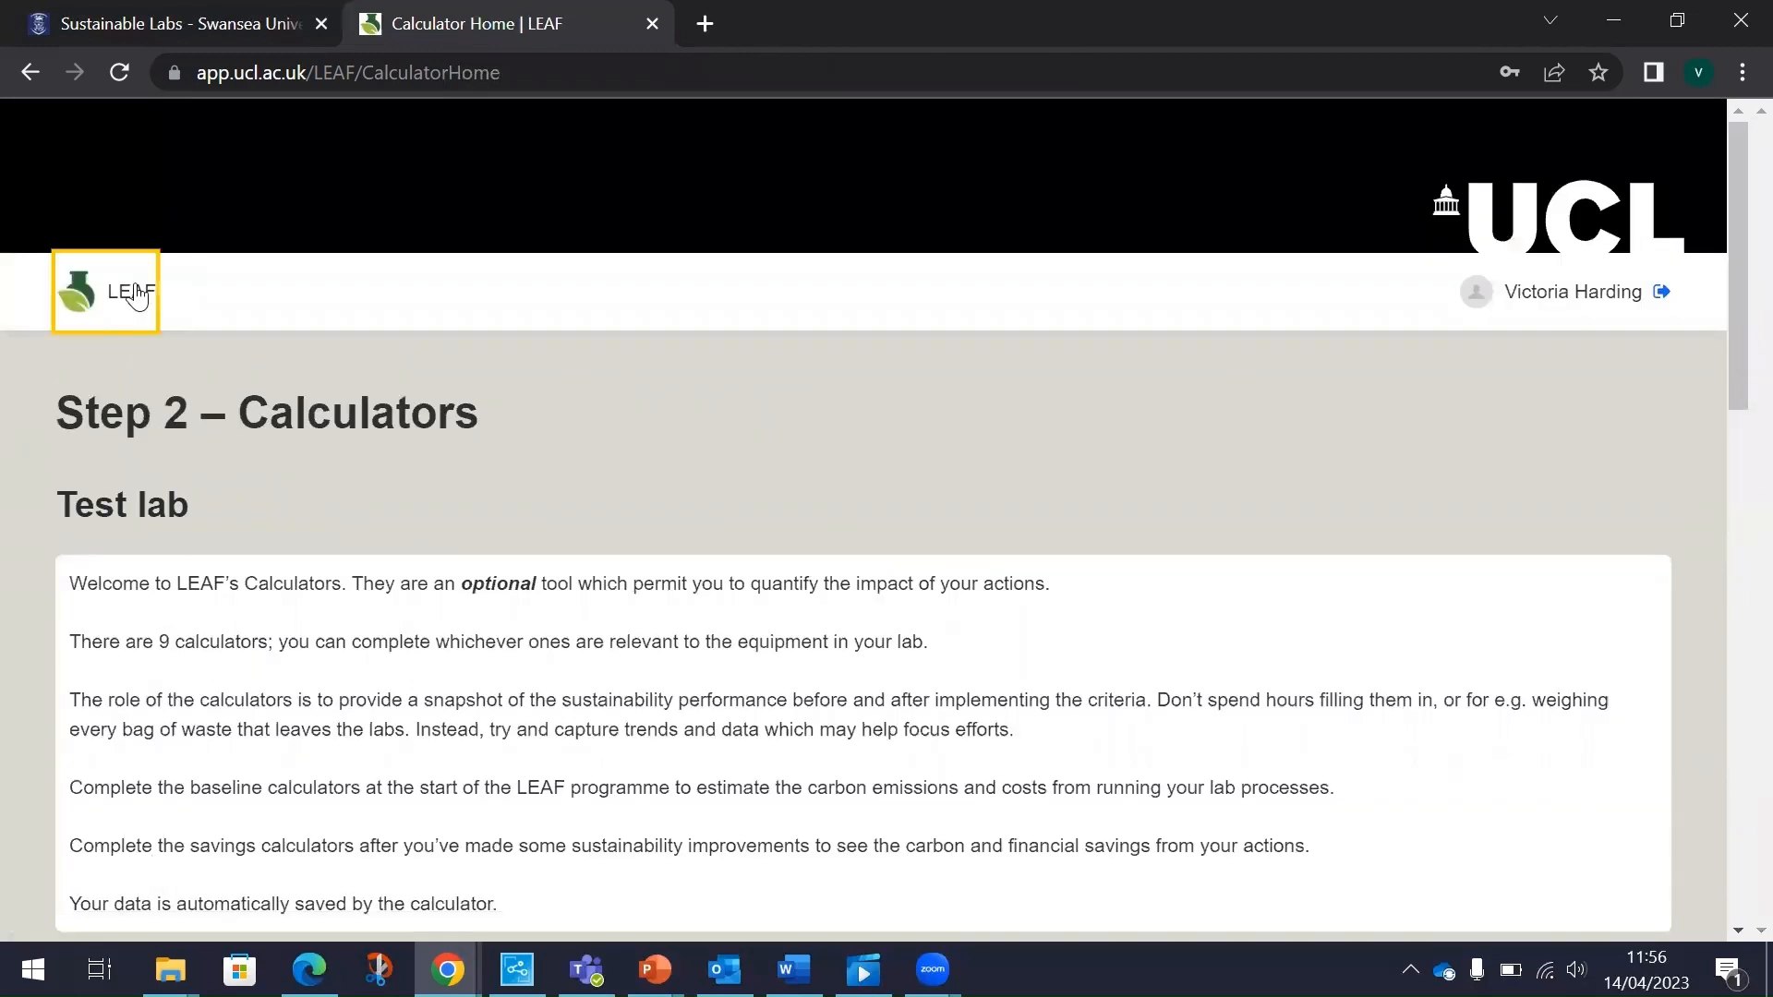
scroll(484, 613, down, 3)
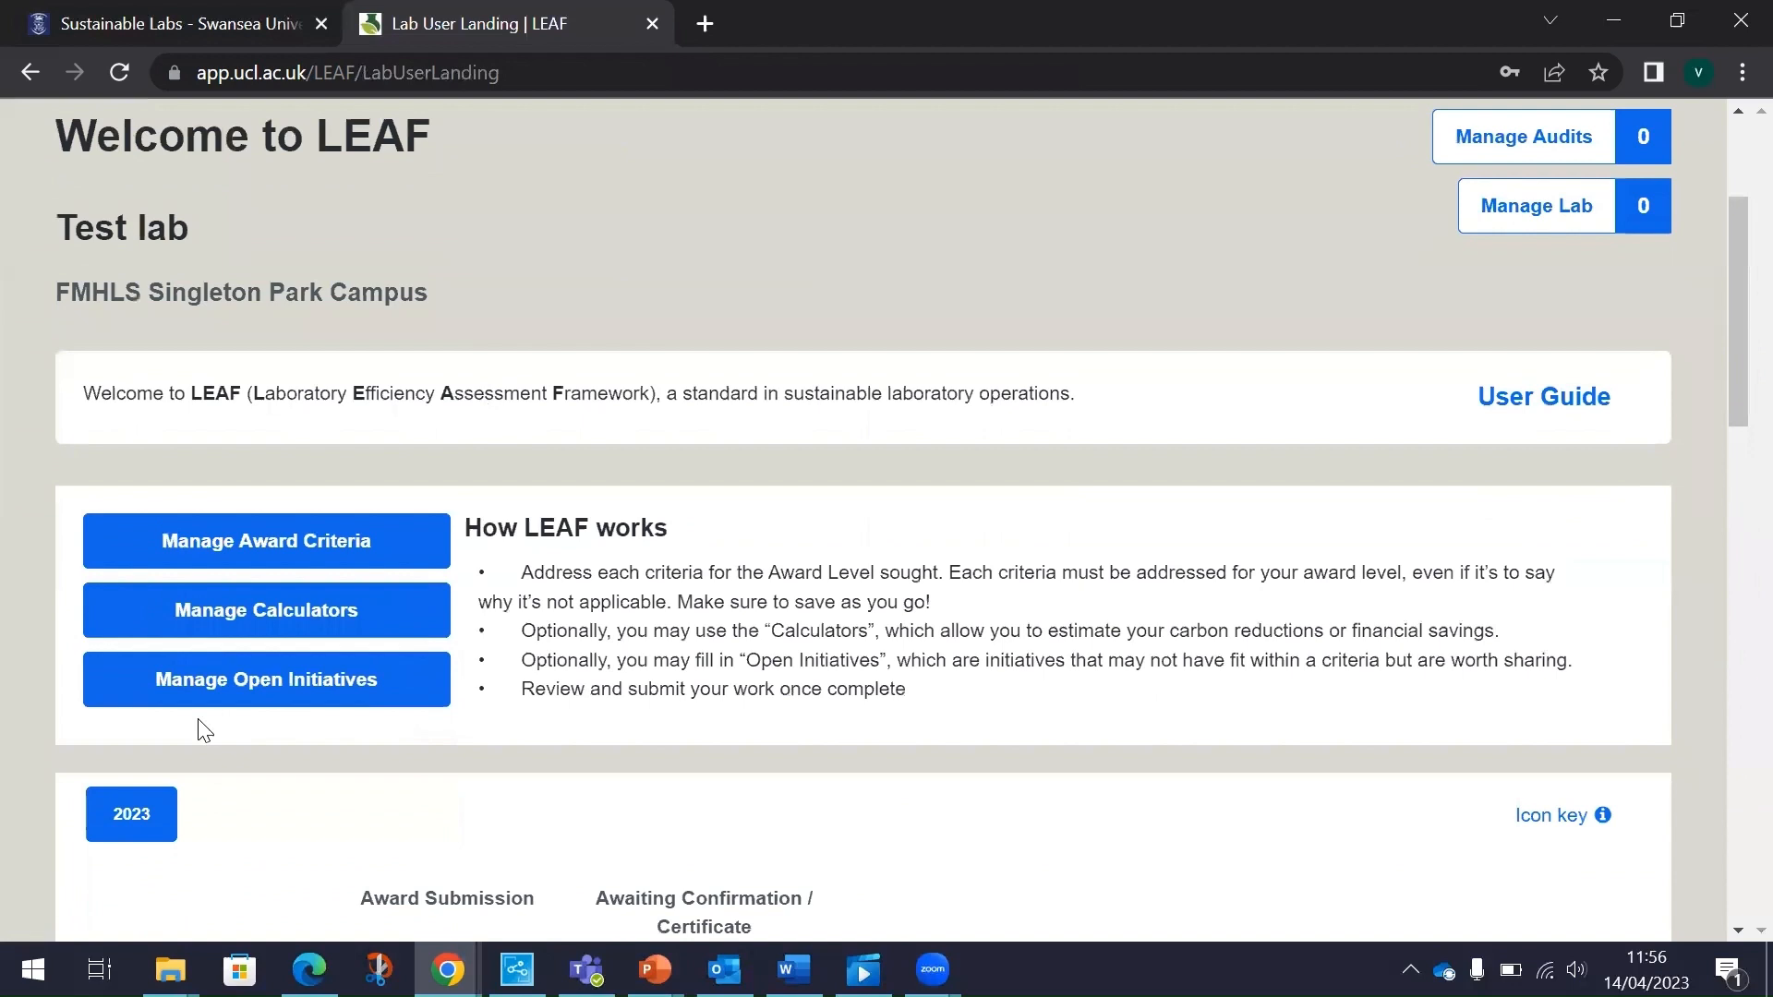
click(261, 683)
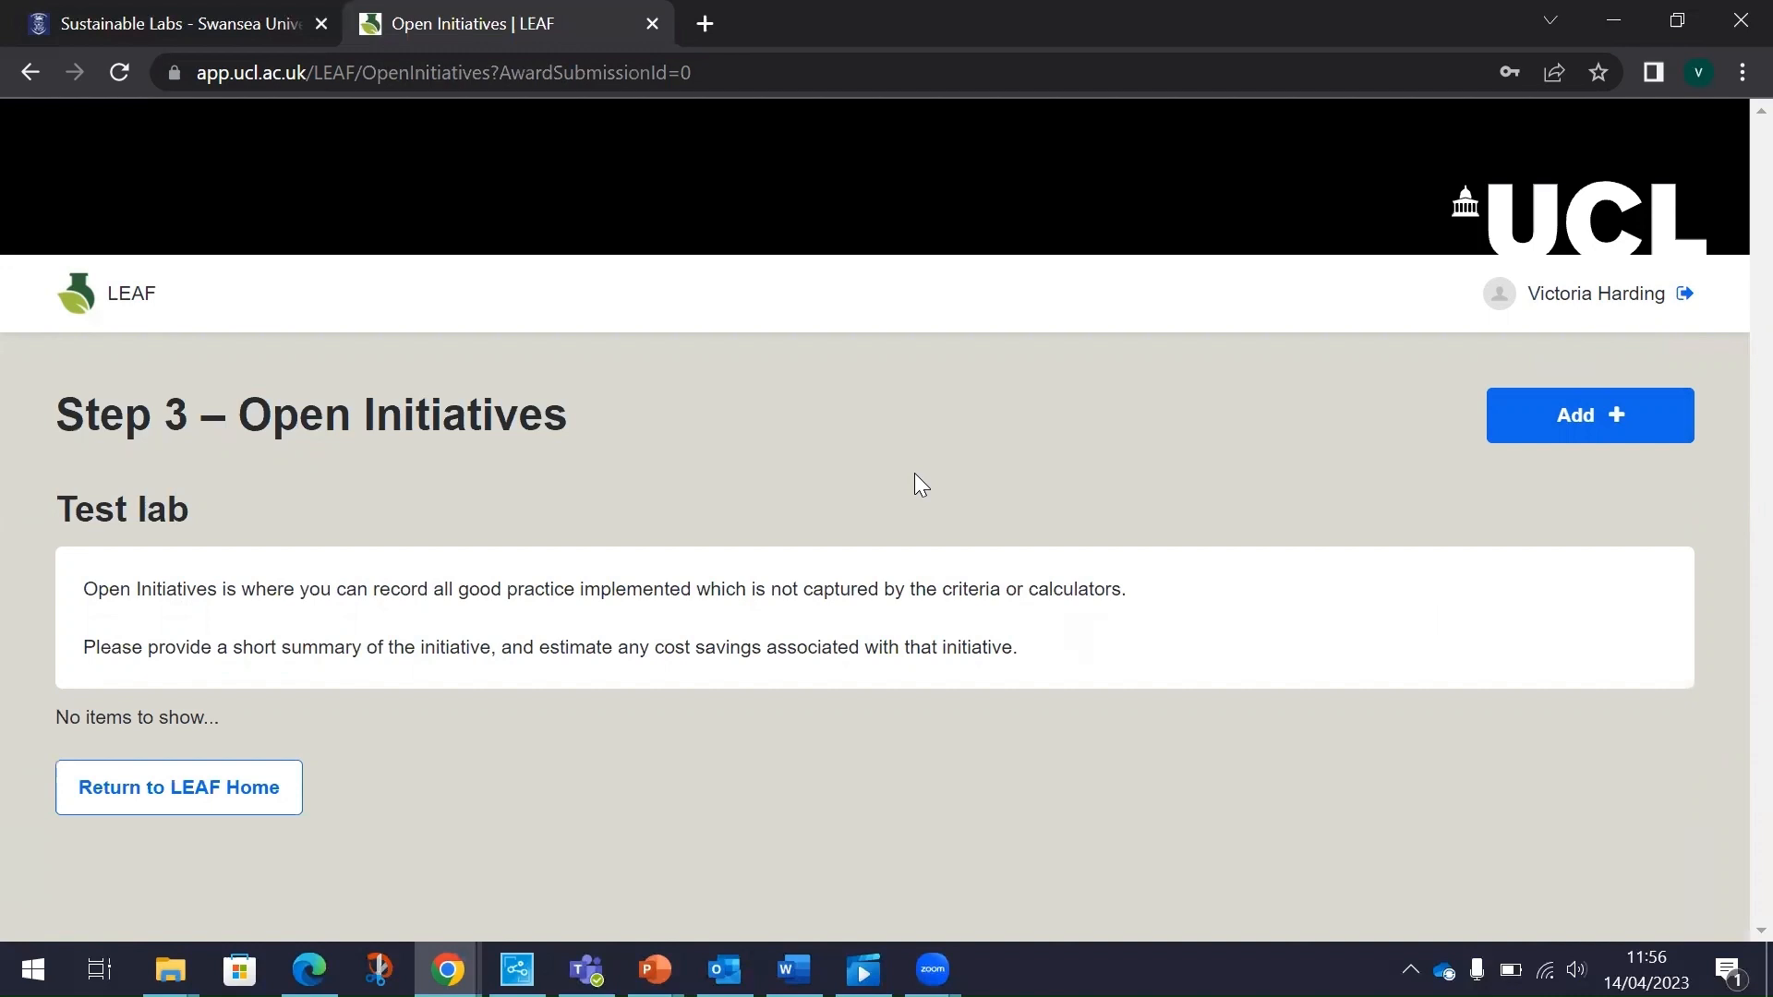
click(183, 787)
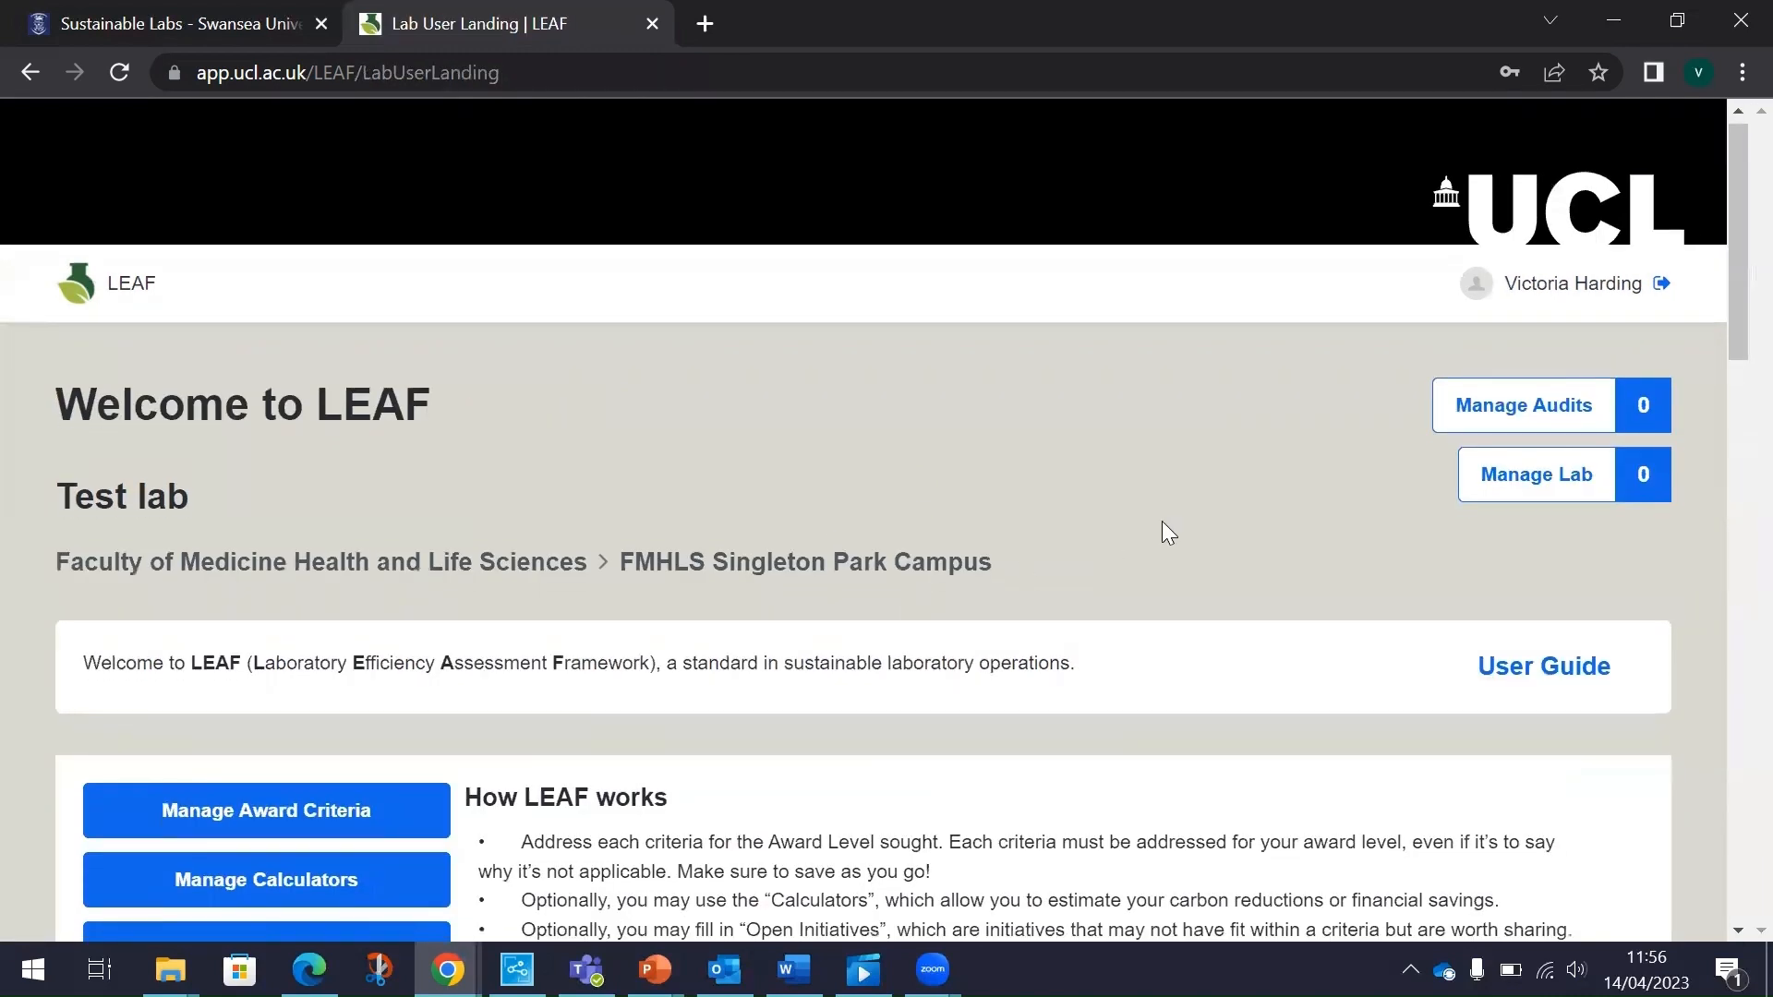
scroll(1162, 530, down, 3)
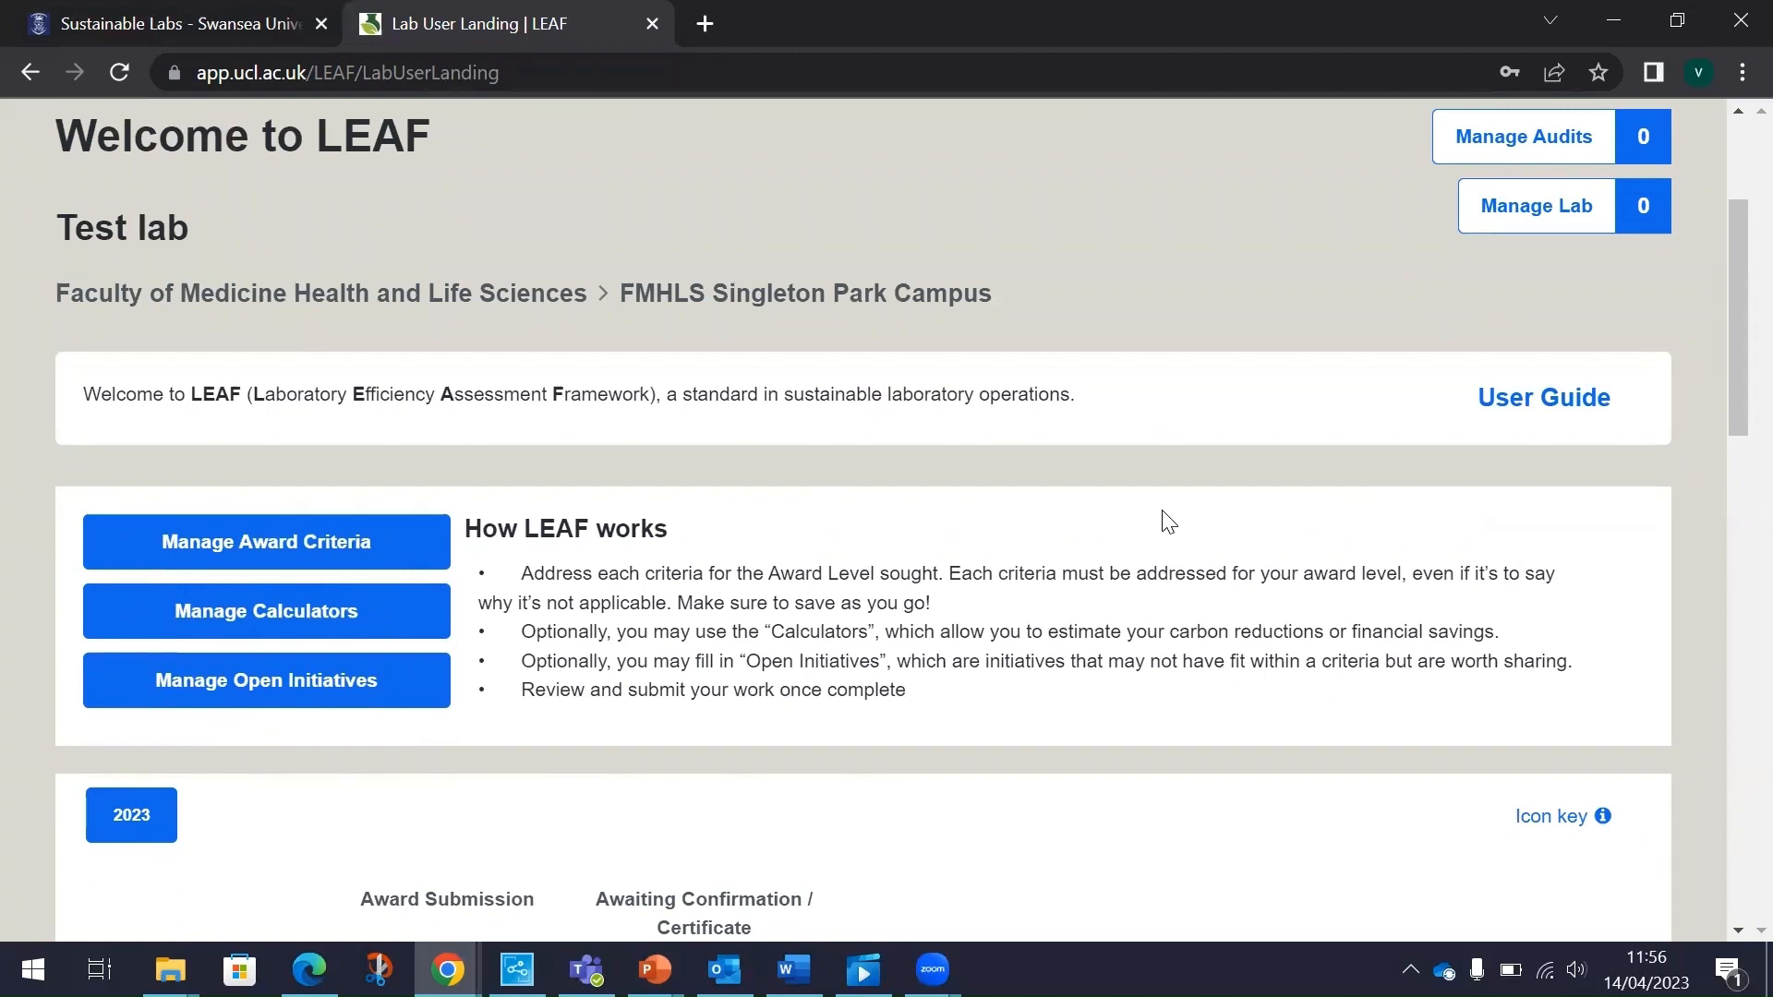
scroll(1168, 522, up, 1)
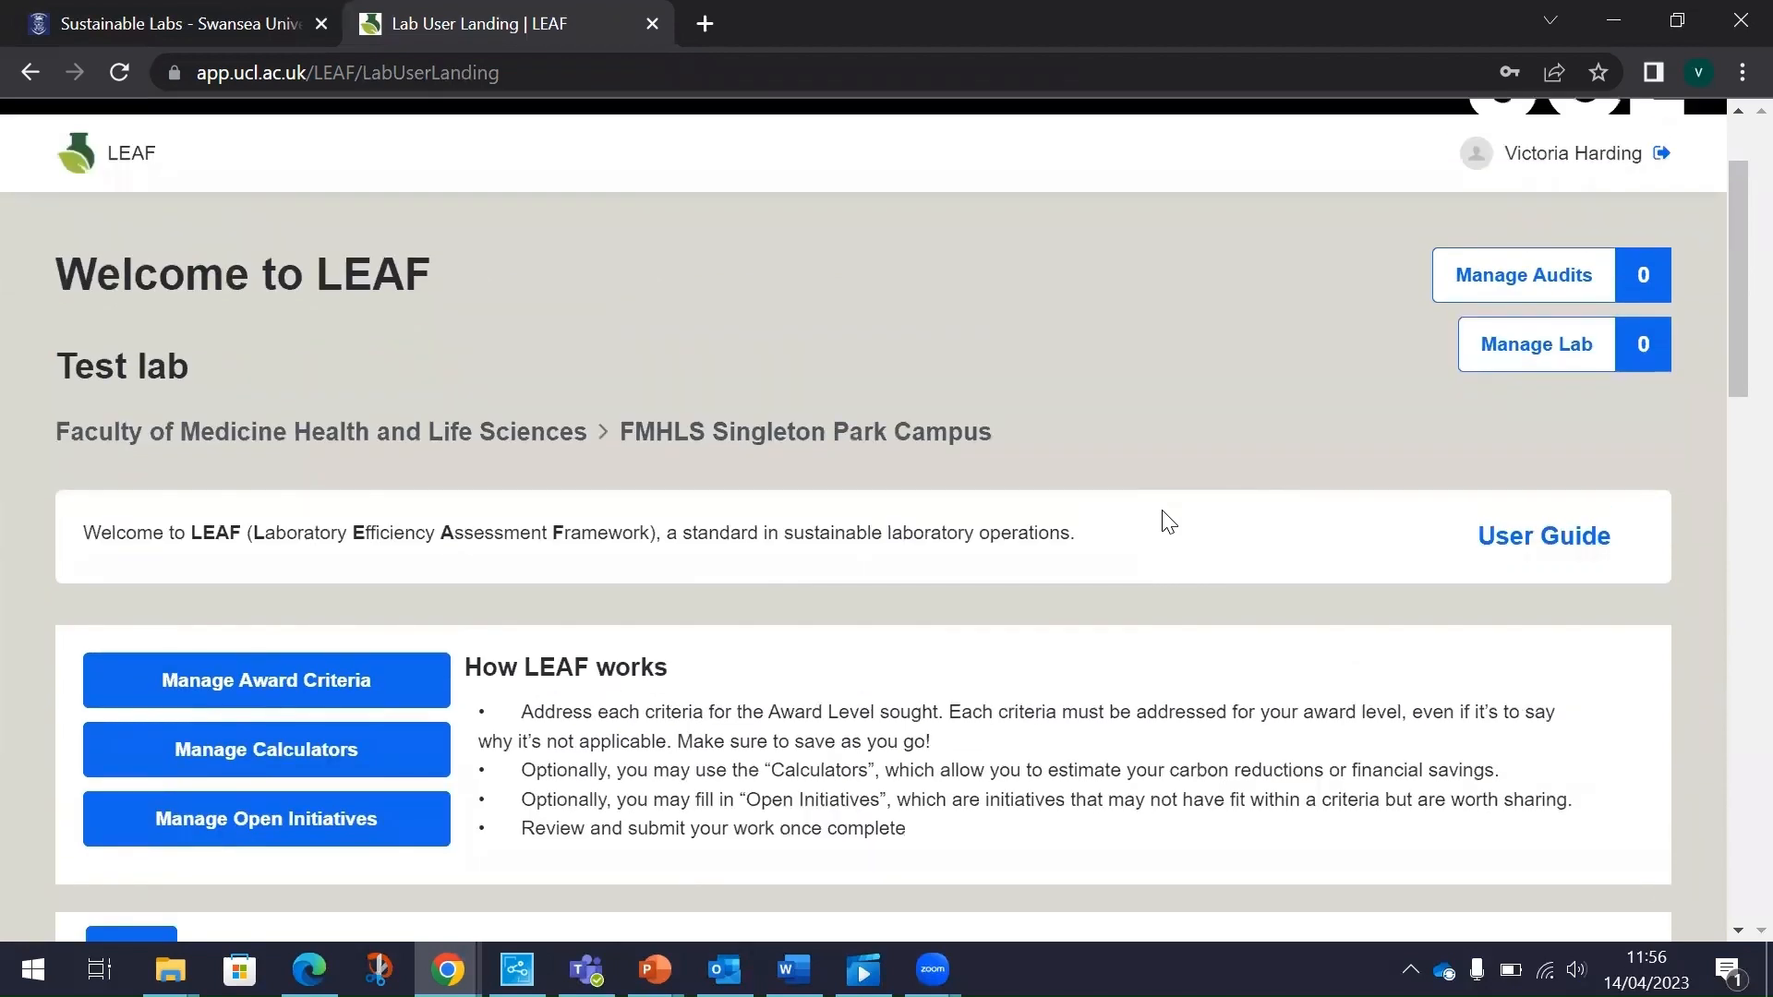